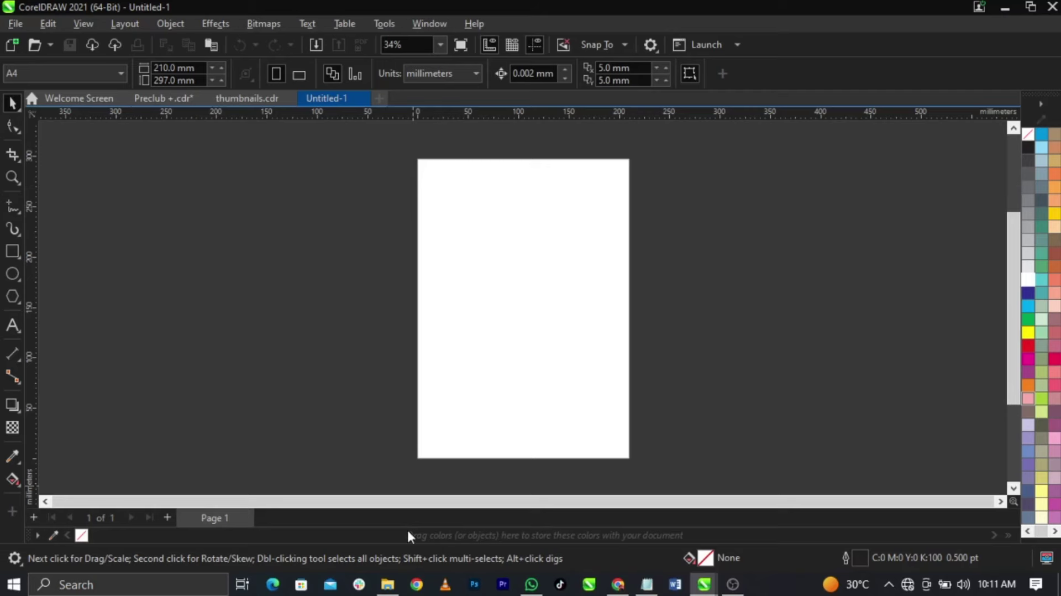
Open the Club flyer folder in Downloads and preview the two model photos
left_click(387, 584)
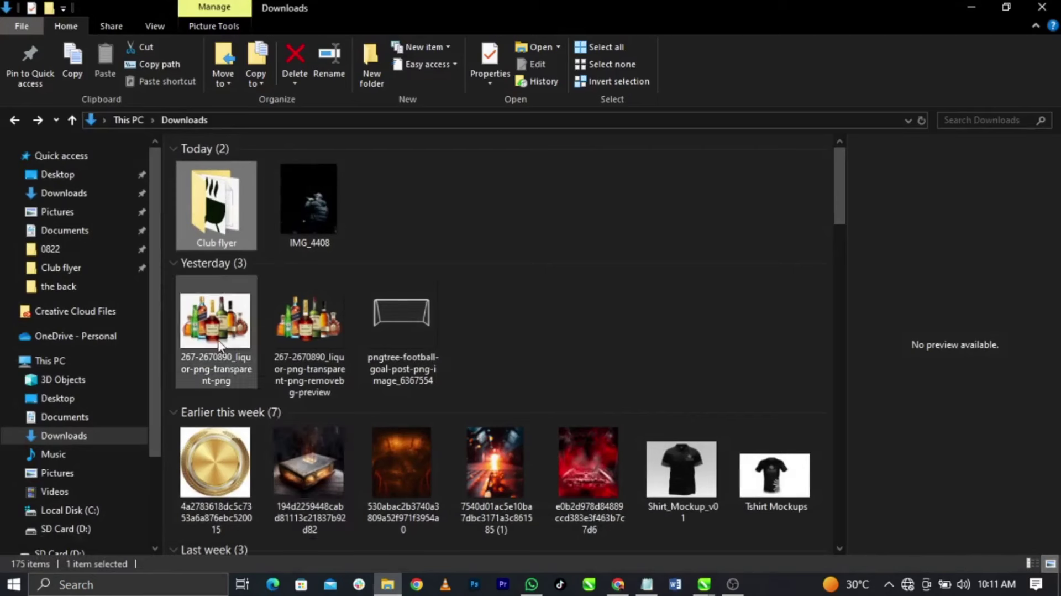
double_click(221, 245)
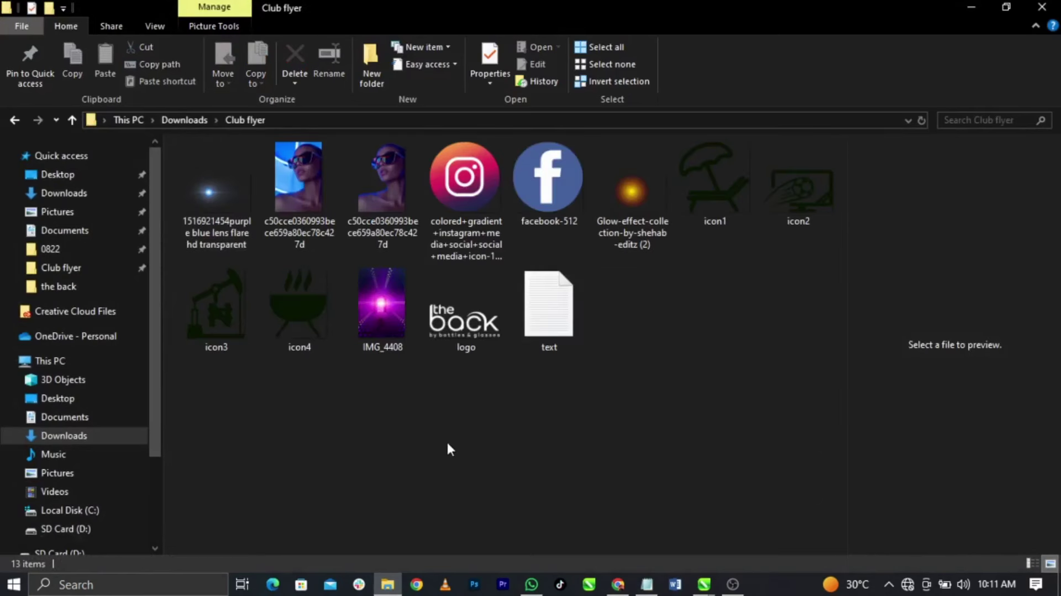
left_click(296, 193)
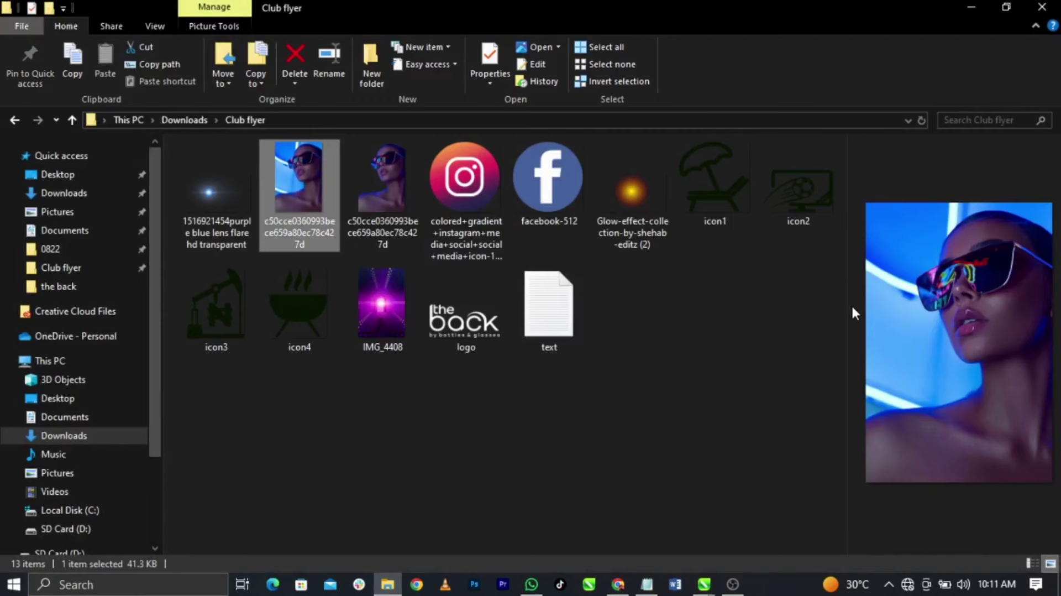
left_click_drag(846, 303, 520, 304)
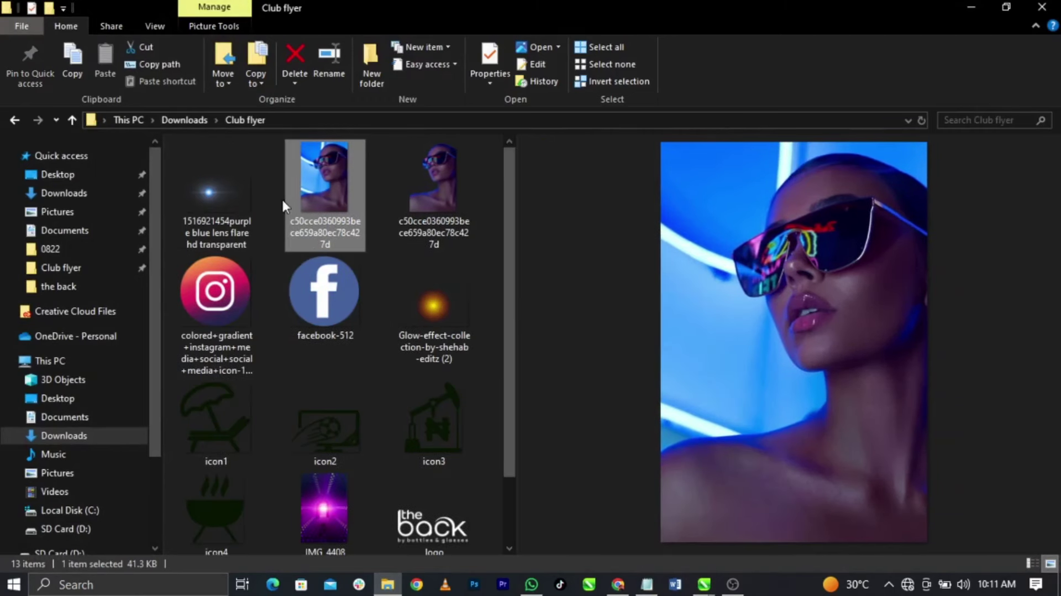
left_click(429, 202)
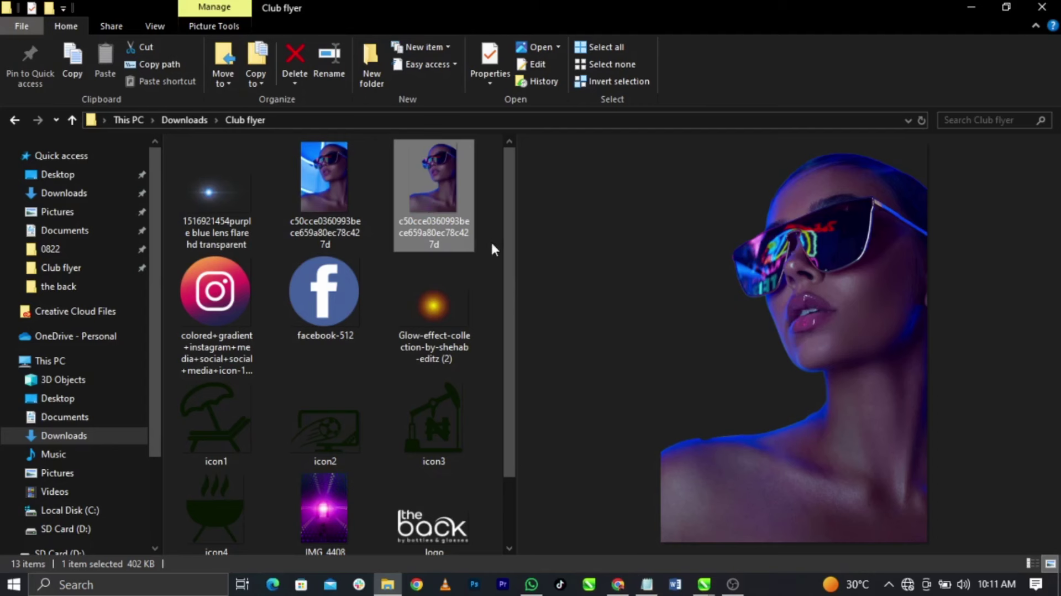
left_click_drag(516, 268, 762, 297)
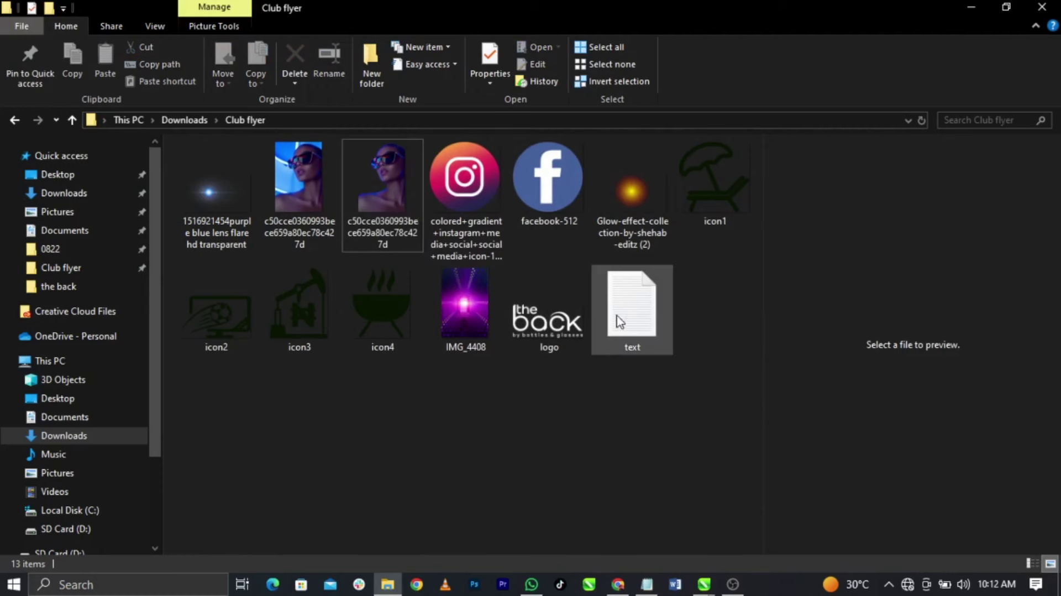
Open the flyer wording text file in Notepad, then return to the Untitled-1 drawing
left_click(625, 318)
double_click(624, 318)
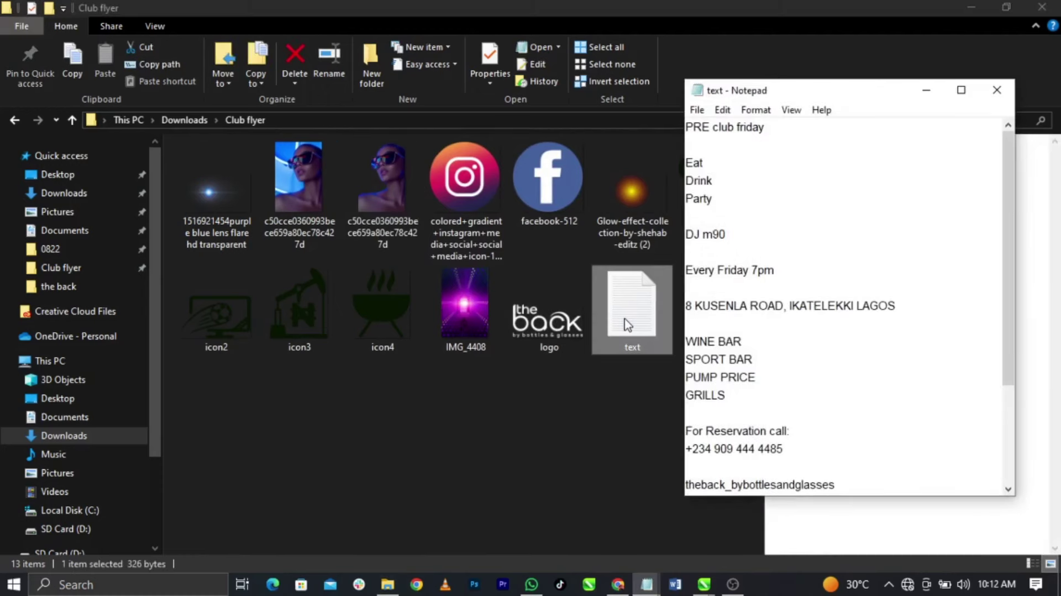
left_click_drag(1008, 287, 1028, 409)
left_click_drag(900, 476, 891, 479)
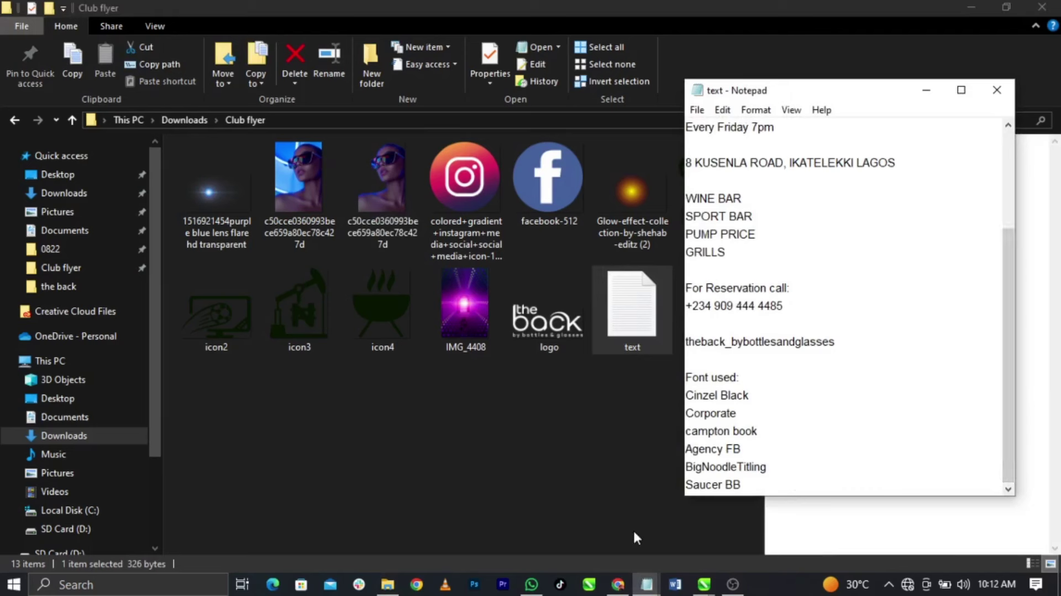
left_click(572, 411)
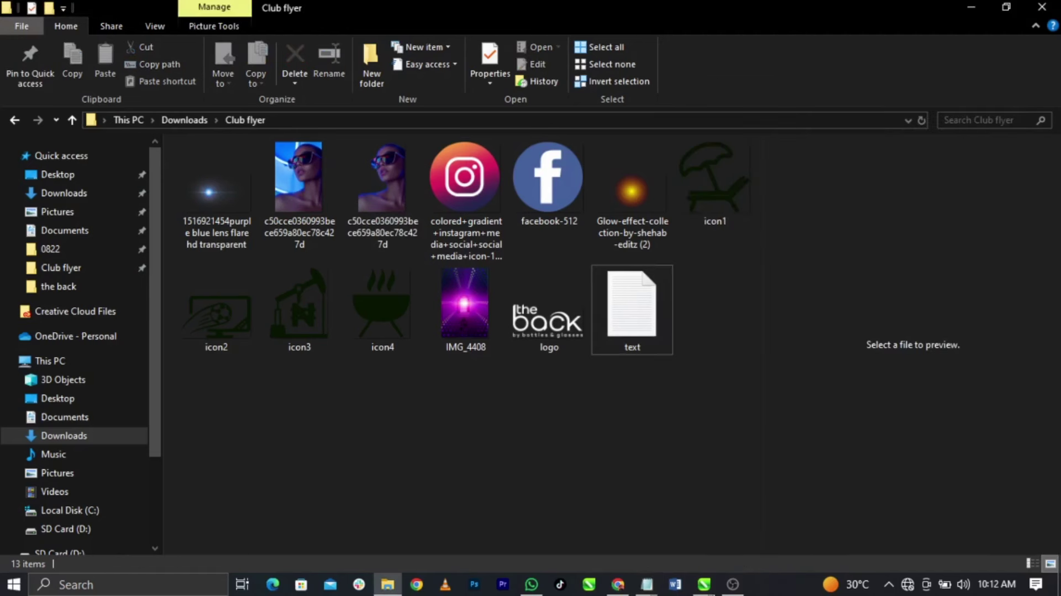
mouse_move(704, 584)
left_click(886, 521)
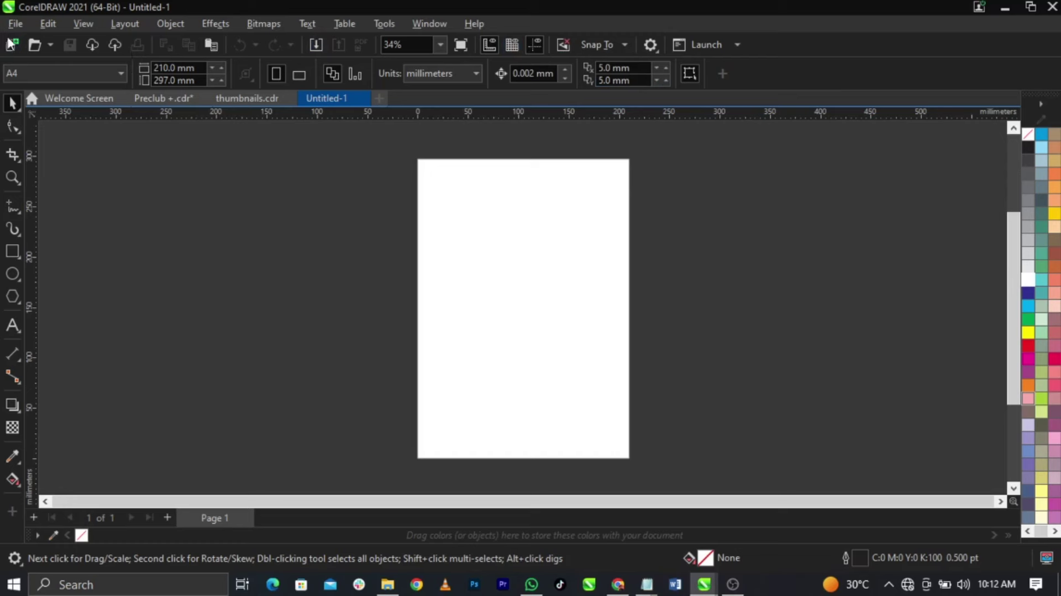
Switch drawing units to inches and set the page to 10 x 10 inches
left_click(434, 82)
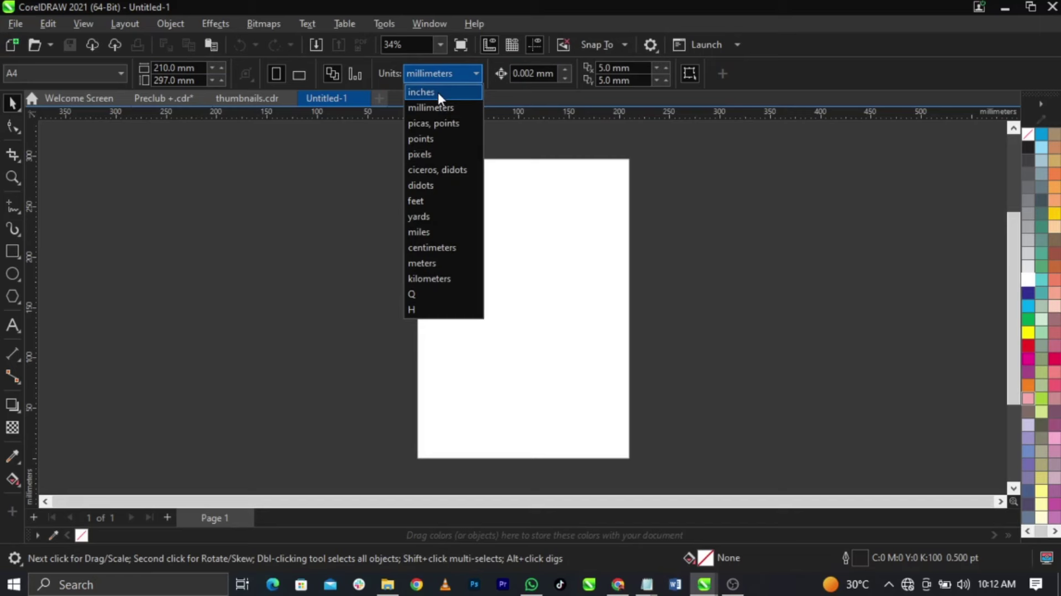
left_click(438, 94)
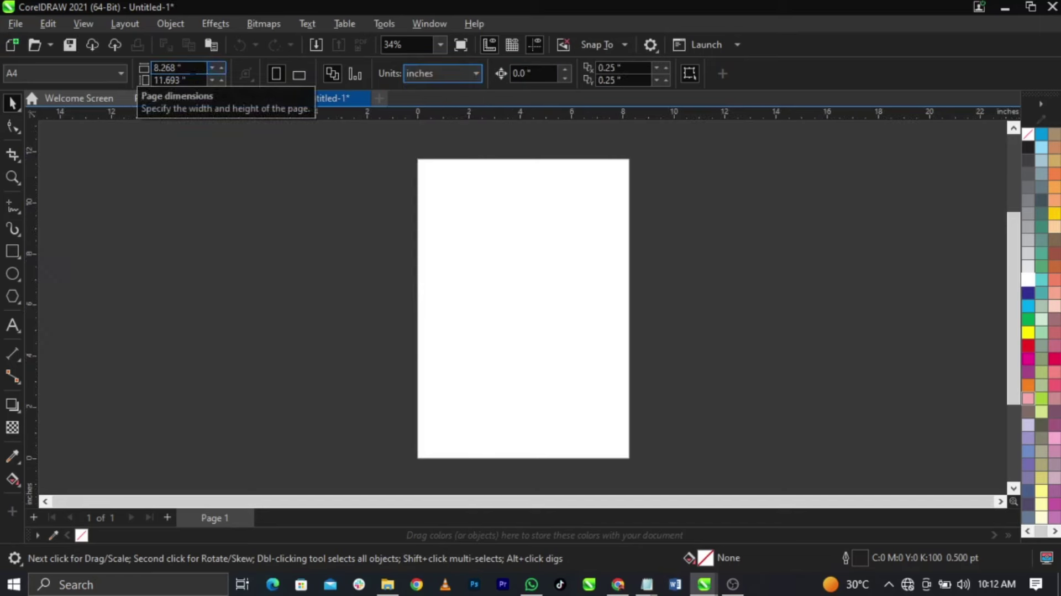
left_click(168, 68)
type("10")
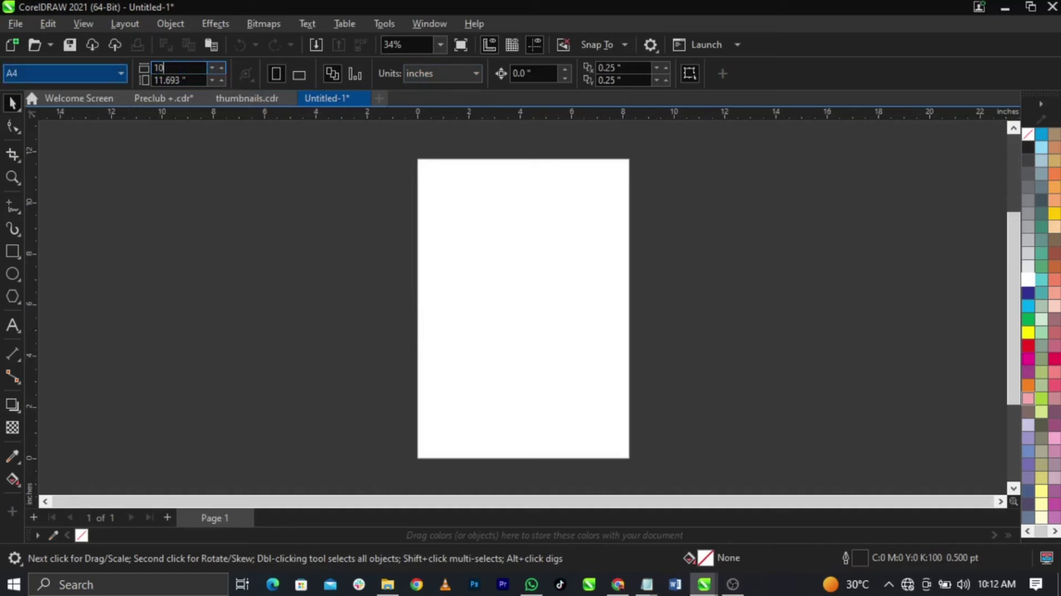
key("Tab")
type("10")
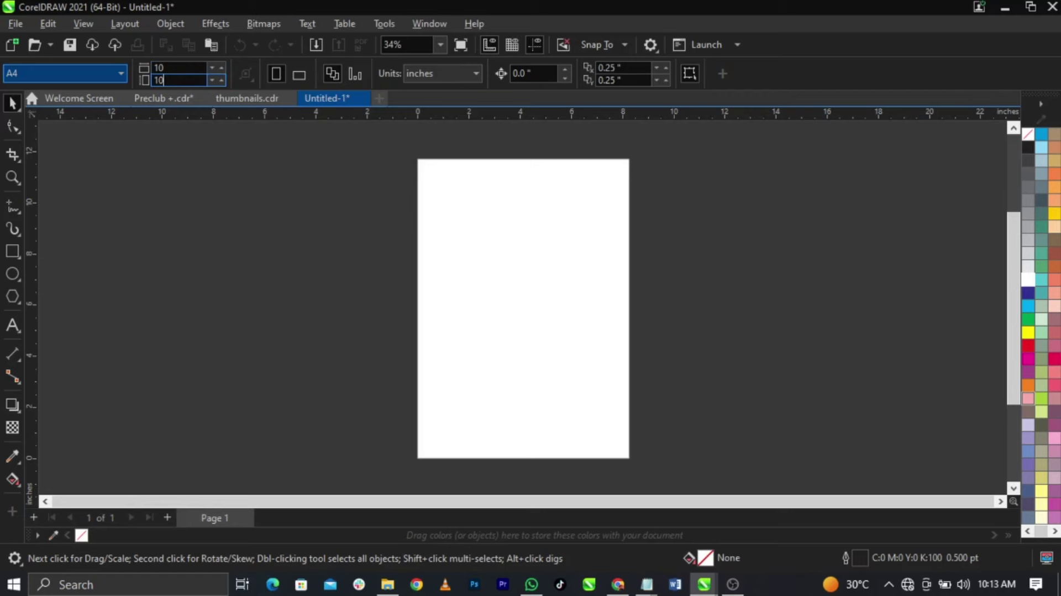
key("Return")
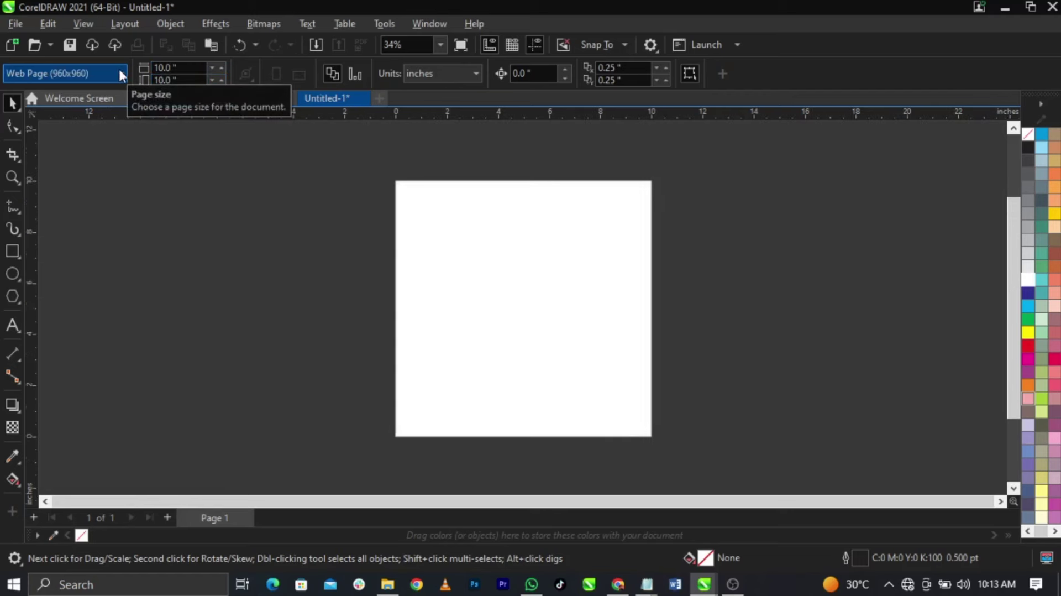
key("shift+F4")
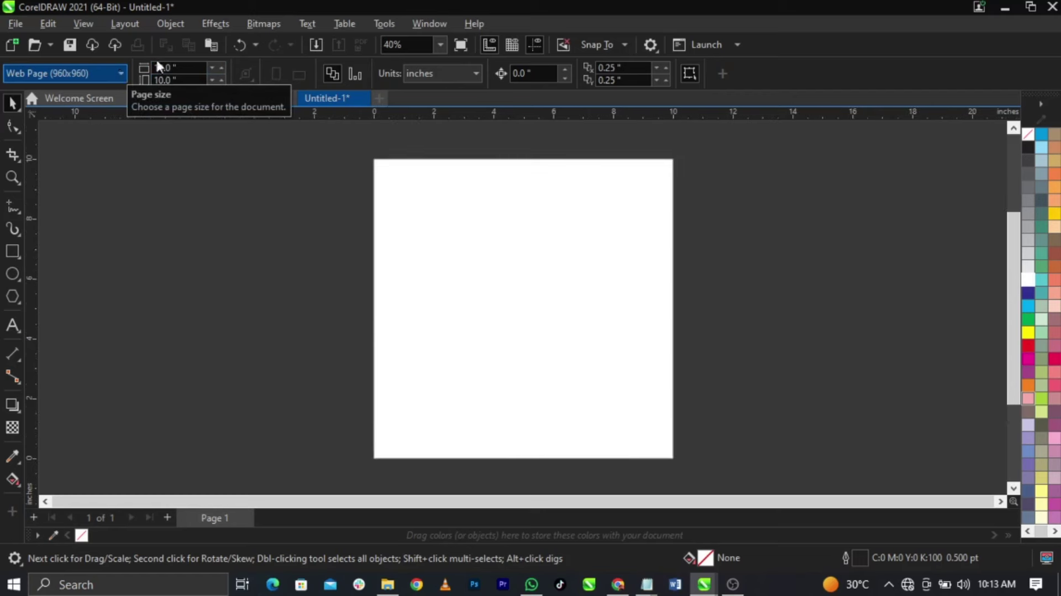
Draw a rectangle covering most of the page and reselect it
left_click(10, 254)
left_click_drag(378, 163, 672, 452)
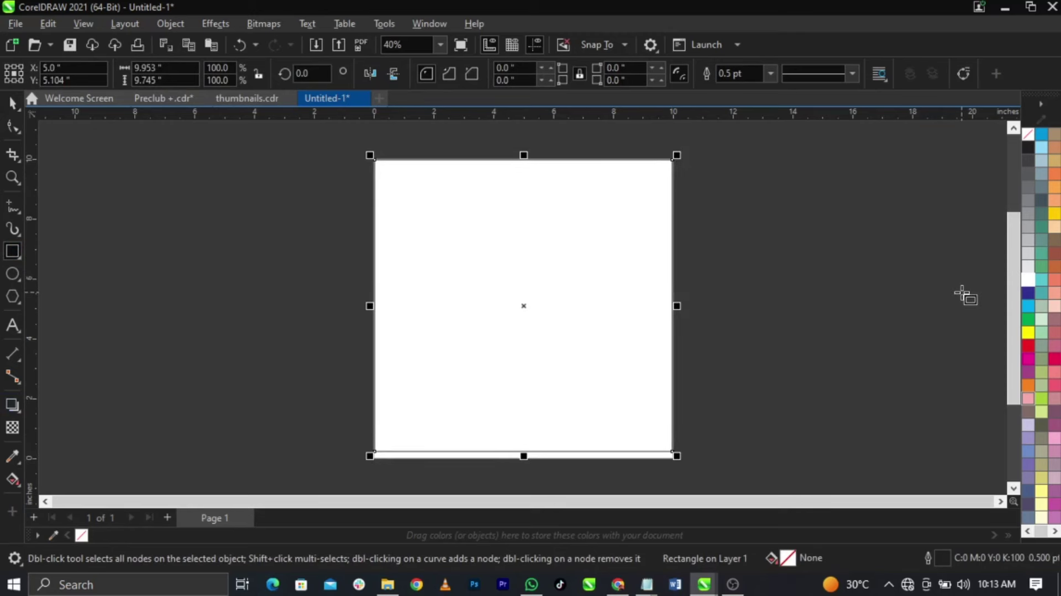
left_click(12, 251)
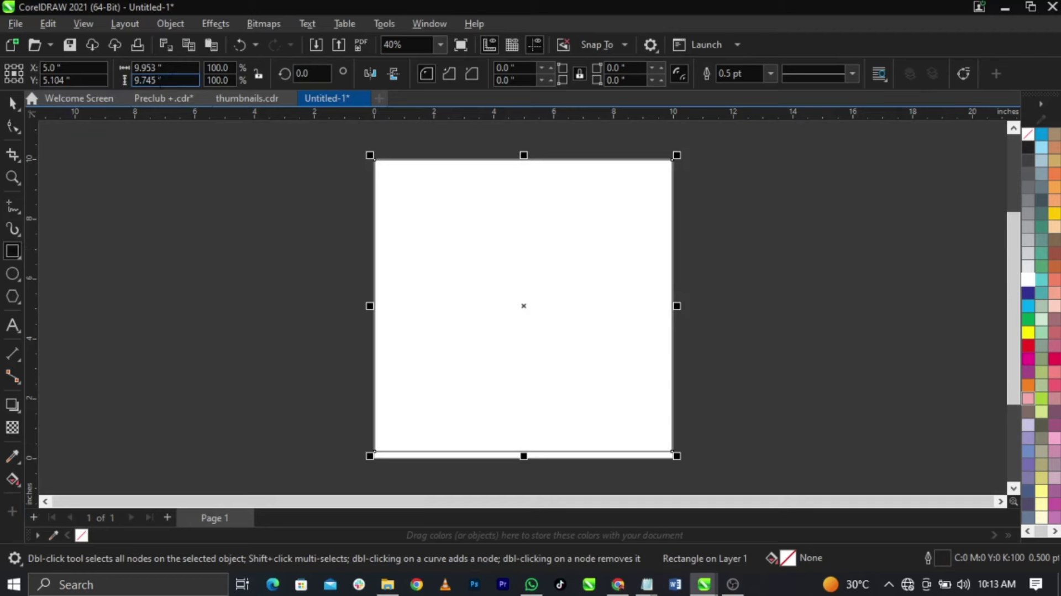
left_click(170, 69)
left_click(83, 23)
key("Escape")
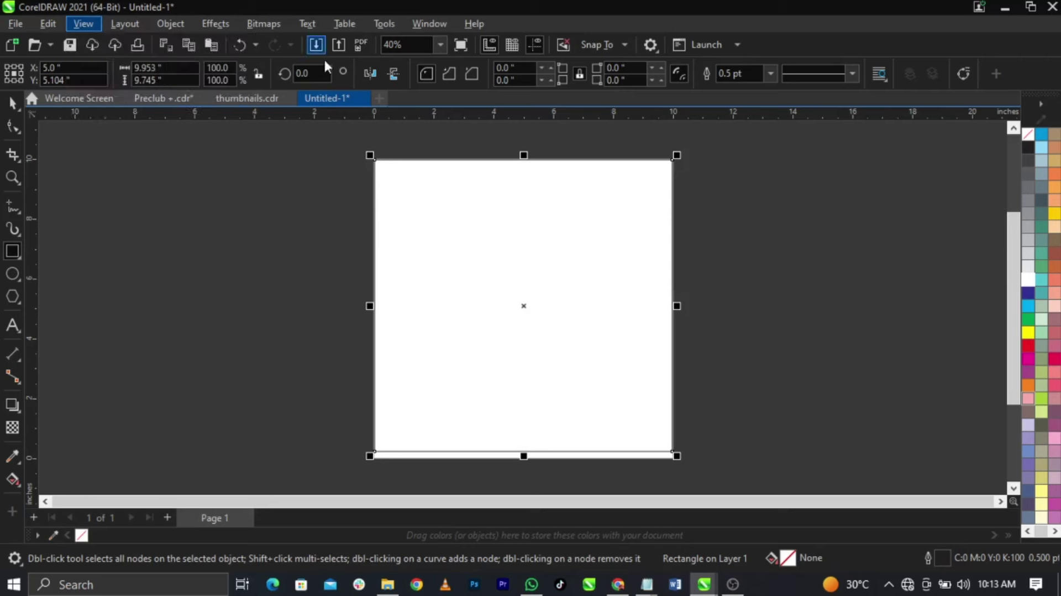
left_click(125, 25)
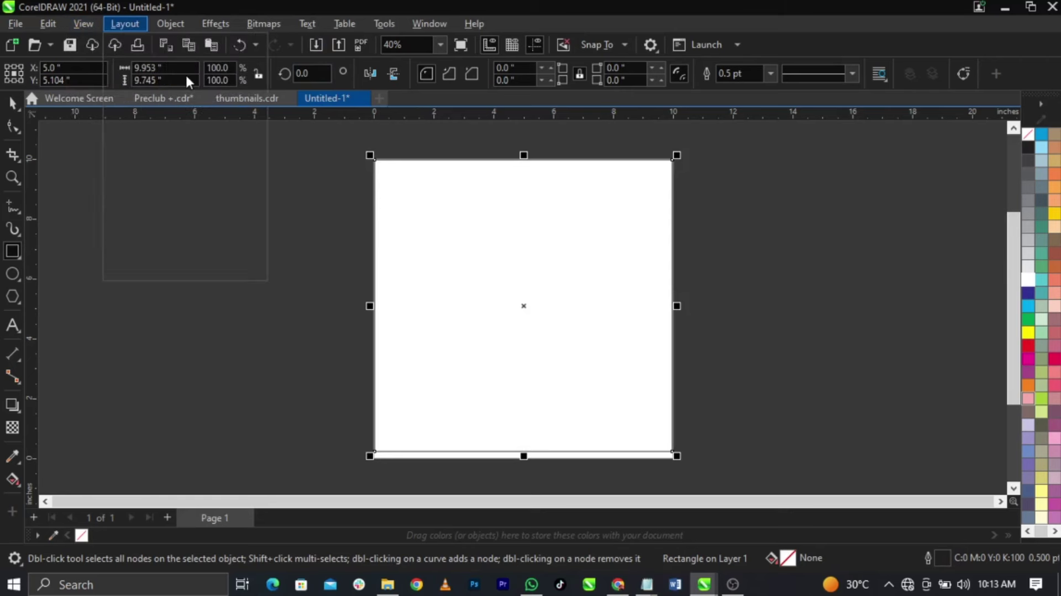
left_click(342, 201)
left_click(492, 287)
Size the rectangle to 10 x 10 inches and centre it on the page
double_click(146, 67)
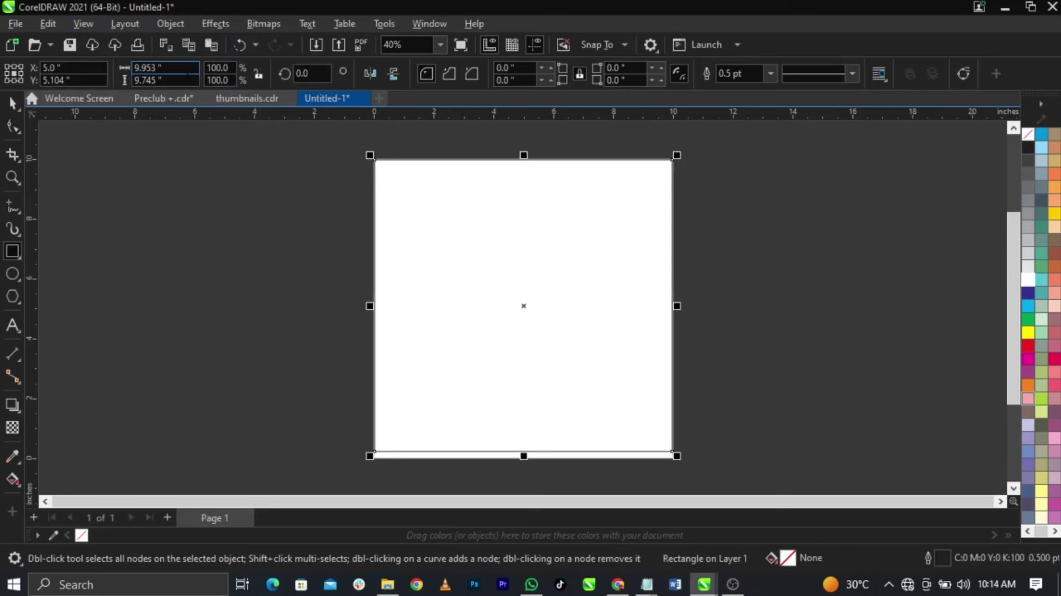
type("10")
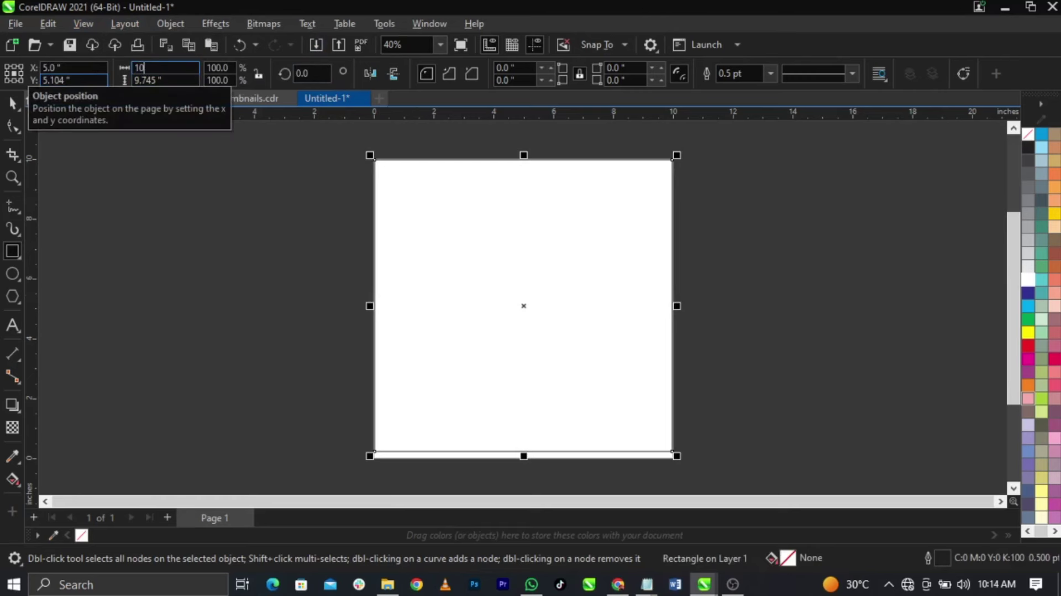
key("Tab")
type("10")
key("Return")
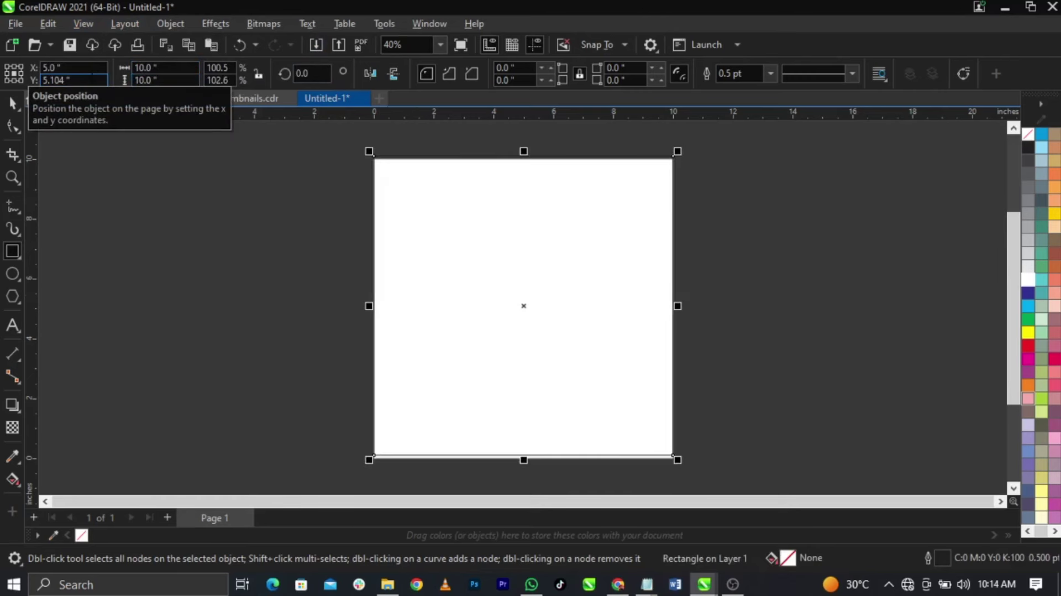
scroll(611, 395, "up", 5)
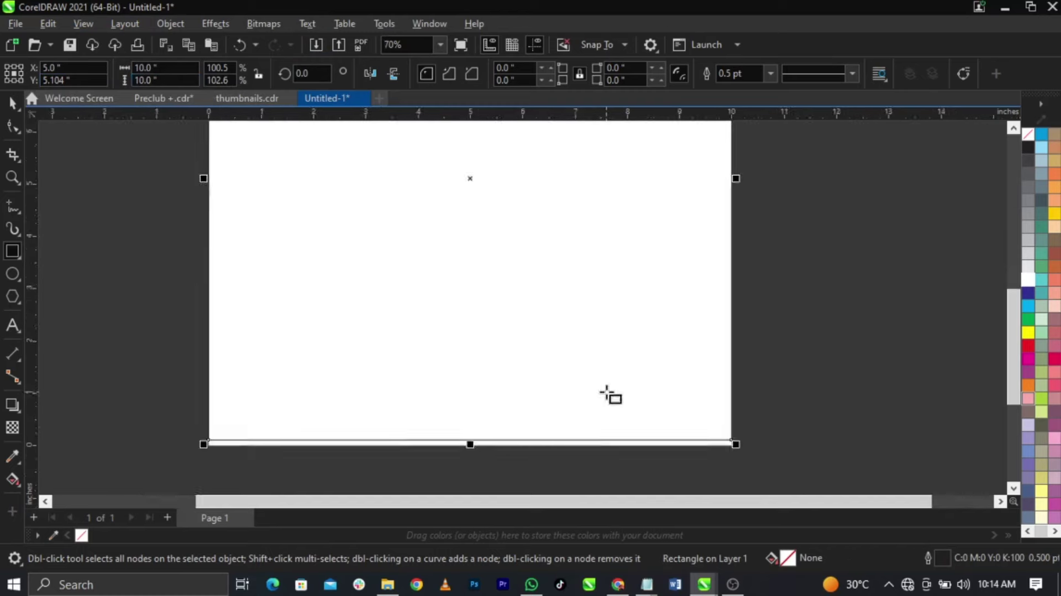
scroll(595, 442, "down", 5)
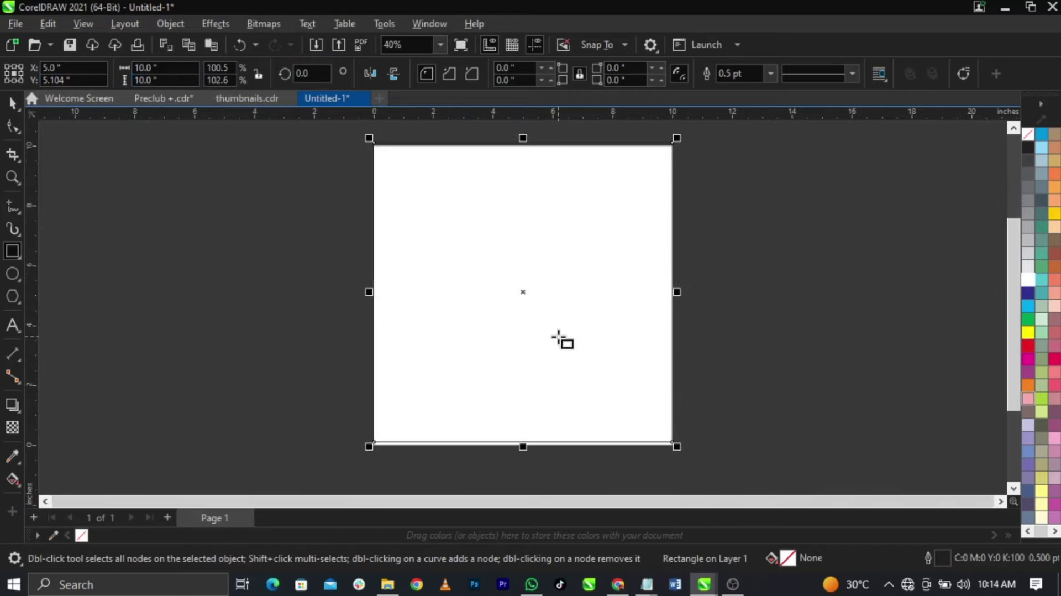
key("p")
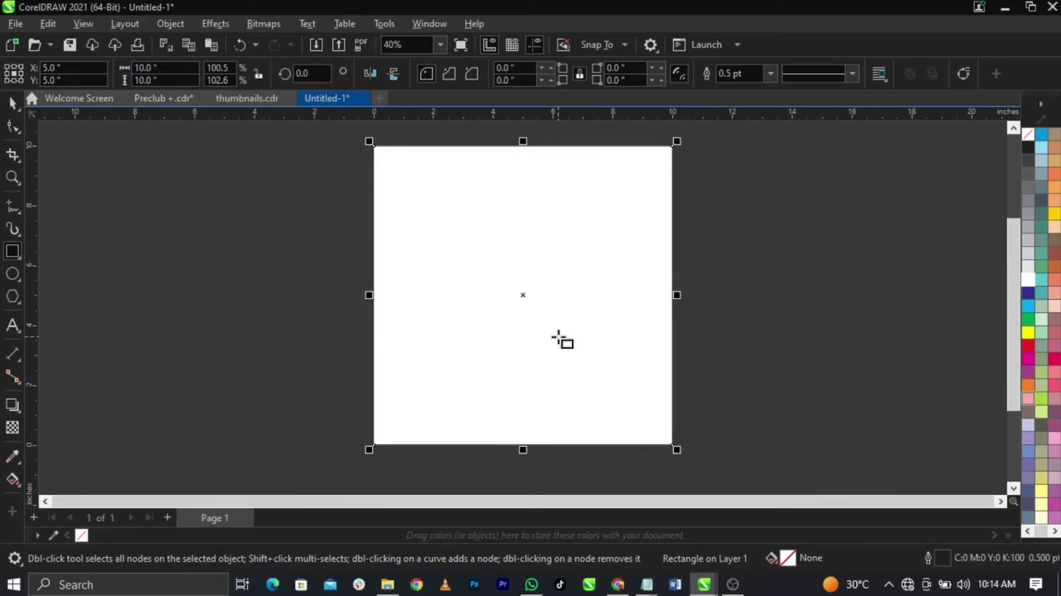
scroll(562, 341, "up", 1)
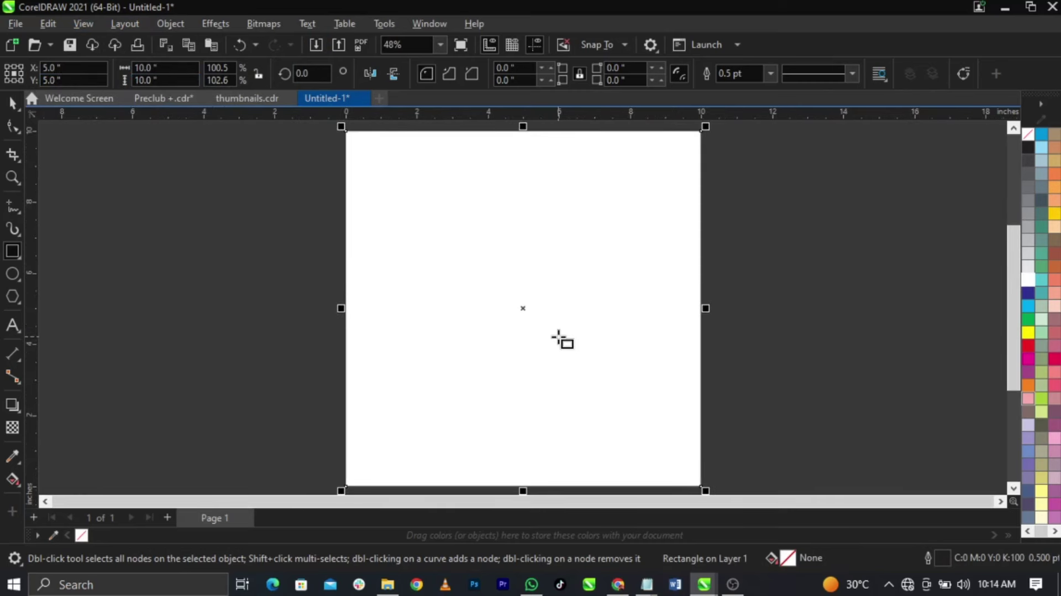
Reselect the rectangle, centre it on the page and fit the page in view
left_click(12, 103)
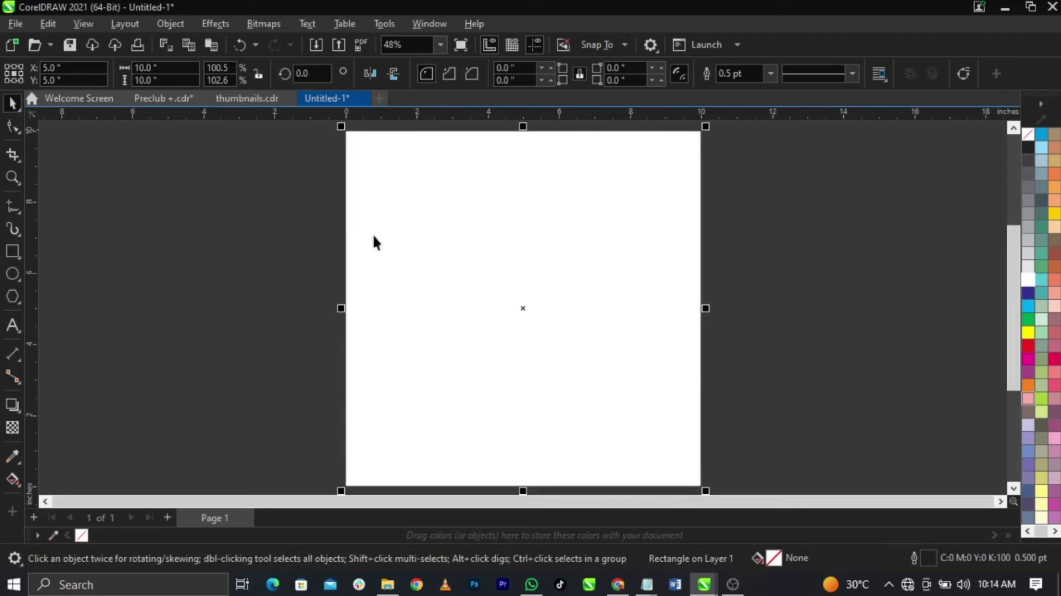
left_click(762, 319)
left_click(514, 307)
scroll(450, 308, "up", 5)
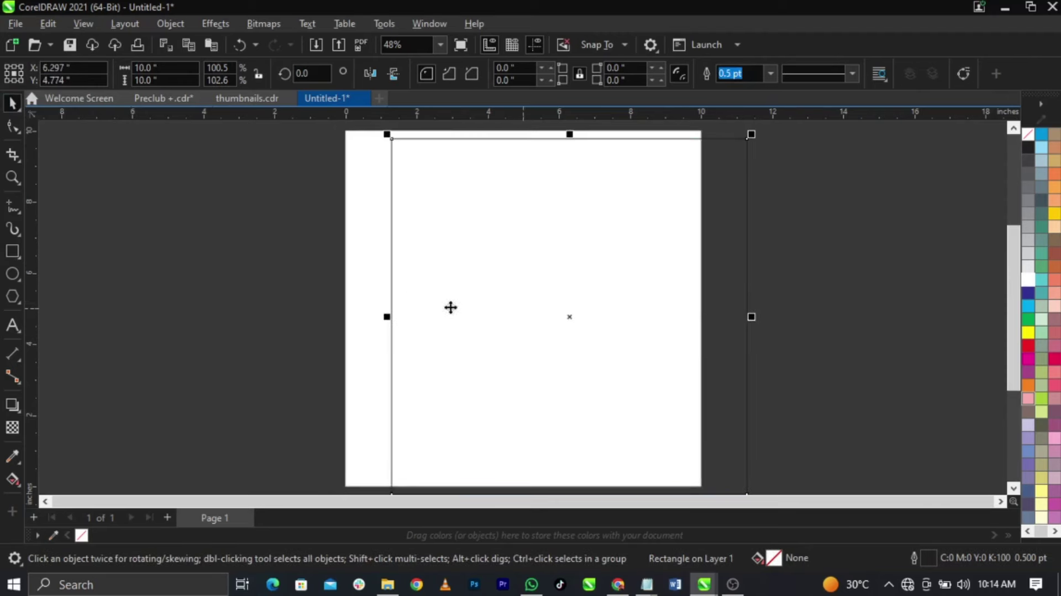
scroll(383, 315, "down", 5)
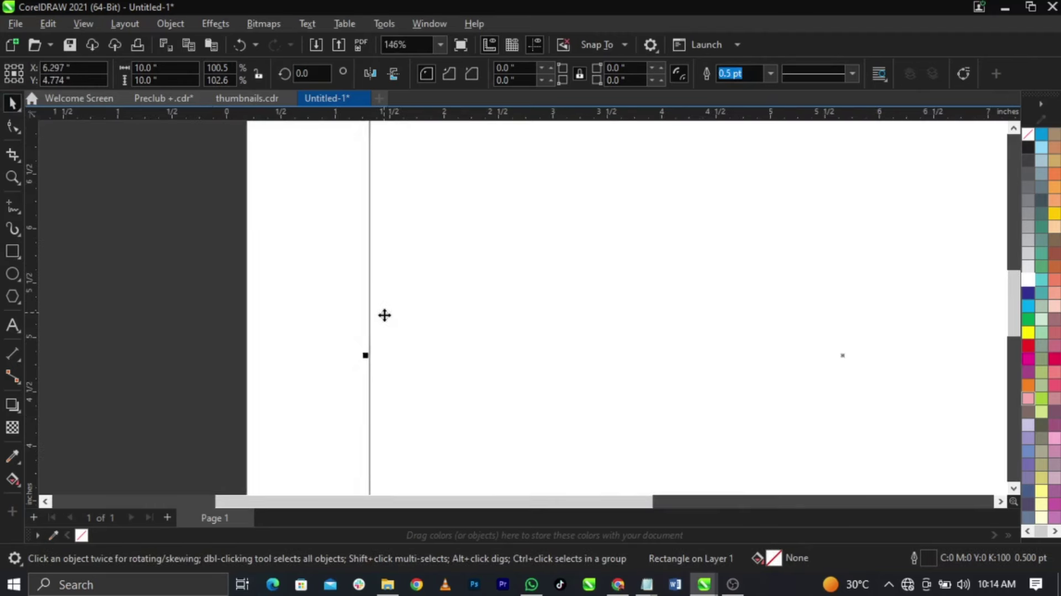
key("p")
key("shift+F4")
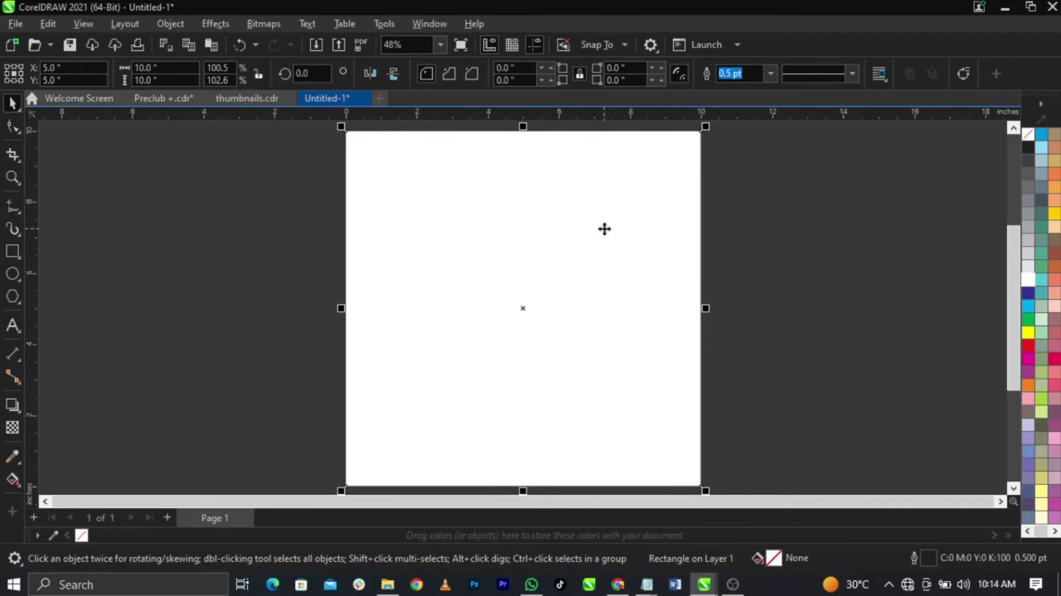
Remove the rectangle's outline and deselect it
right_click(1026, 137)
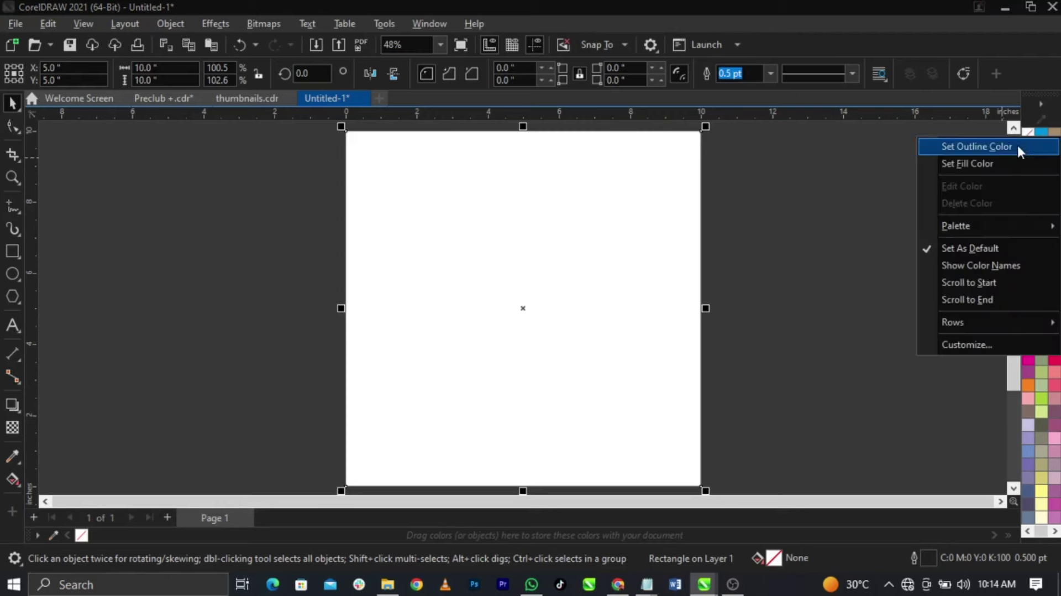
left_click(1016, 143)
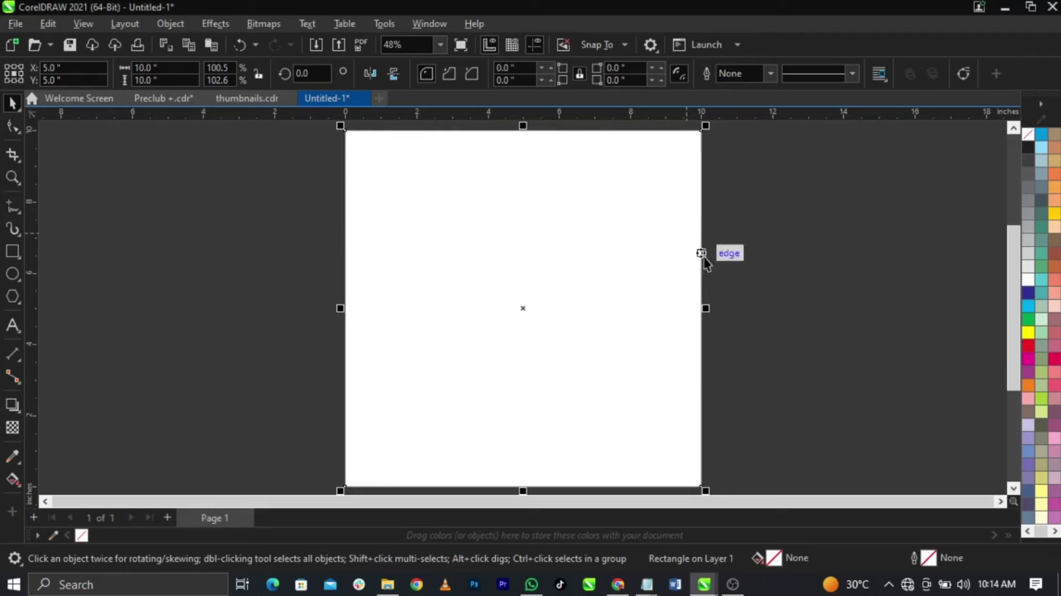
left_click(743, 272)
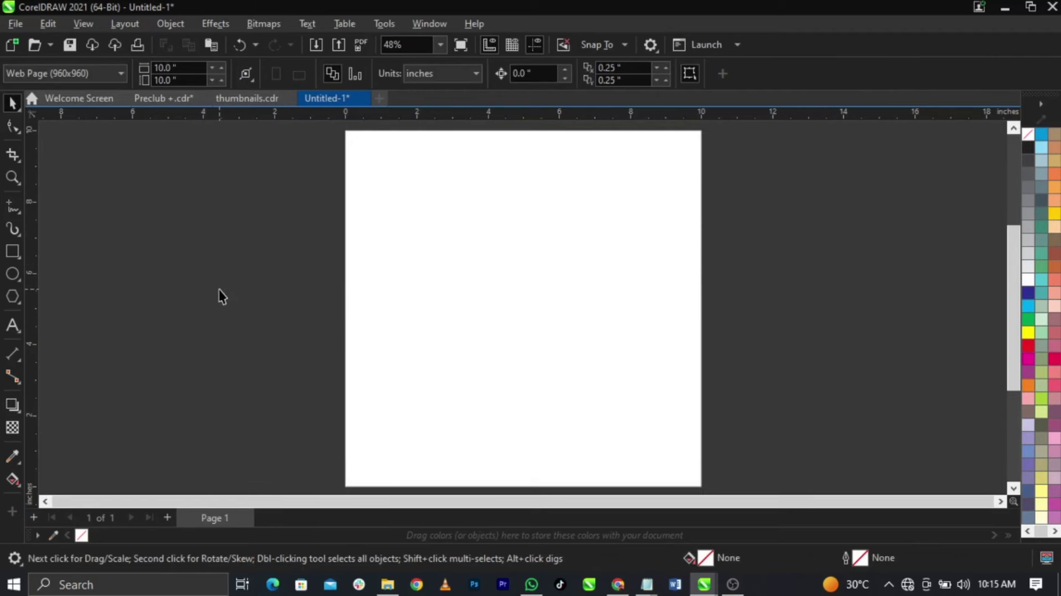
Import from Downloads > Club flyer, selecting the ten flyer images and icons
left_click(19, 23)
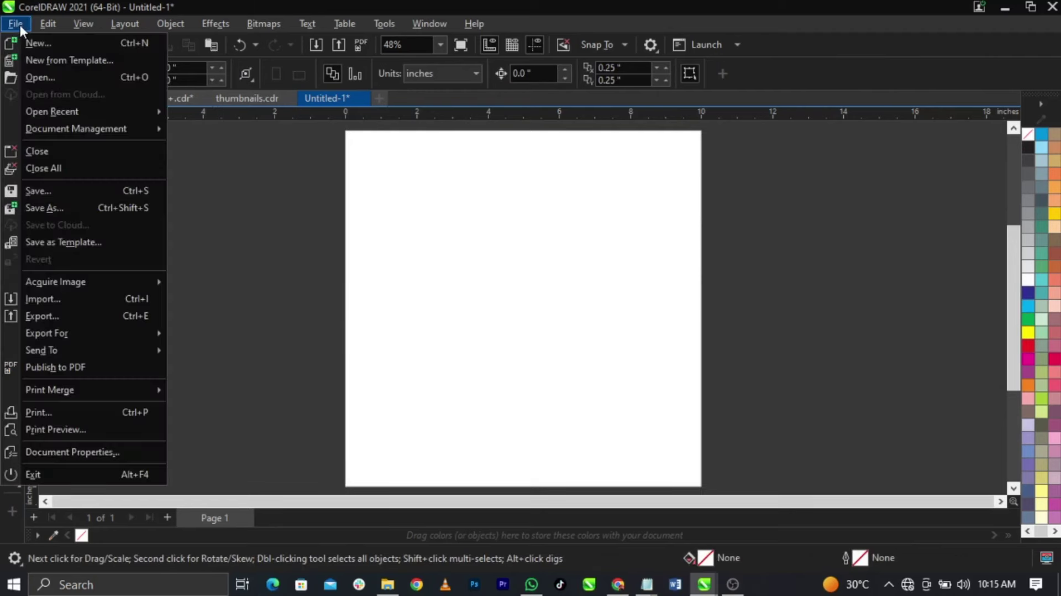
left_click(52, 295)
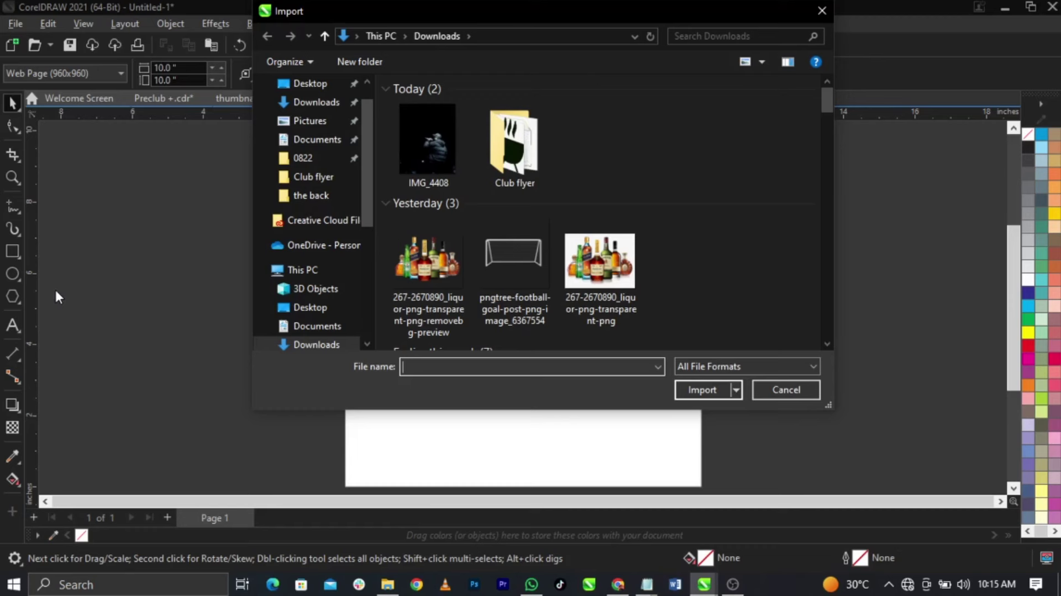
double_click(533, 162)
scroll(589, 218, "down", 2)
scroll(589, 216, "up", 2)
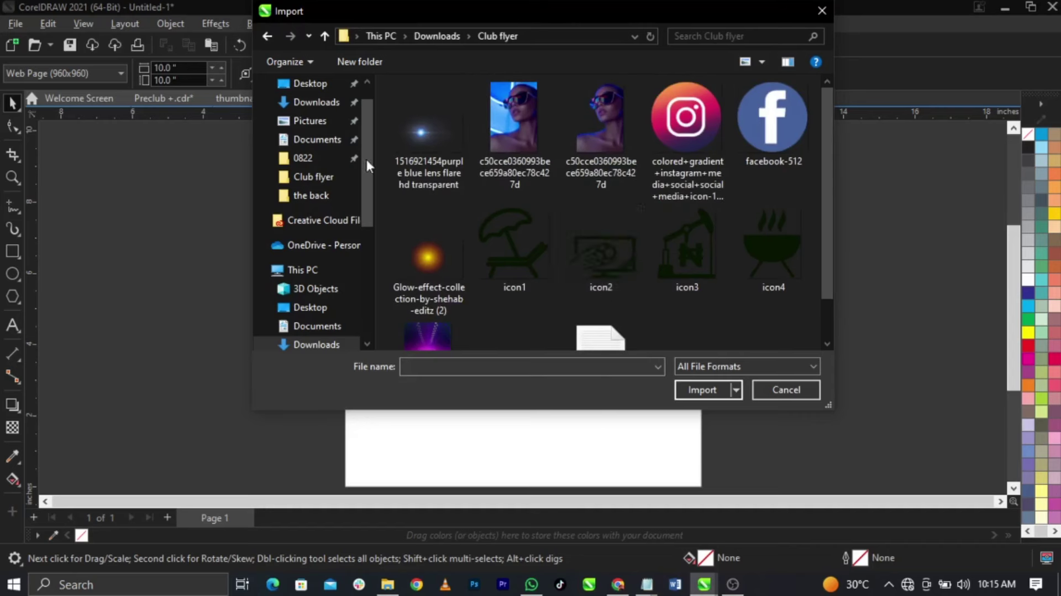
left_click_drag(380, 120, 763, 301)
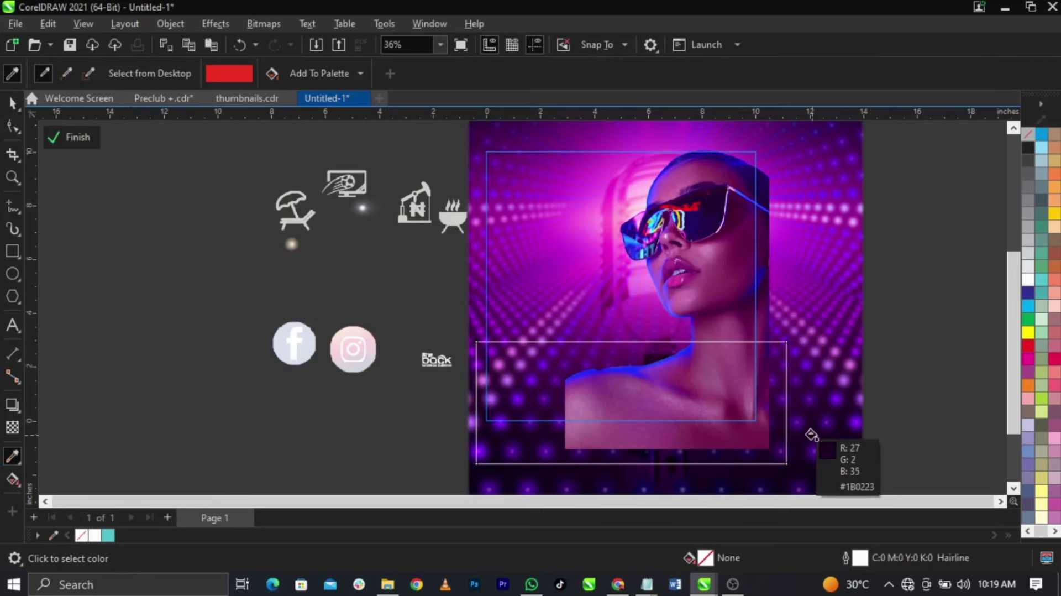
Fill the lower rectangle with dark purple sampled from the photo, with no outline
left_click(812, 434)
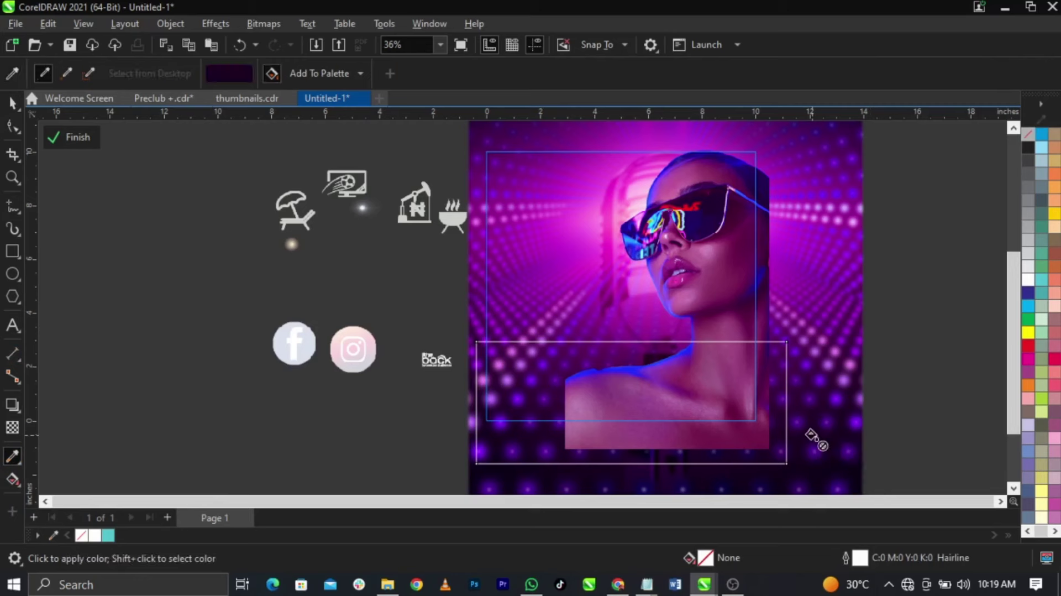
left_click(558, 391)
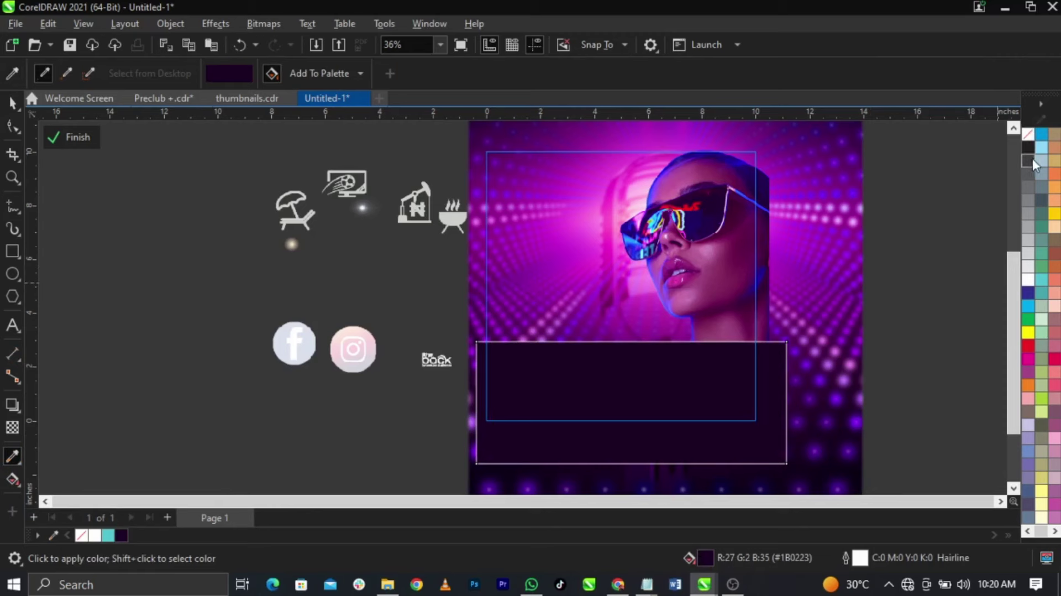
right_click(1023, 136)
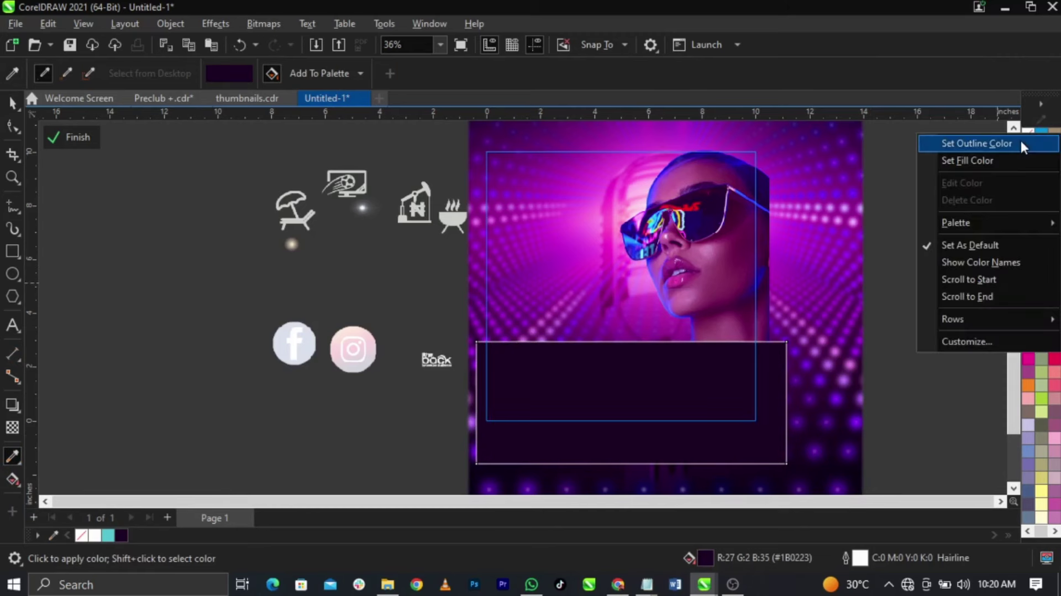
left_click(1020, 143)
left_click(18, 104)
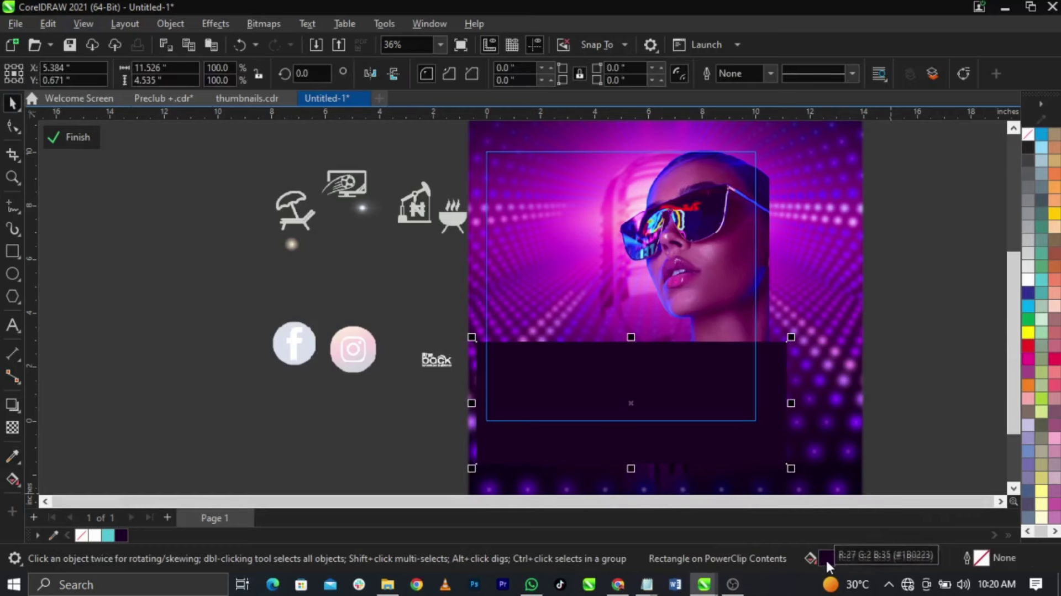
Adjust the rectangle's fill colour to a brighter purple, #1F0133
double_click(828, 555)
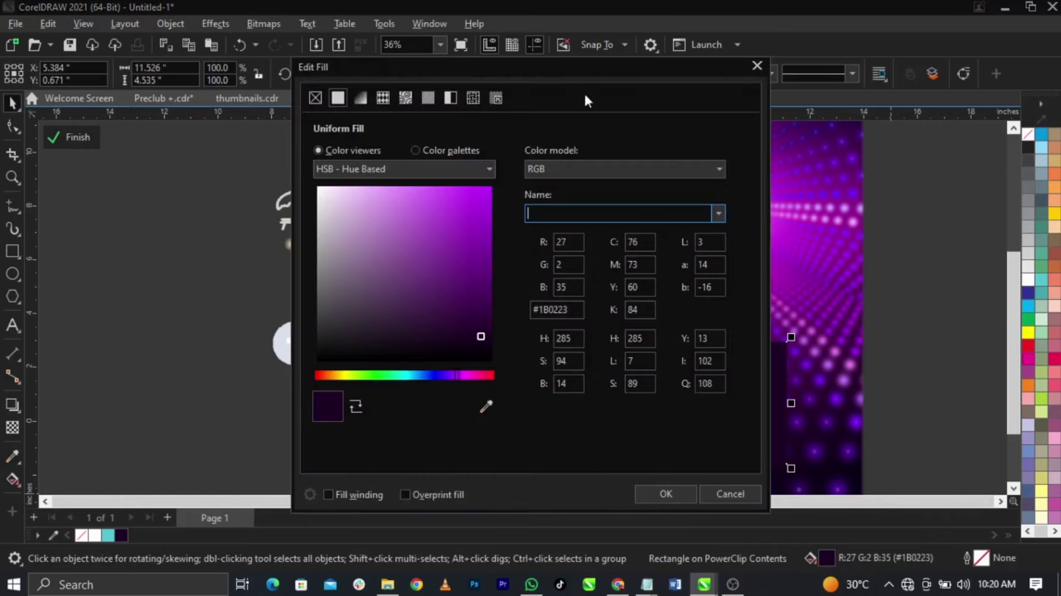
left_click_drag(585, 64, 292, 57)
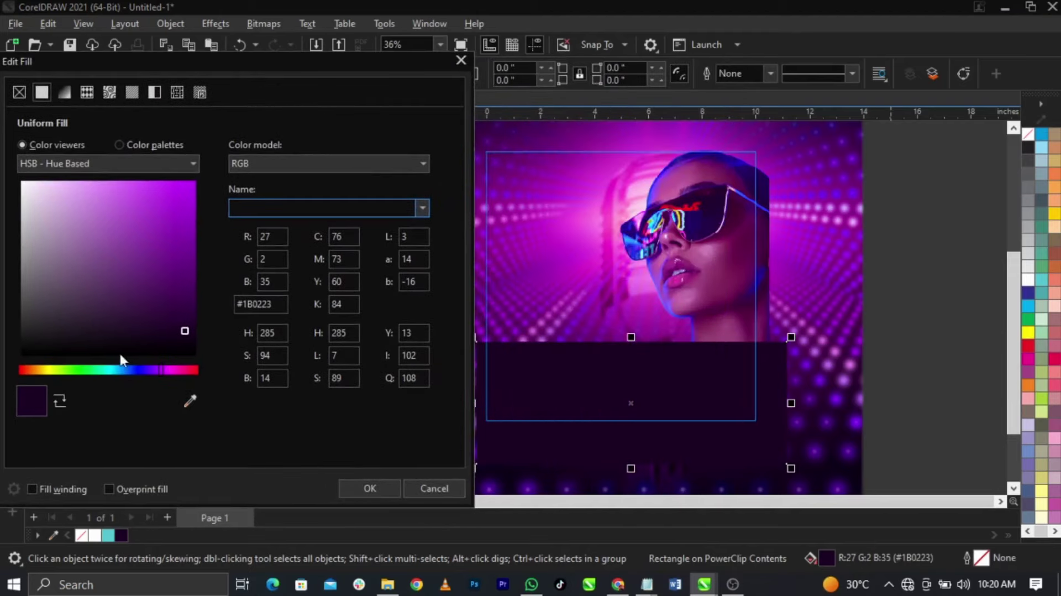
left_click(159, 369)
left_click_drag(158, 368, 158, 373)
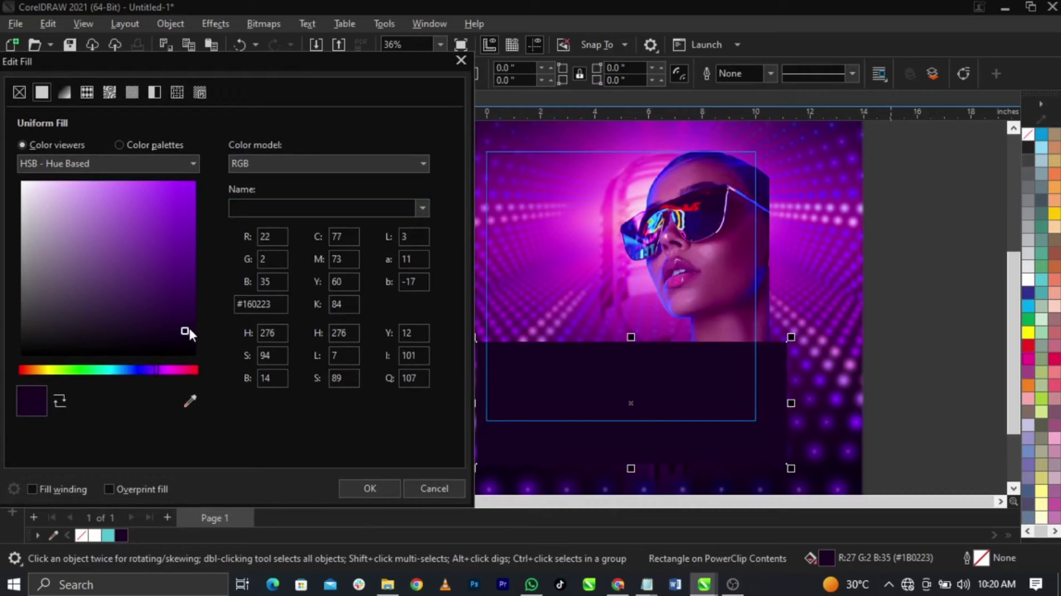
left_click_drag(189, 328, 195, 320)
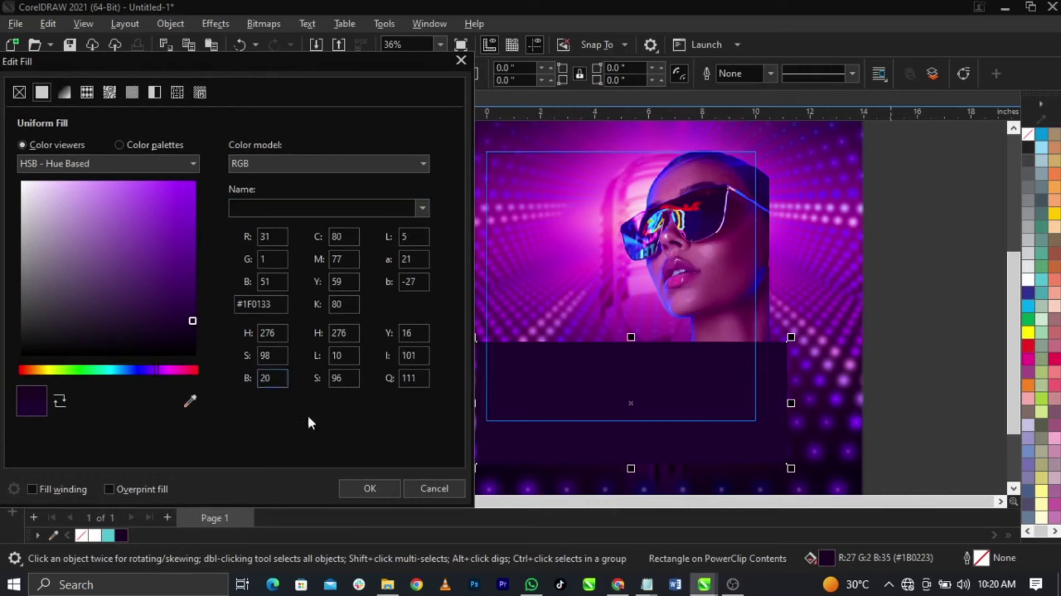
left_click(354, 488)
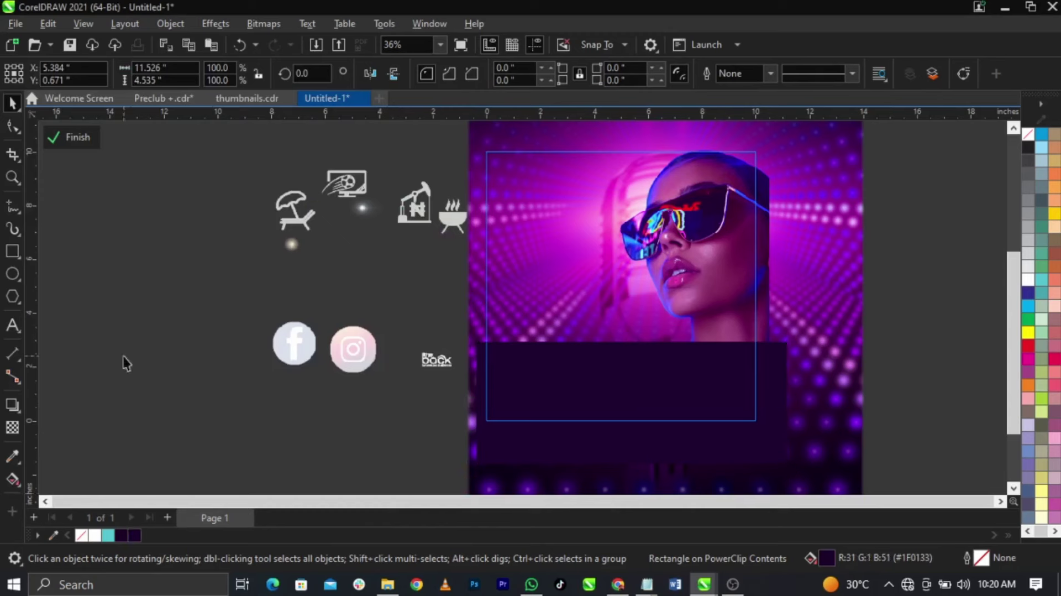
Apply a fountain transparency fading the purple rectangle upward, undoing the hard-edged version
left_click(13, 426)
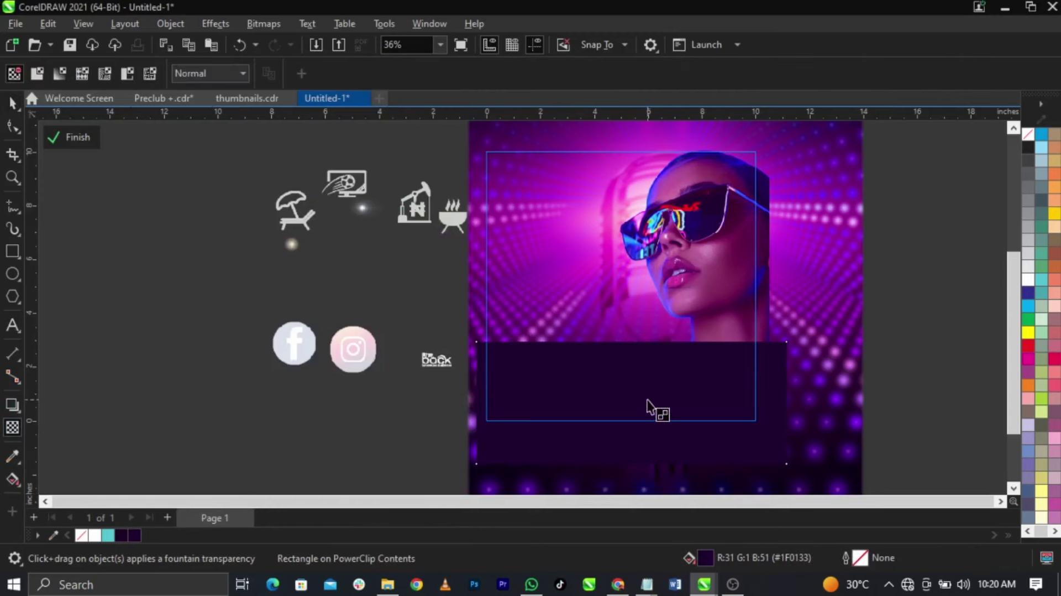
left_click_drag(649, 402, 650, 355)
key("ctrl+z")
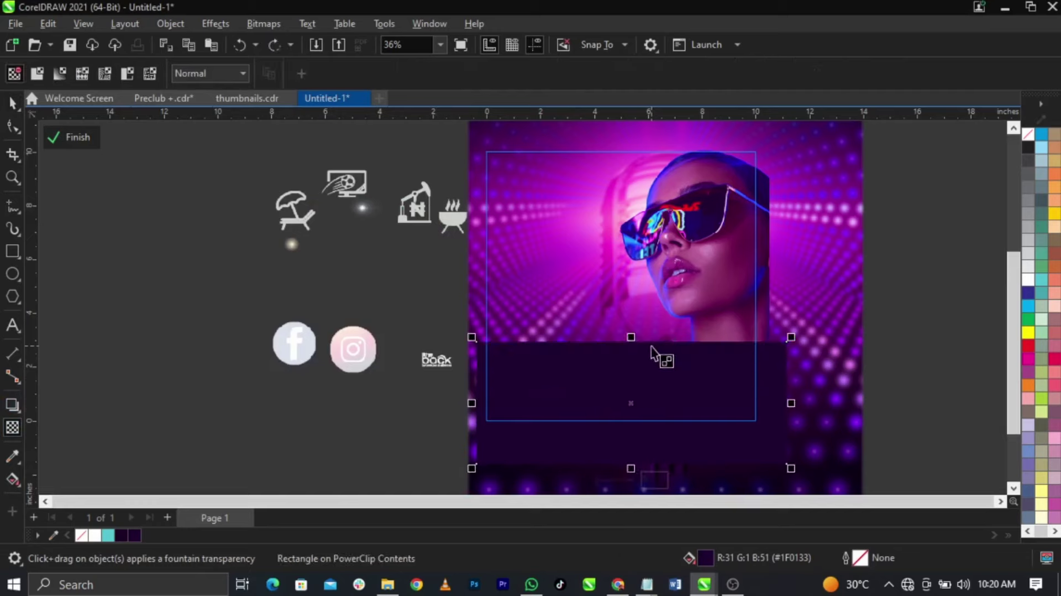
scroll(650, 348, "up", 3)
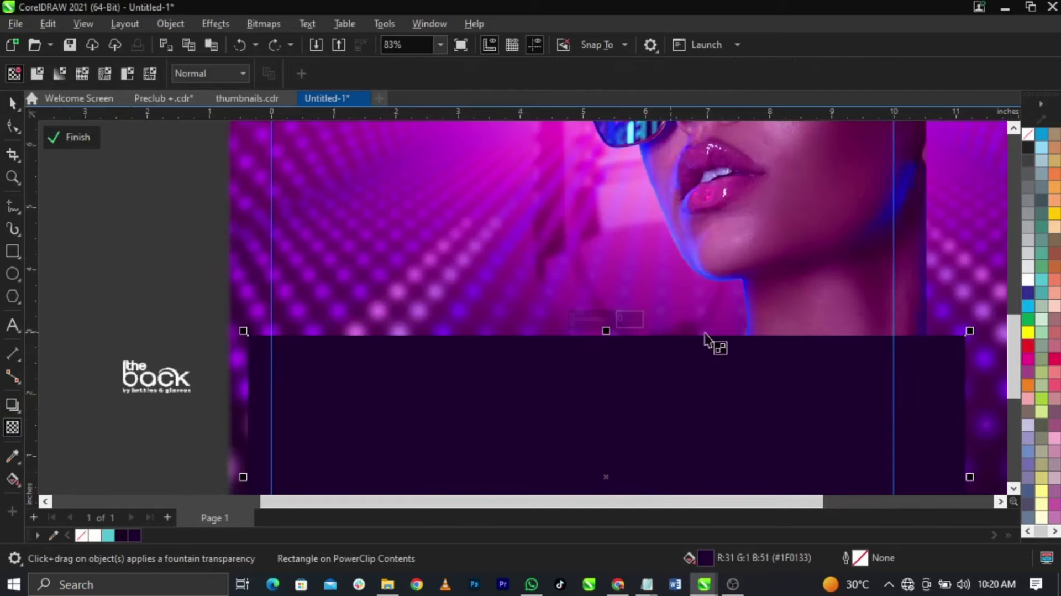
left_click_drag(637, 454, 641, 346)
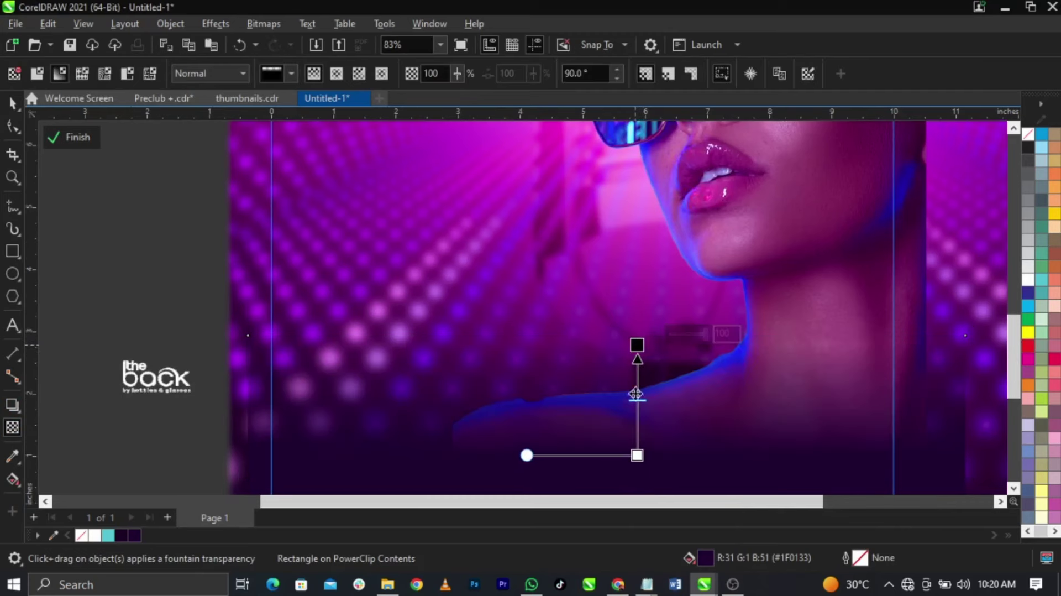
left_click_drag(637, 455, 637, 423)
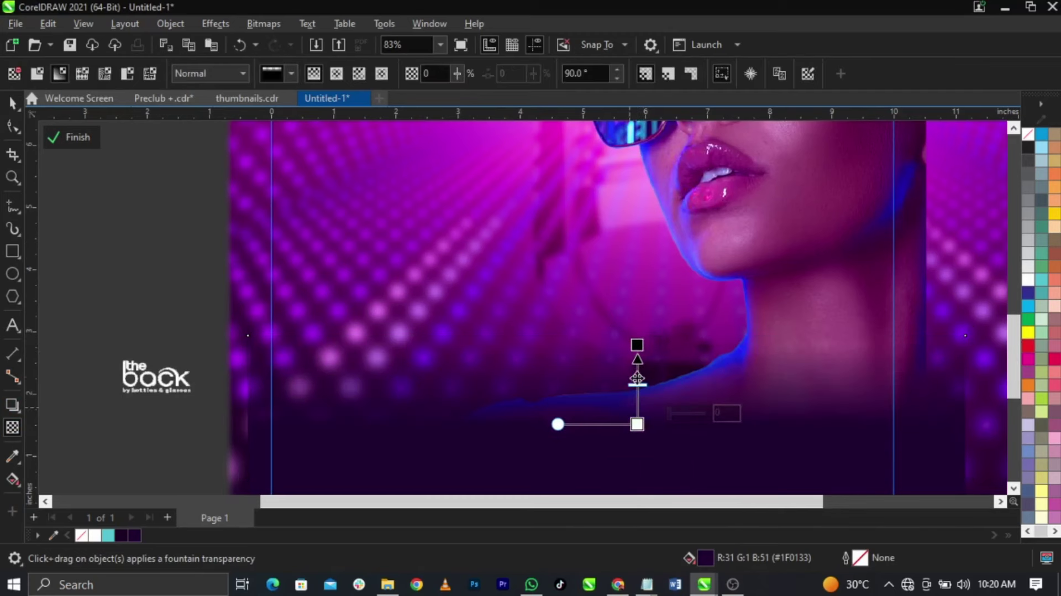
left_click_drag(637, 344, 639, 435)
key("ctrl+z")
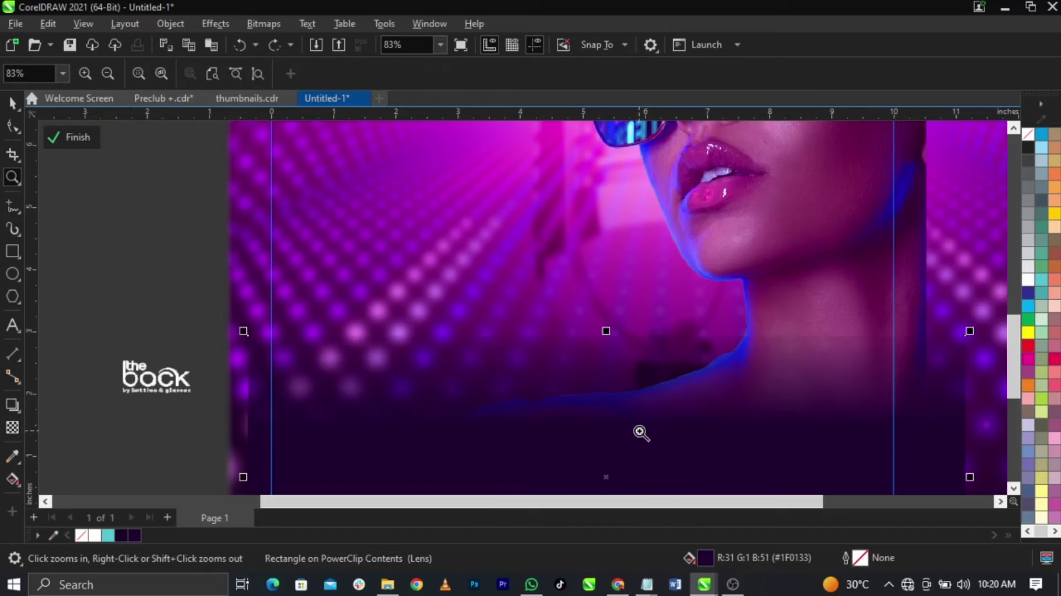
Shorten the transparency fade by lowering its top handle
key("space")
left_click(12, 427)
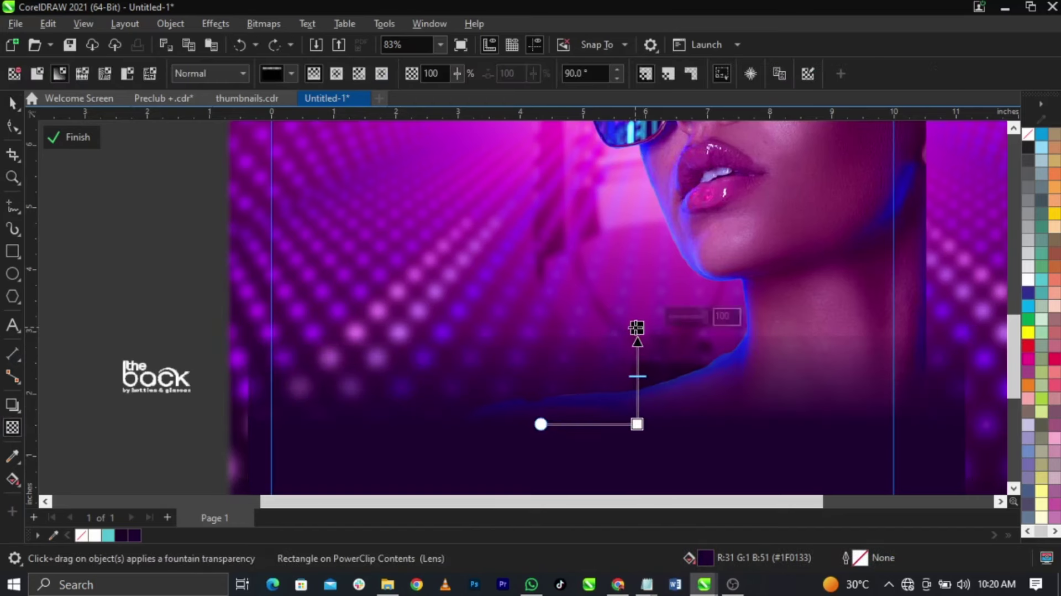
left_click_drag(636, 327, 635, 343)
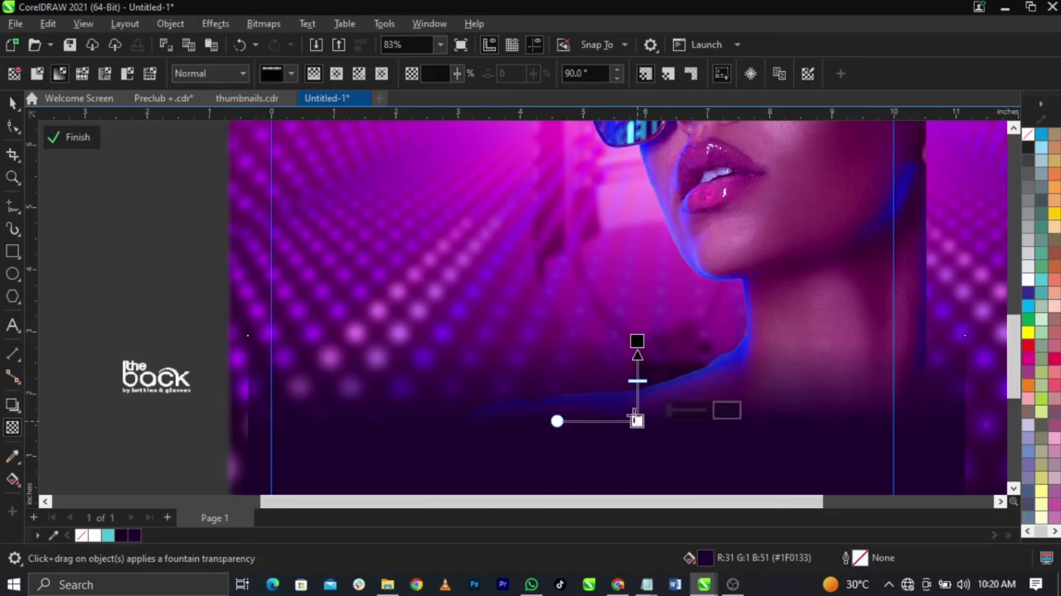
scroll(560, 365, "down", 2)
key("space")
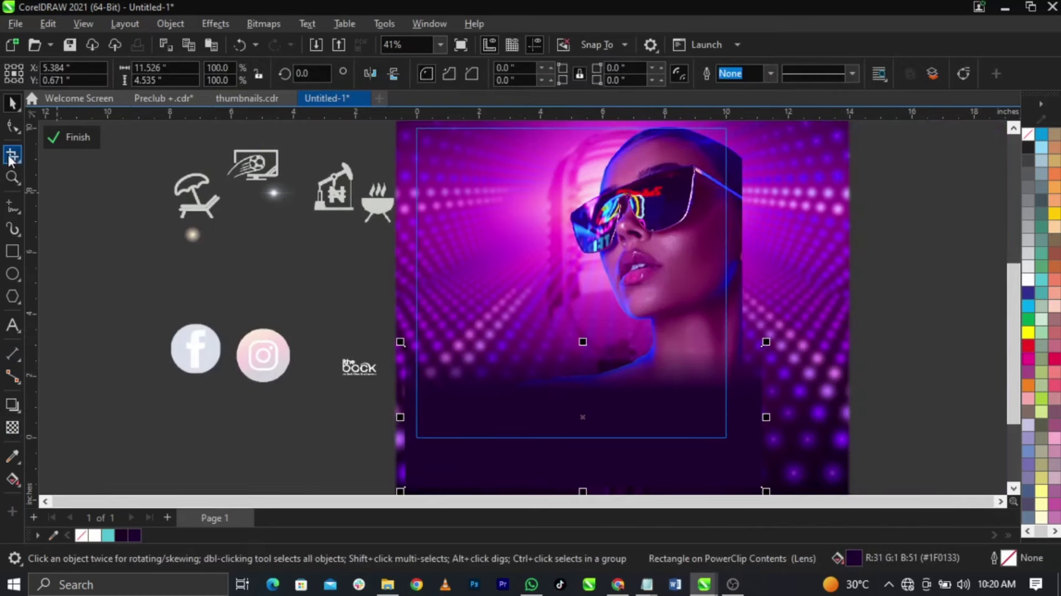
Finish editing the contents of the clipped photo frame
left_click(74, 139)
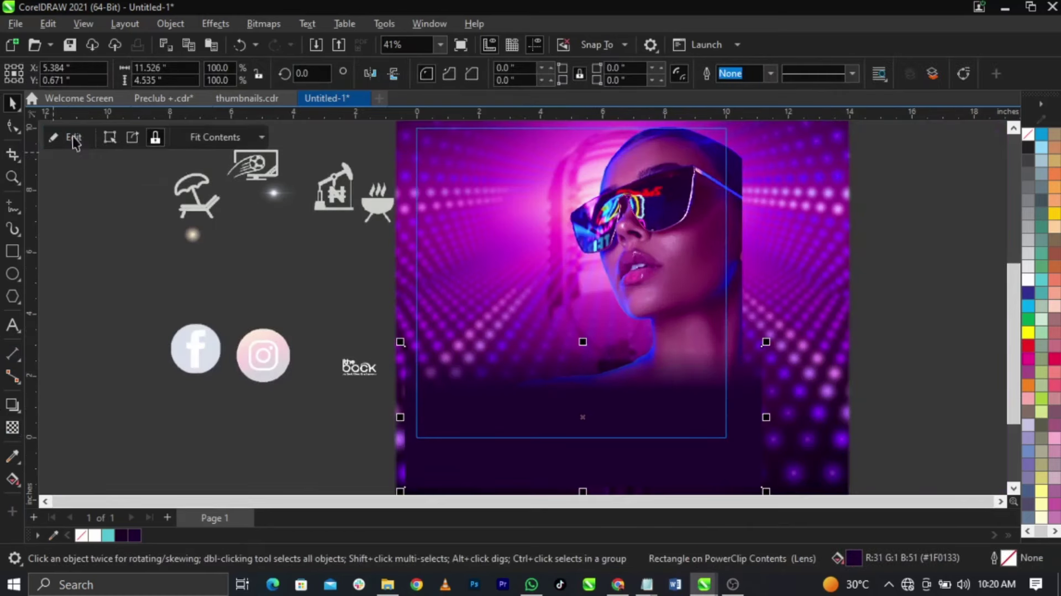
left_click(758, 284)
scroll(641, 232, "down", 1)
scroll(640, 187, "up", 1)
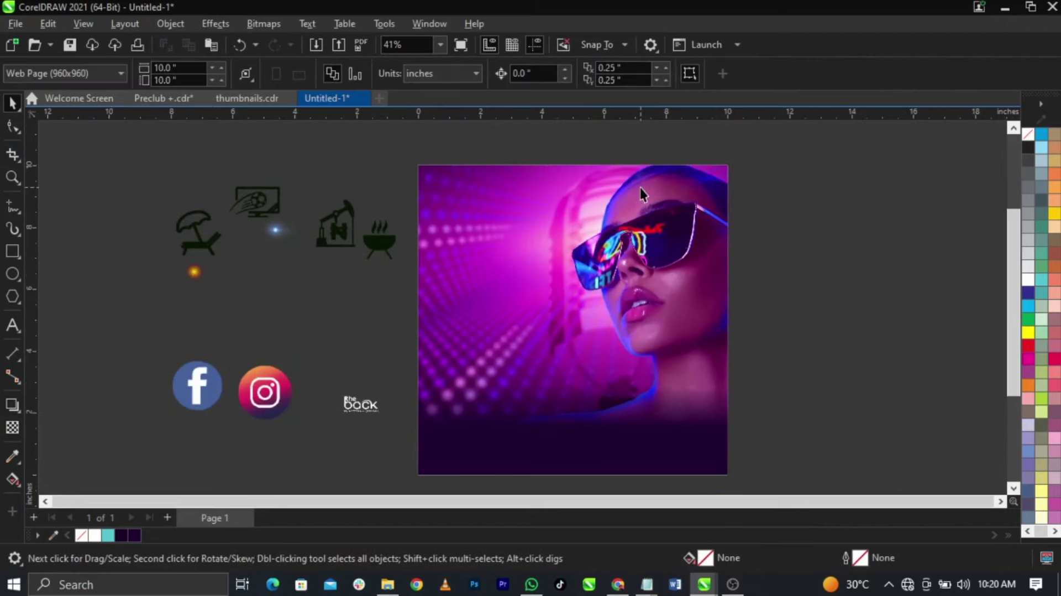
scroll(640, 188, "down", 1)
scroll(640, 188, "up", 1)
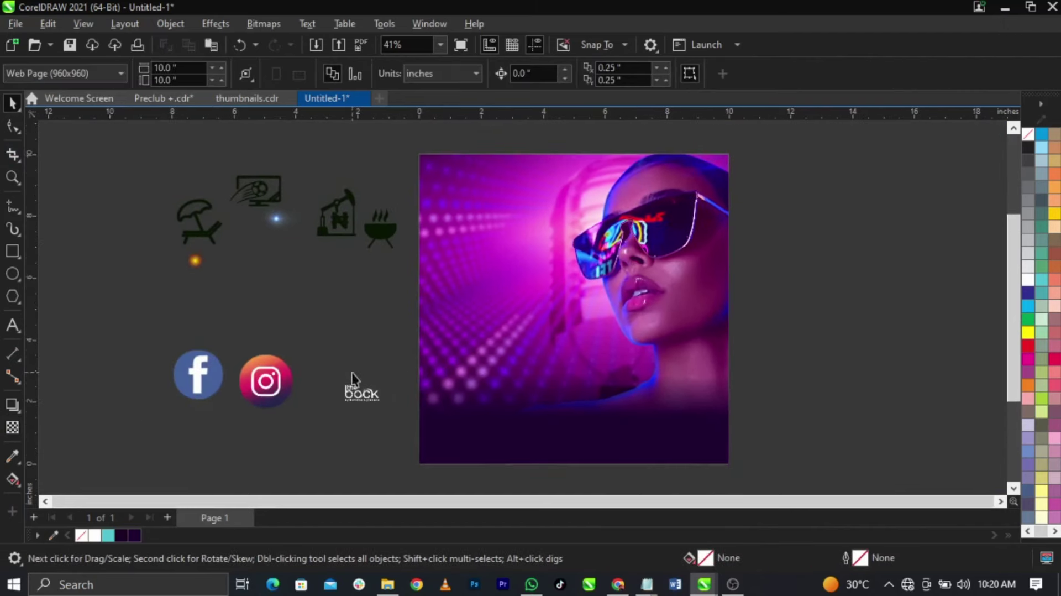
Move the 'the back' logo onto the top-left corner of the purple photo
left_click(360, 392)
left_click_drag(361, 393, 440, 187)
scroll(476, 192, "up", 5)
mouse_move(498, 206)
left_mouse_down()
mouse_move(541, 236)
mouse_move(530, 236)
mouse_move(513, 202)
left_mouse_up()
key("ctrl+z")
scroll(513, 202, "down", 5)
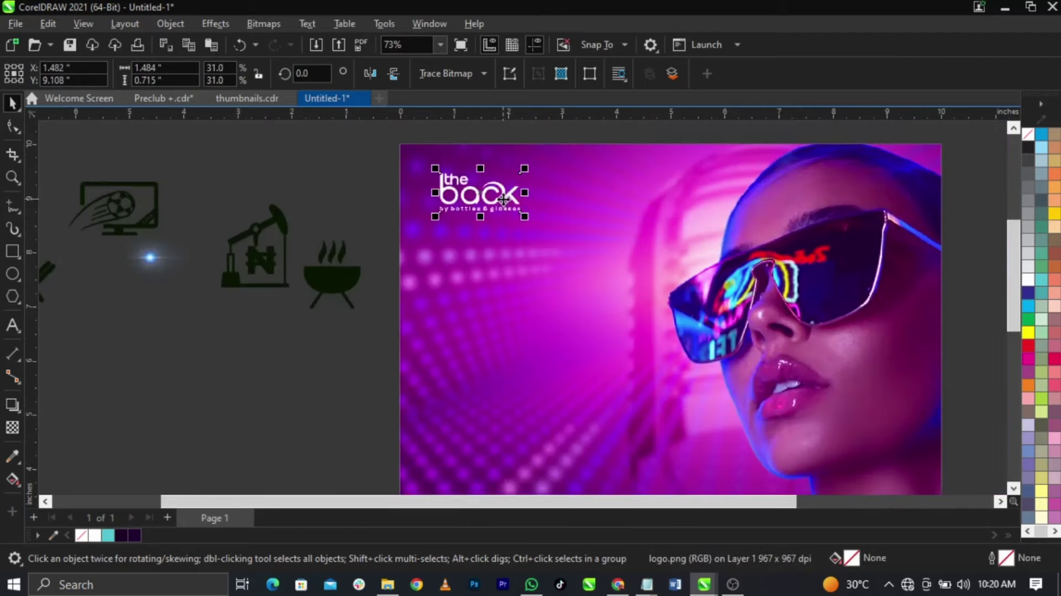
Scale the logo slightly and deselect it
left_click(819, 239)
left_click(487, 194)
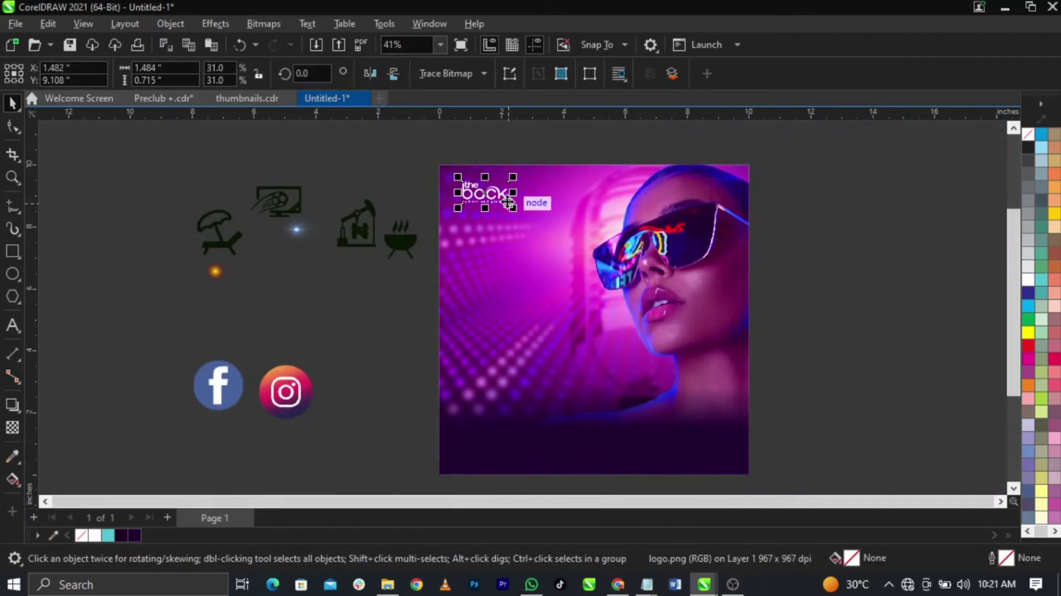
left_click_drag(514, 216, 526, 215)
left_click(891, 270)
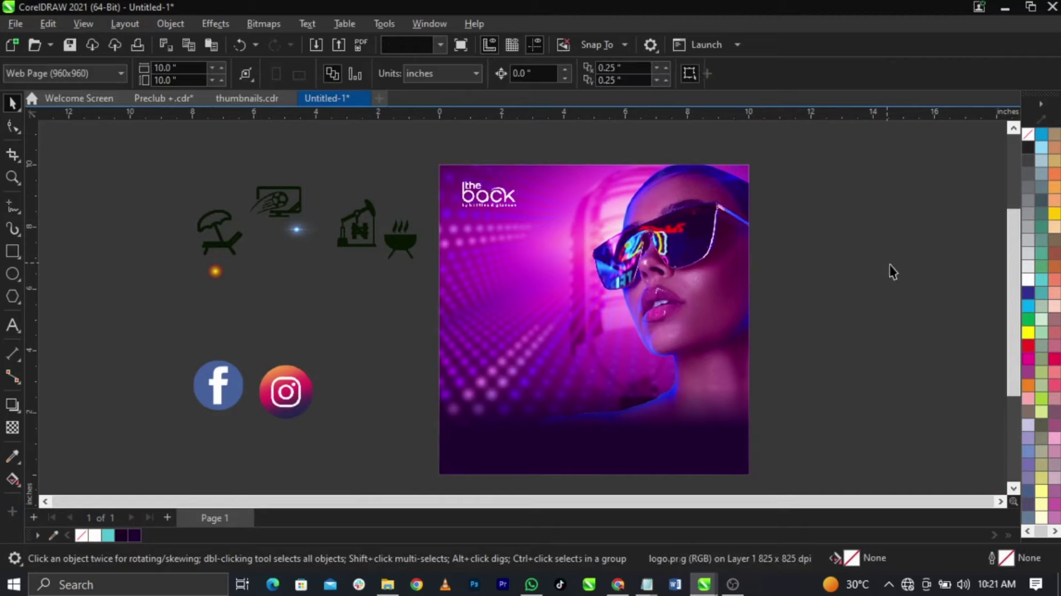
In Notepad, select the flyer wording from PRE club friday through the reservation details
mouse_move(647, 584)
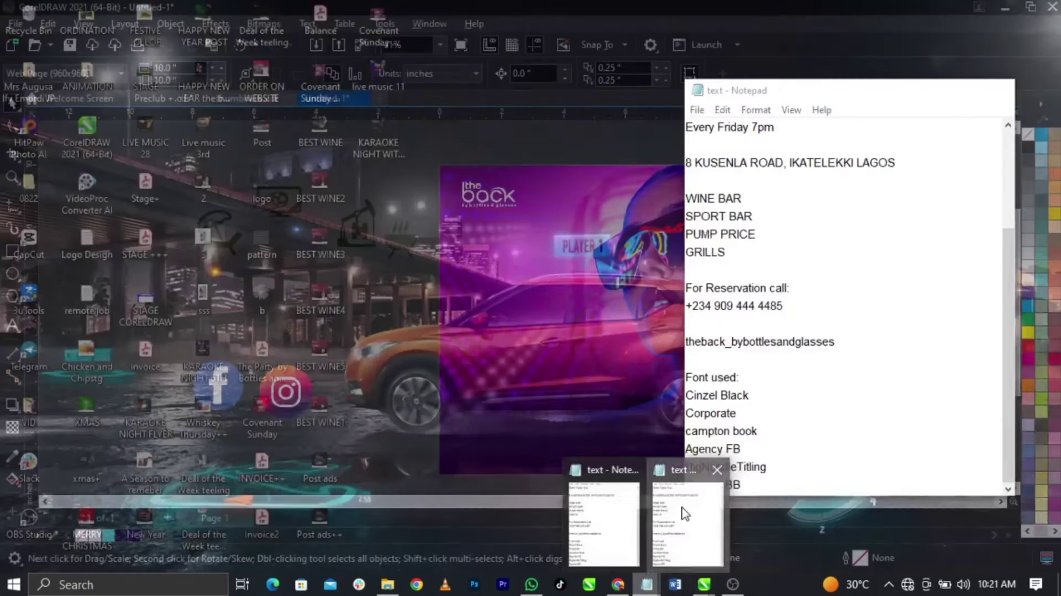
left_click(686, 514)
scroll(781, 225, "up", 3)
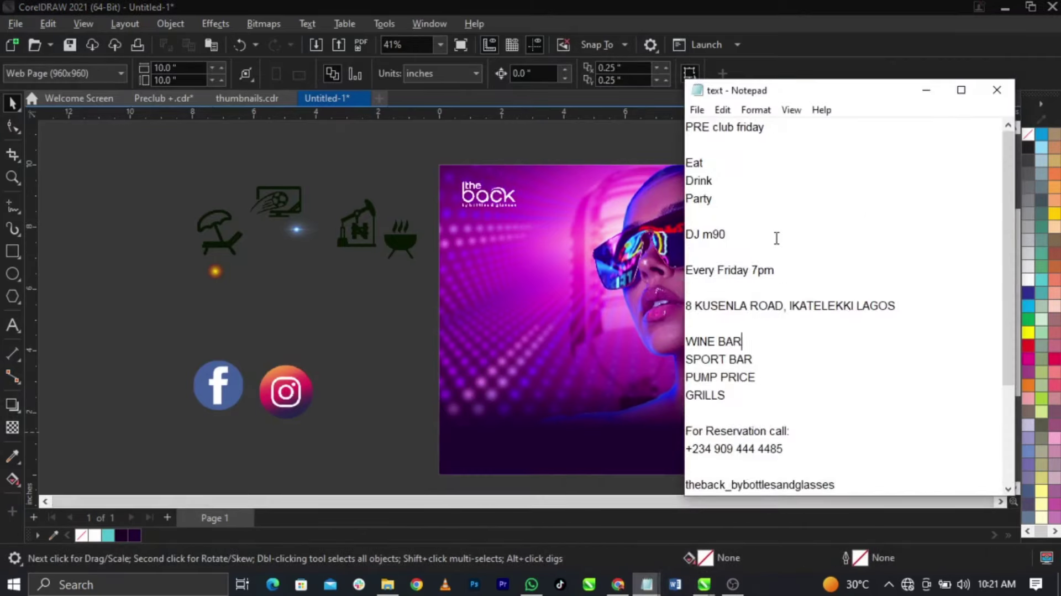
left_click_drag(686, 123, 795, 240)
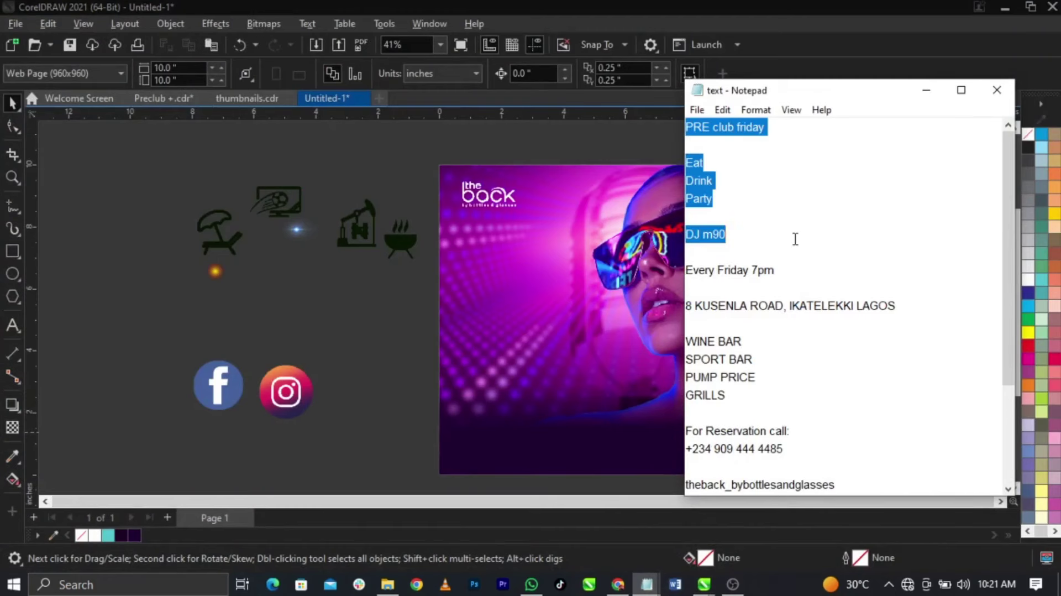
left_click_drag(795, 239, 844, 432)
scroll(858, 387, "down", 2)
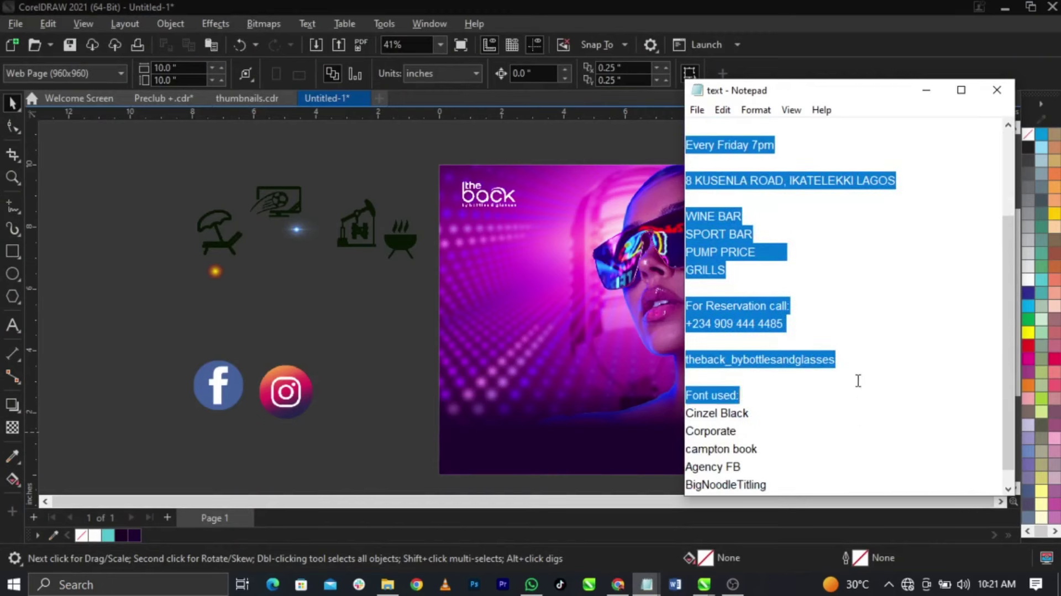
Back in CorelDRAW, set a Text tool insertion point beside the page
left_click(407, 374)
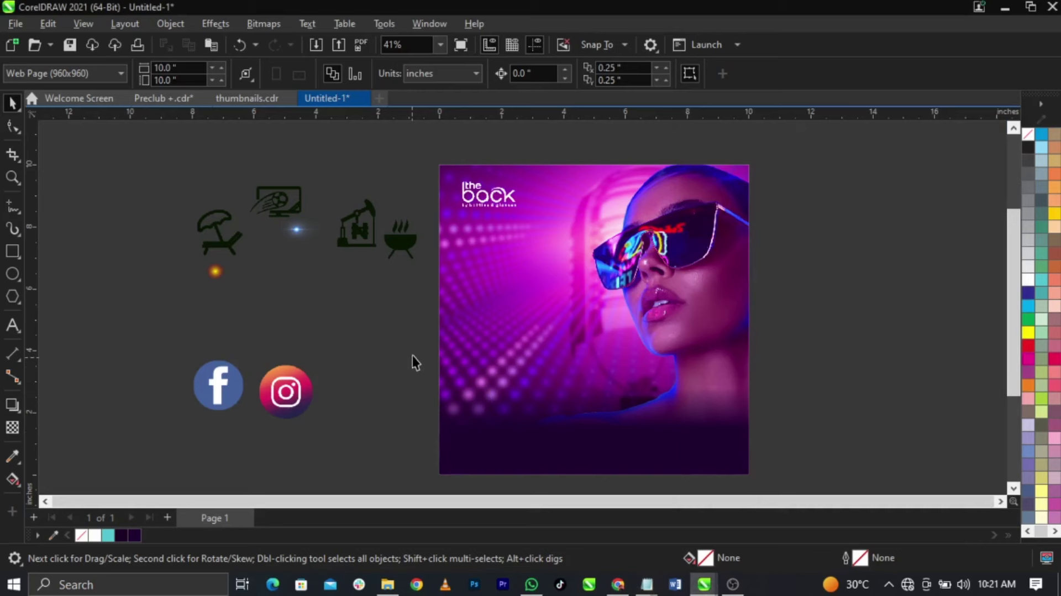
left_click(13, 326)
left_click(791, 225)
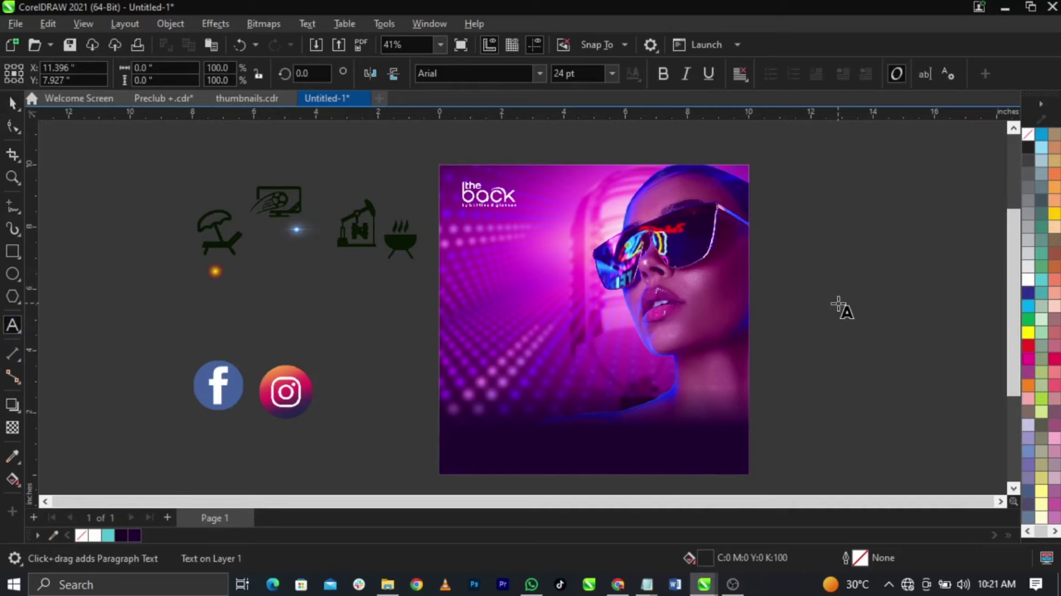
Paste the flyer wording beside the page and colour it white
key("ctrl+v")
key("Escape")
scroll(856, 302, "down", 2)
scroll(871, 323, "up", 3)
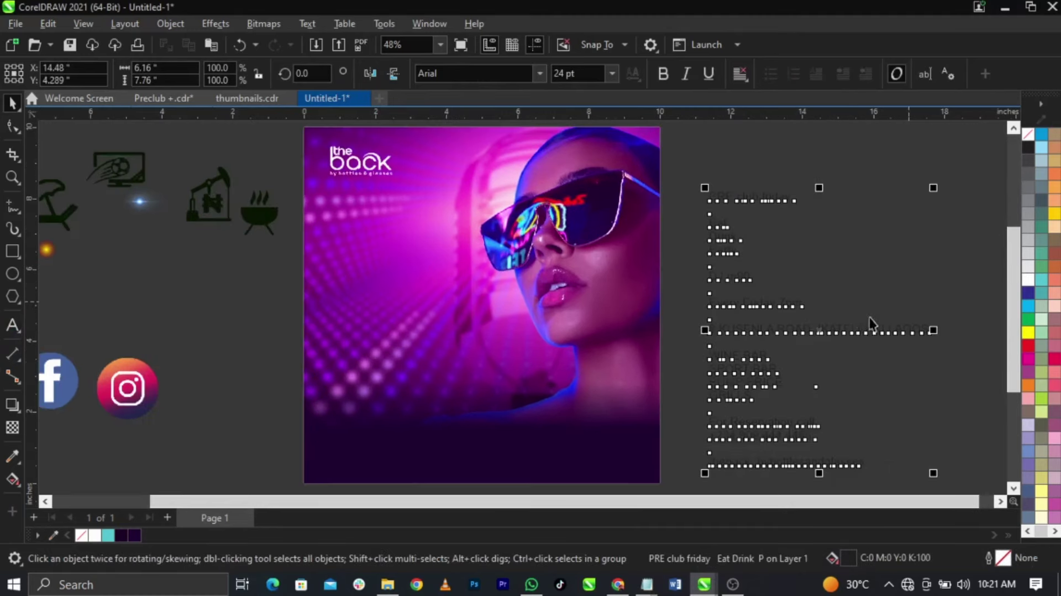
left_click(1028, 280)
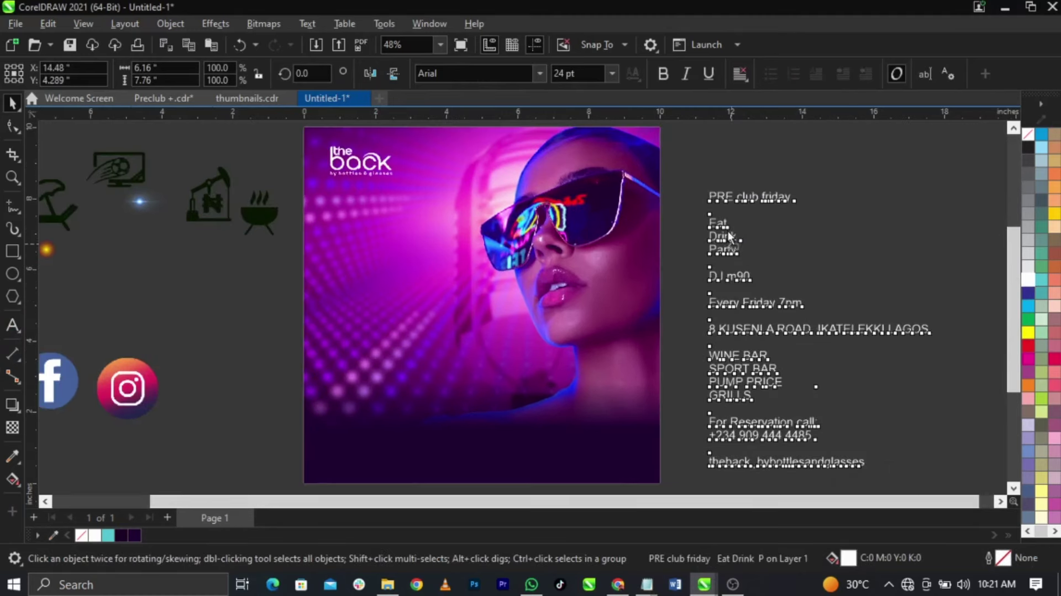
key("Escape")
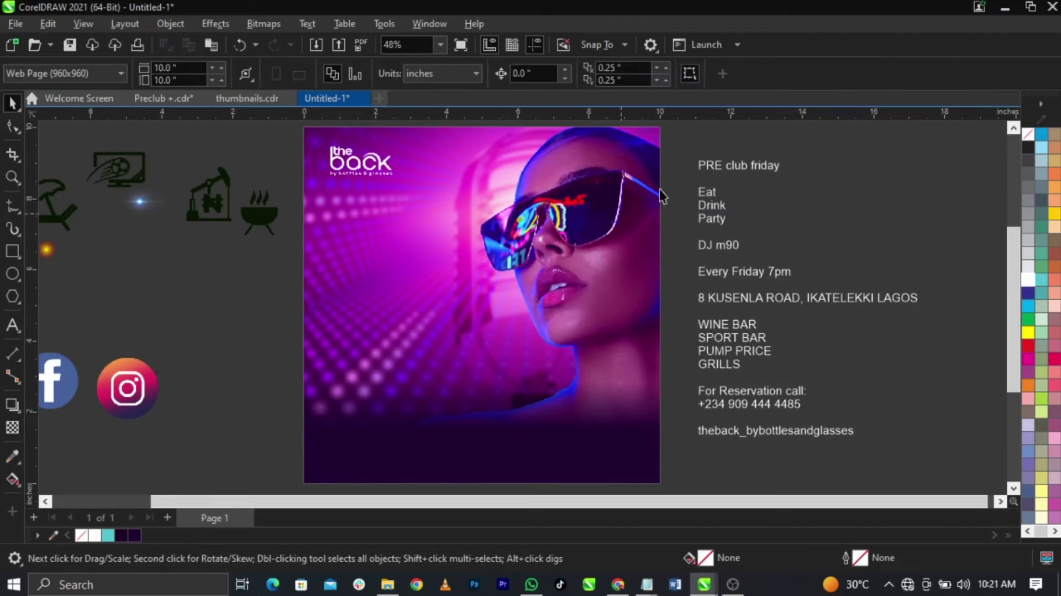
Move the 'PRE club Friday' first line out of the block onto the poster
double_click(723, 169)
left_click_drag(699, 166, 791, 174)
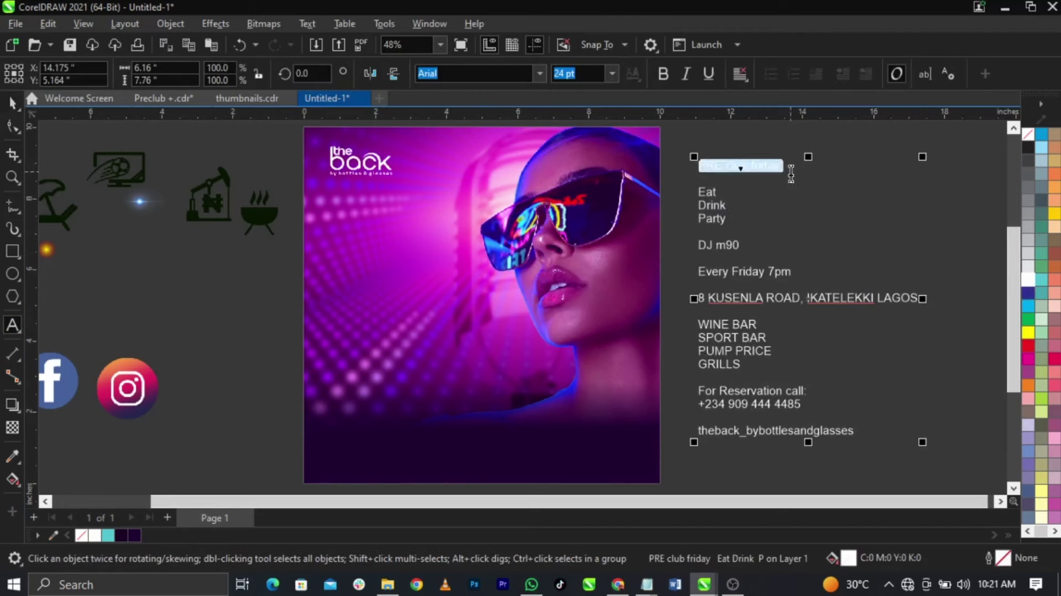
key("Delete")
left_click(421, 254)
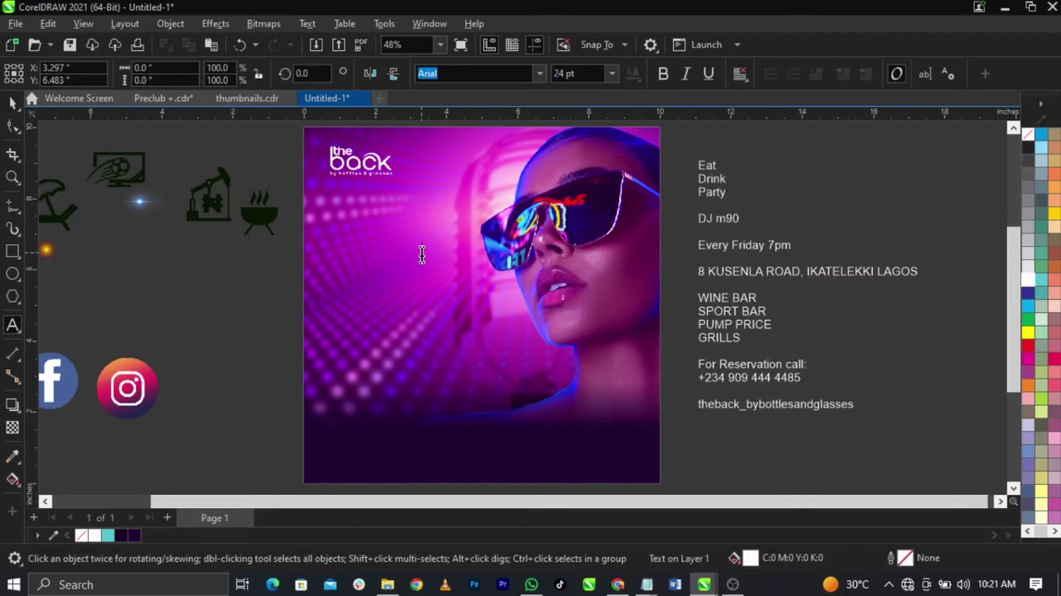
type("PRE club Friday")
Zoom in on the title and shift it further left on the photo
key("z")
left_click_drag(242, 225, 701, 412)
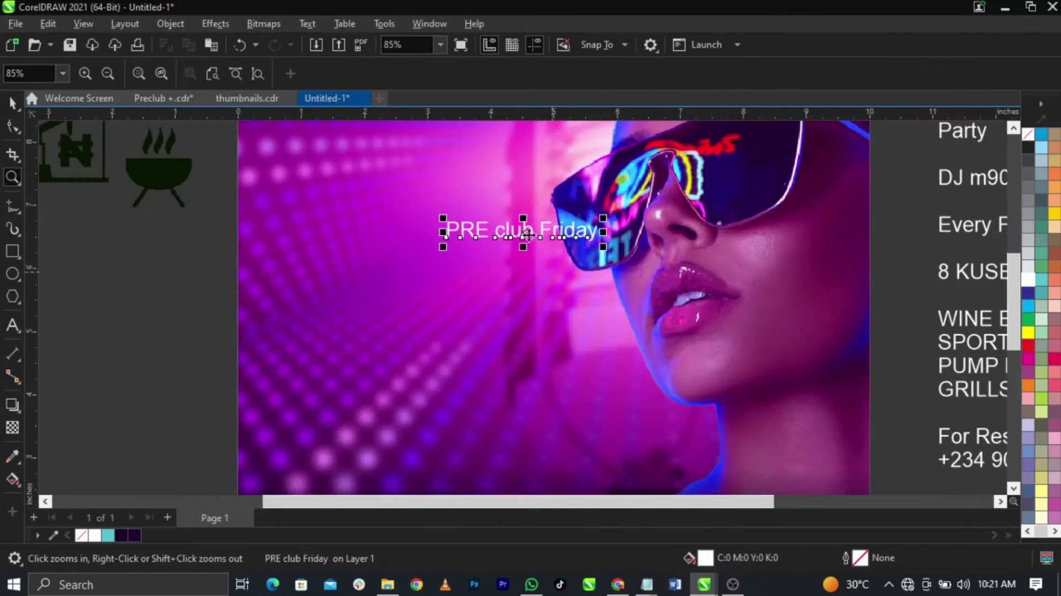
key("space")
left_click_drag(527, 235, 381, 231)
double_click(349, 226)
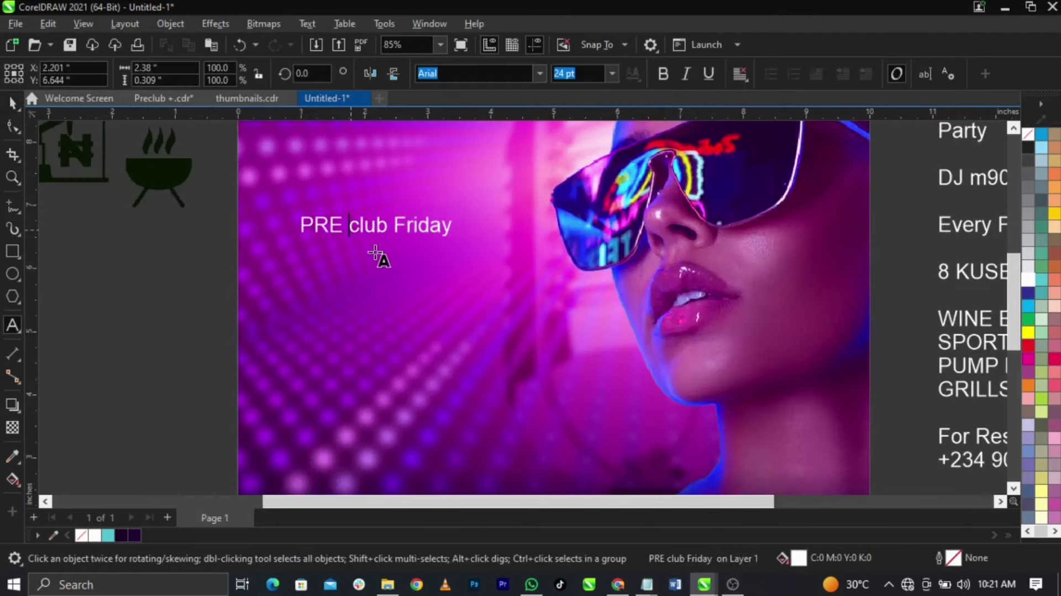
key("ctrl+space")
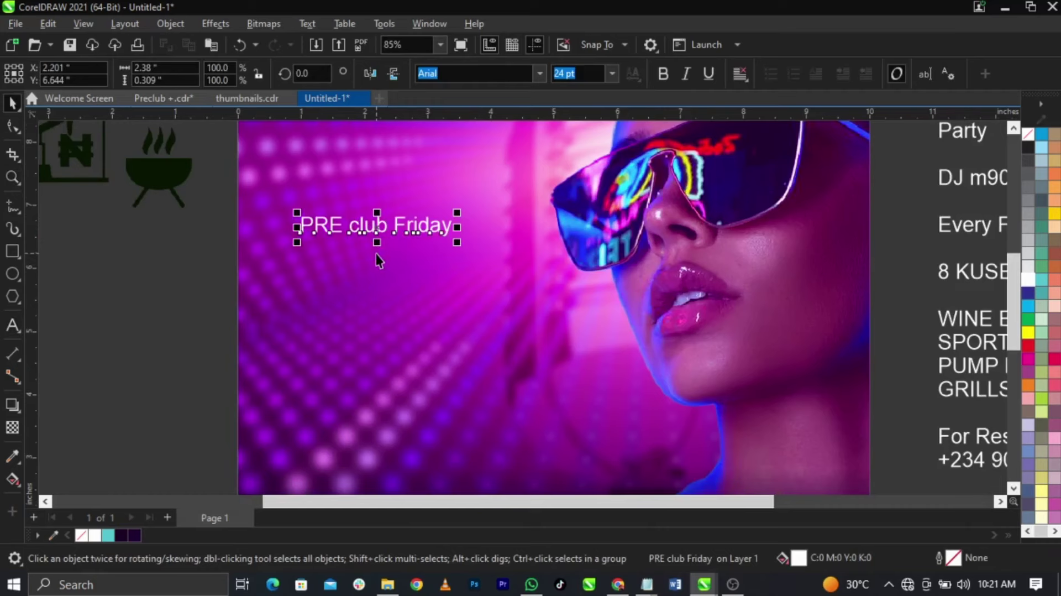
Break the title apart (Ctrl+K) and stack PRE, Friday and club vertically
key("ctrl+k")
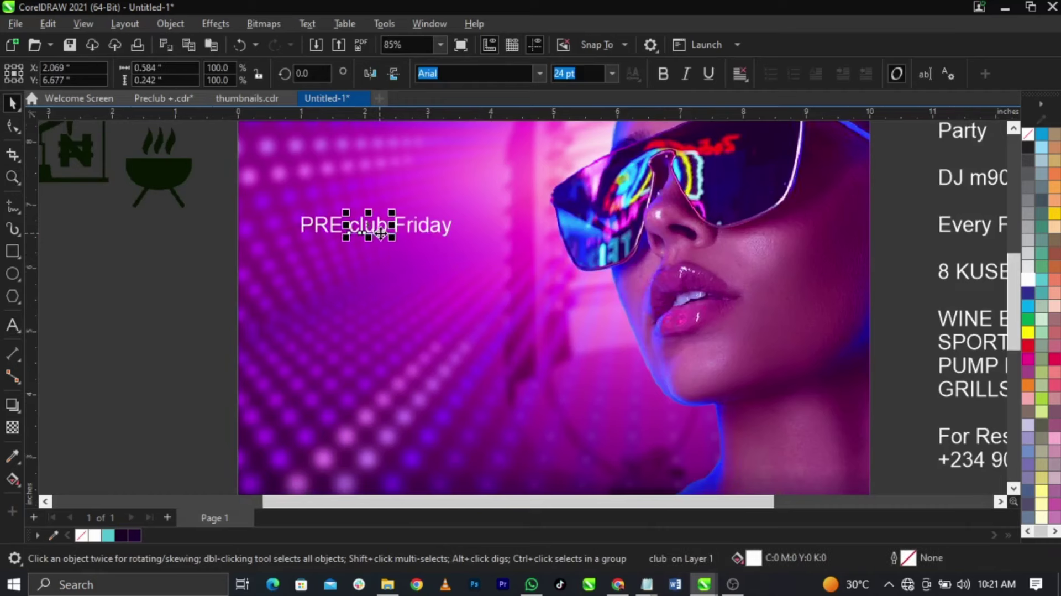
left_click_drag(367, 227, 368, 325)
left_click_drag(424, 228, 457, 284)
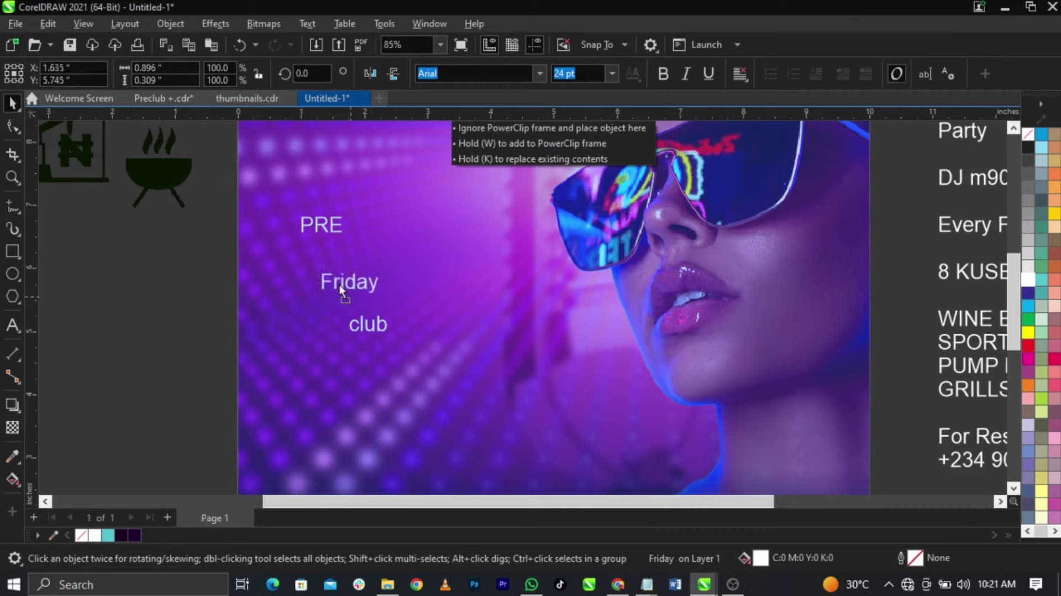
left_click_drag(339, 284, 333, 267)
left_click(334, 227)
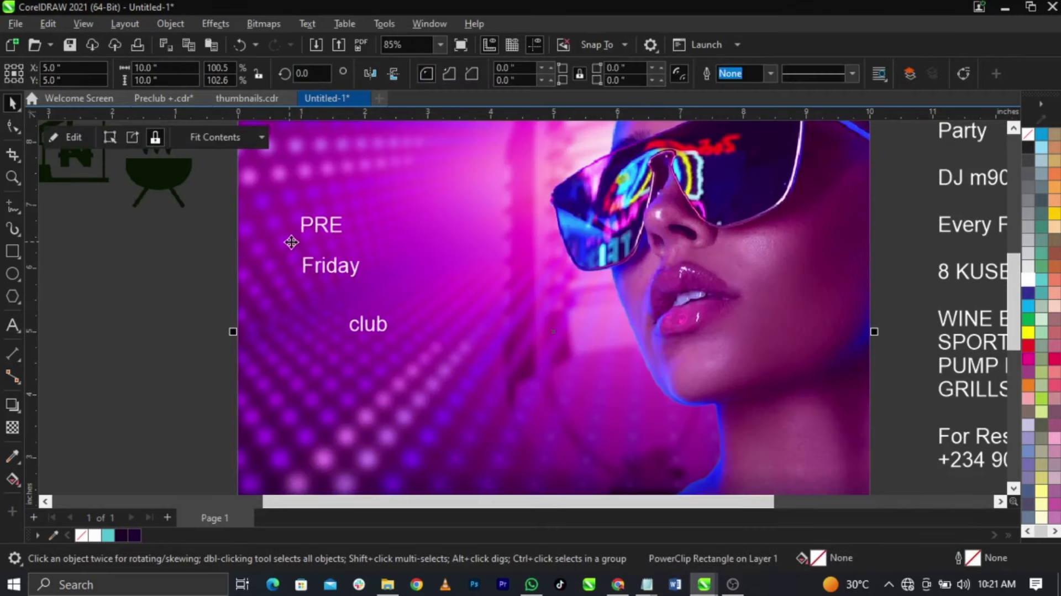
left_click(326, 235)
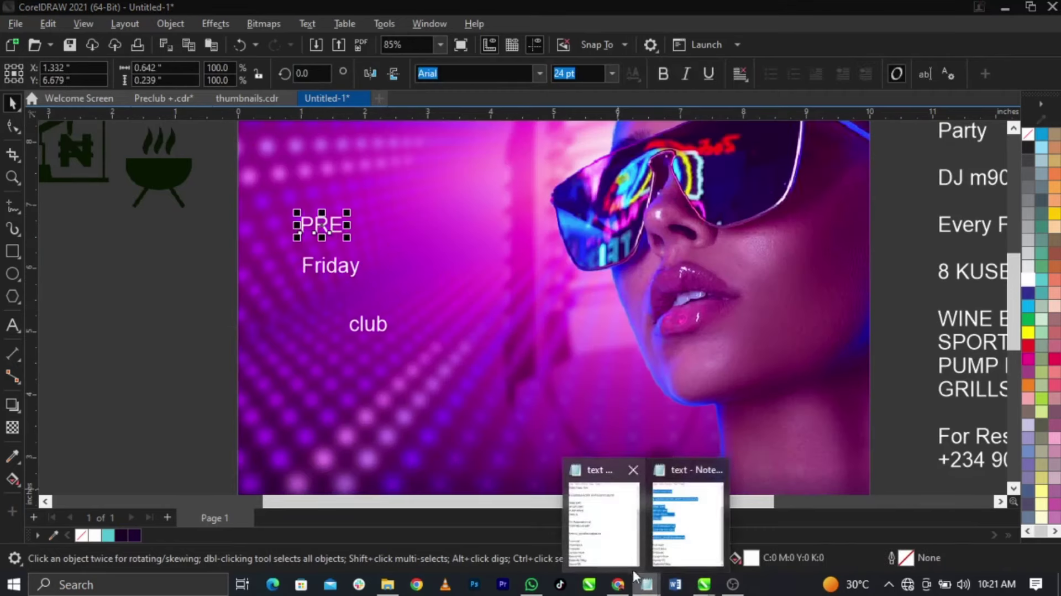
In the Notepad notes, highlight the Cinzel Black font name
left_click(690, 547)
left_click(736, 410)
left_click_drag(748, 405, 697, 419)
left_click(718, 411)
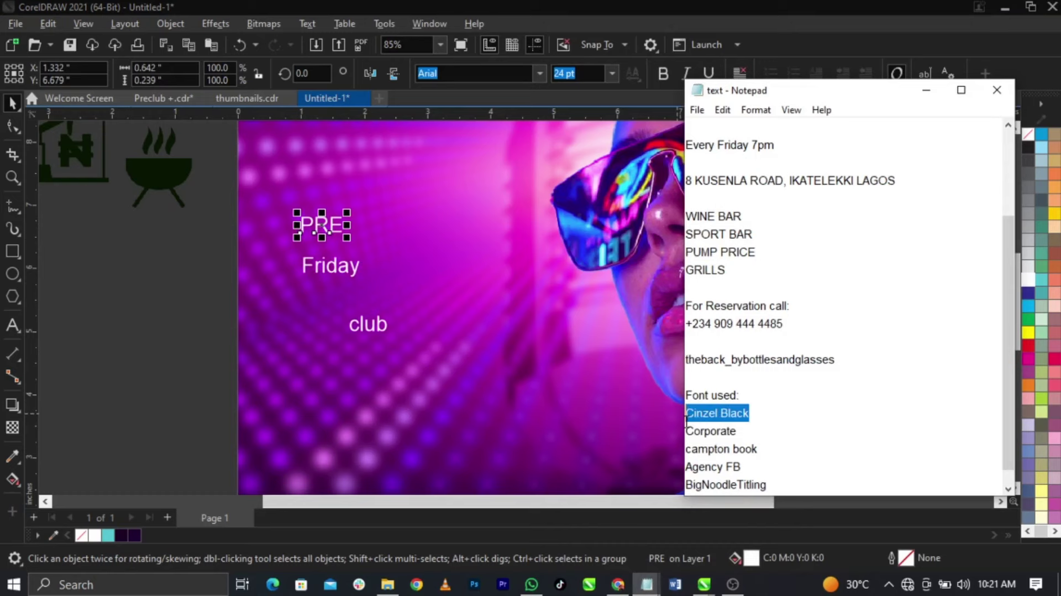
Set PRE in Cinzel Black and enlarge it to title size
left_click(321, 233)
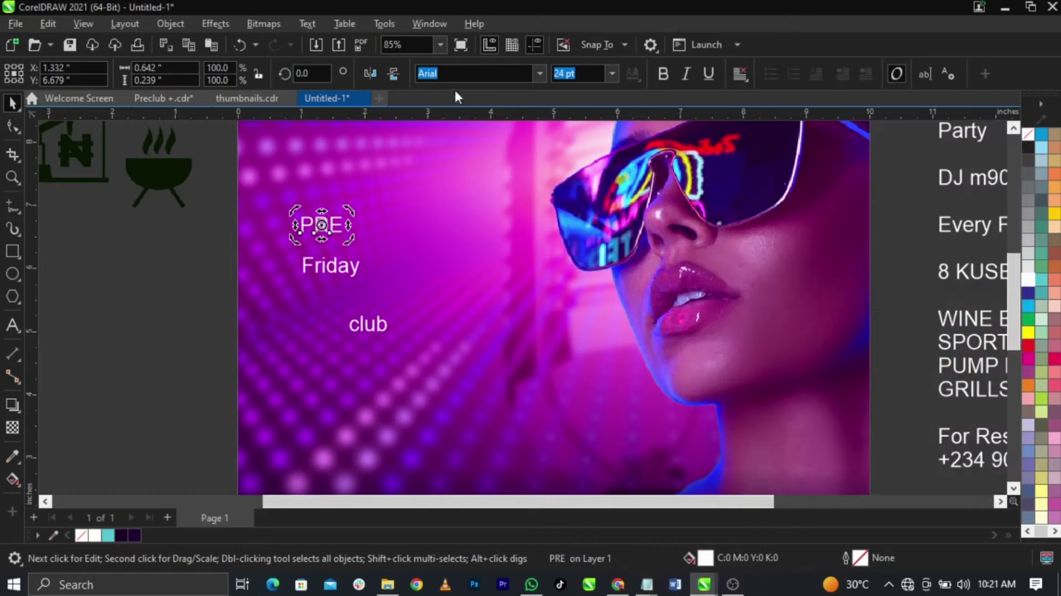
left_click(462, 77)
type("Cinzel Black")
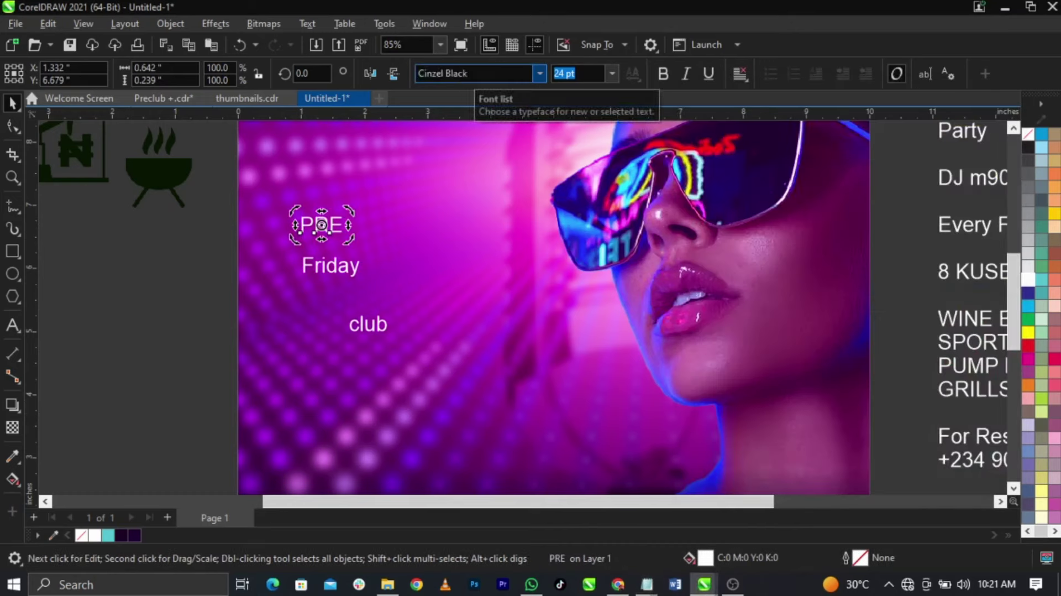
key("Return")
left_click(333, 220)
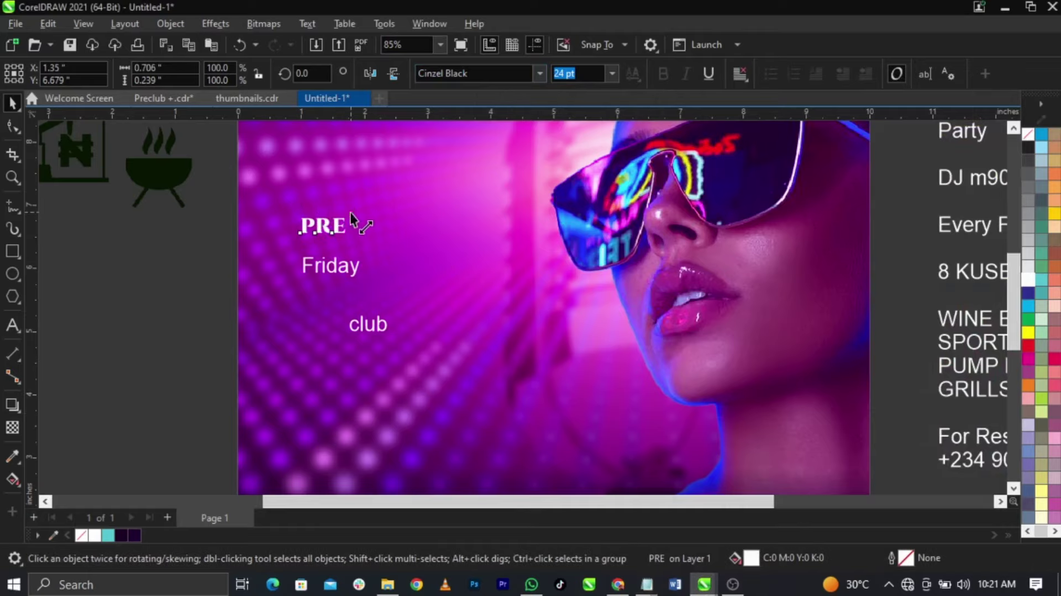
left_click_drag(351, 215, 412, 199)
Set Friday in Corporate, move it to the lower middle of the photo, and keep club under PRE
left_click(358, 272)
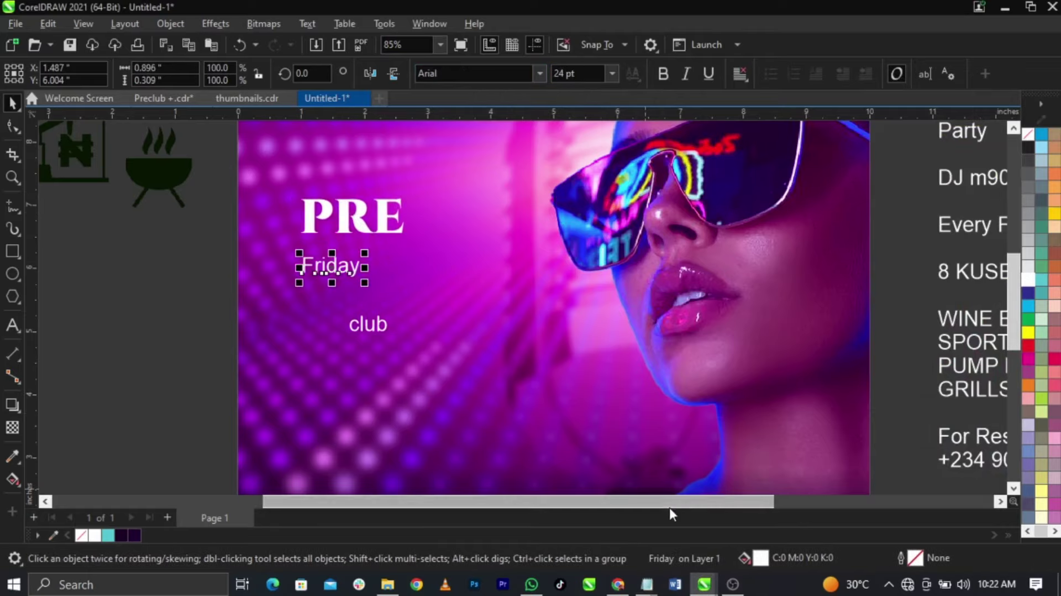
mouse_move(646, 581)
left_click(605, 514)
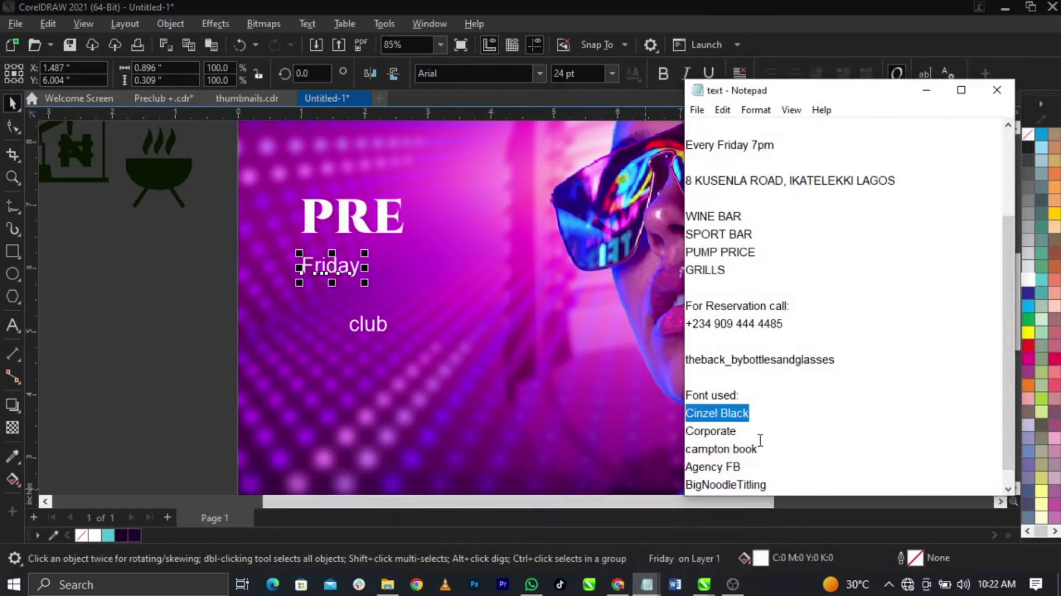
double_click(690, 435)
key("ctrl+c")
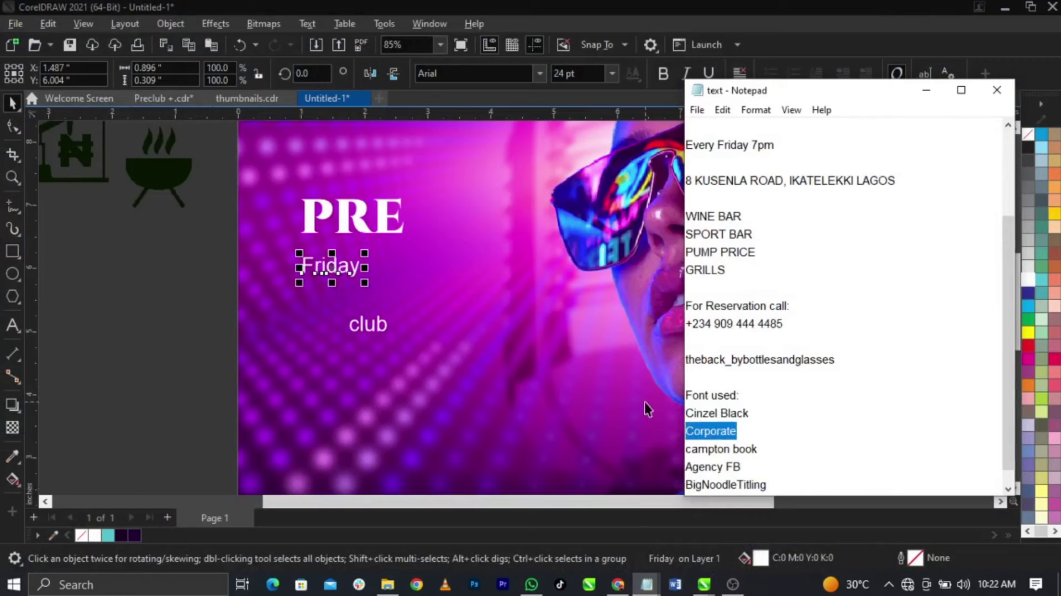
left_click(449, 98)
left_click(454, 74)
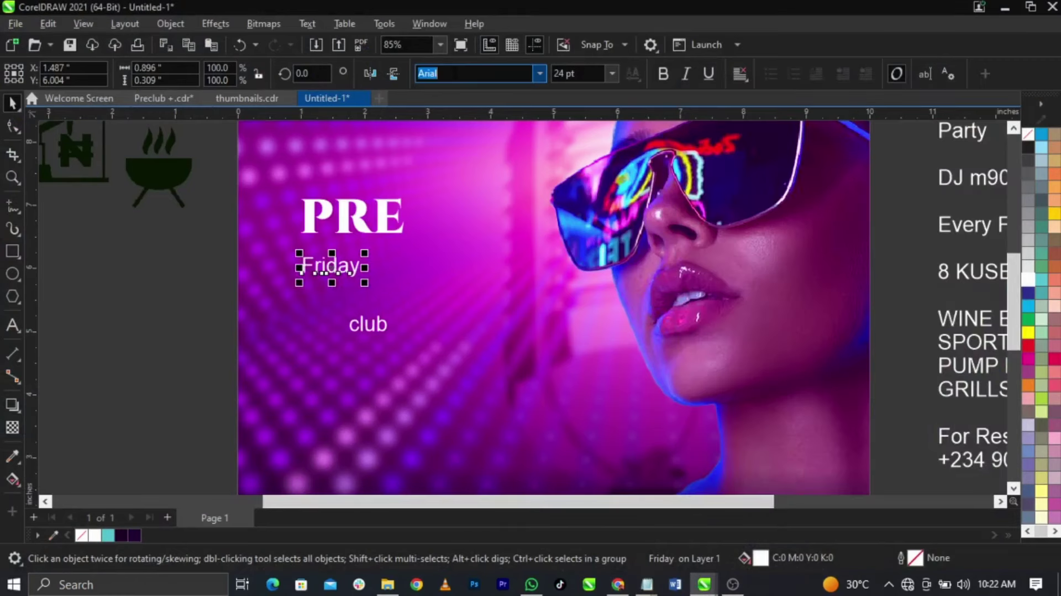
key("ctrl+v")
key("Return")
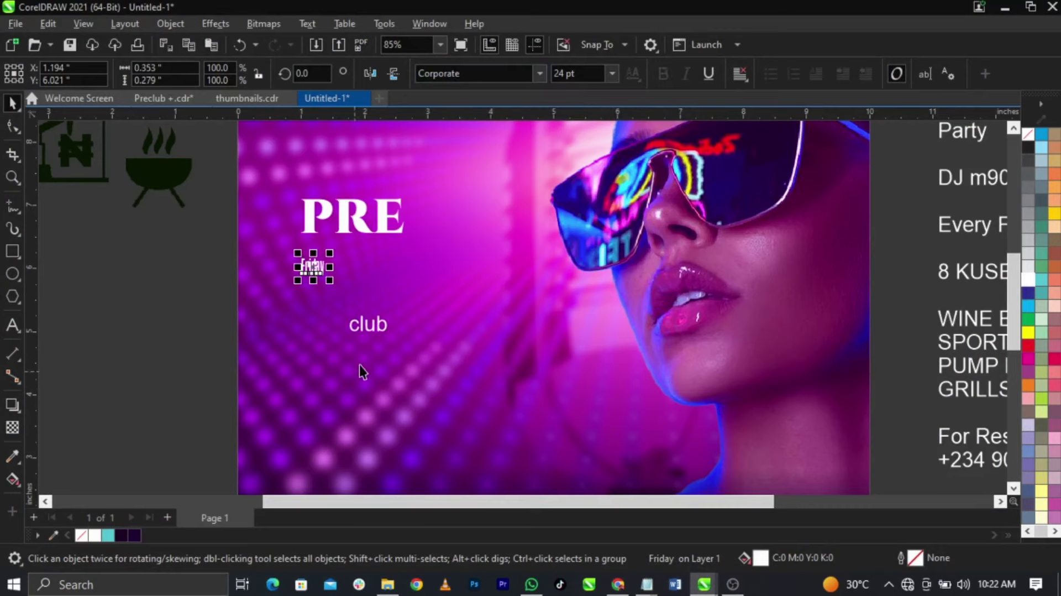
left_click_drag(367, 338, 367, 421)
left_click_drag(314, 266, 479, 432)
left_click_drag(381, 426, 366, 272)
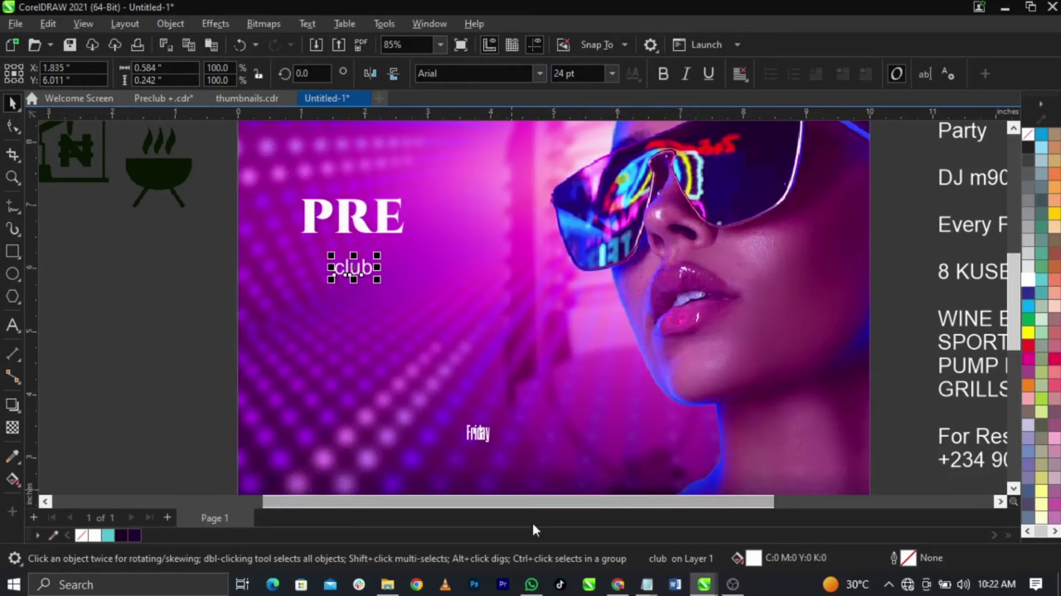
Apply the Corporate font to the club text
left_click(657, 561)
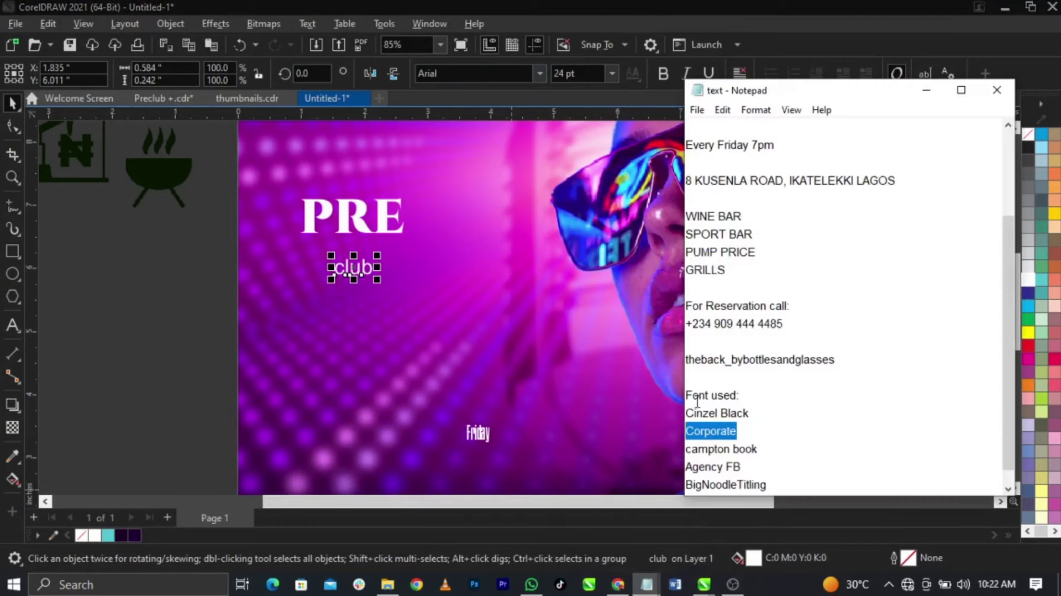
left_click(361, 287)
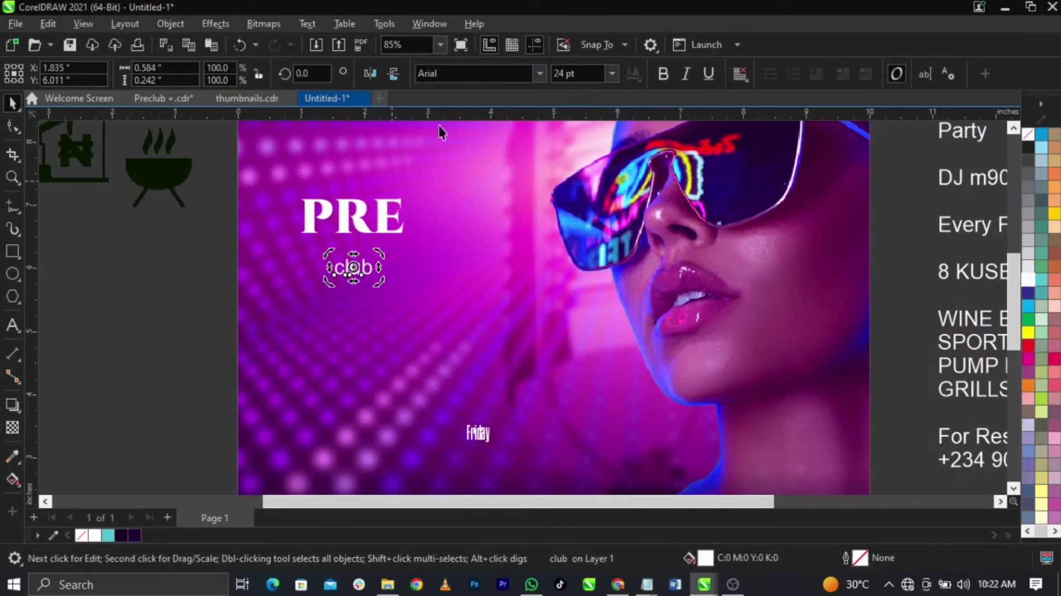
left_click(449, 74)
key("ctrl+v")
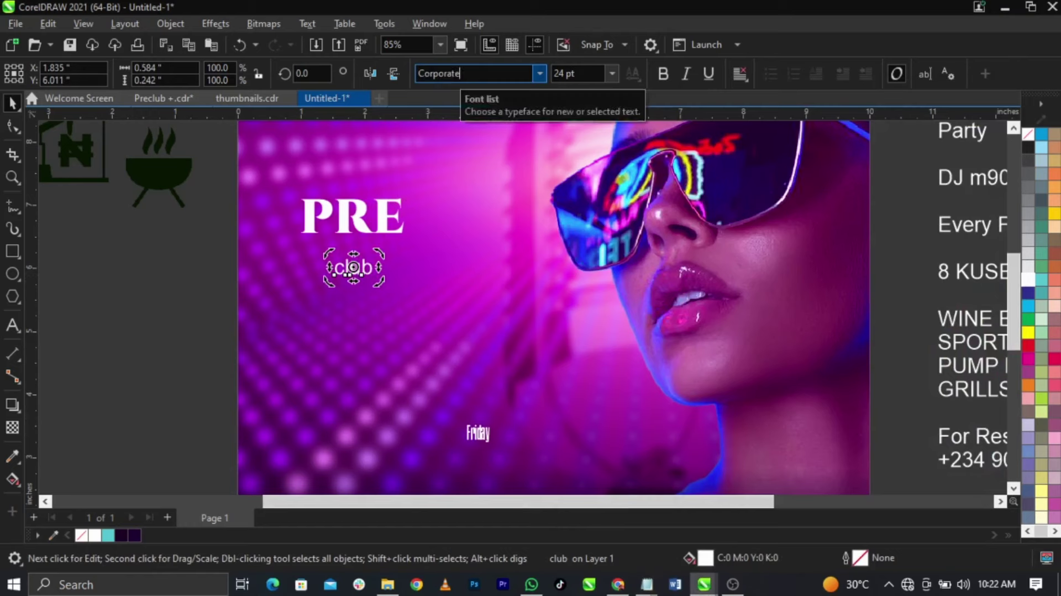
key("Return")
left_click(348, 269)
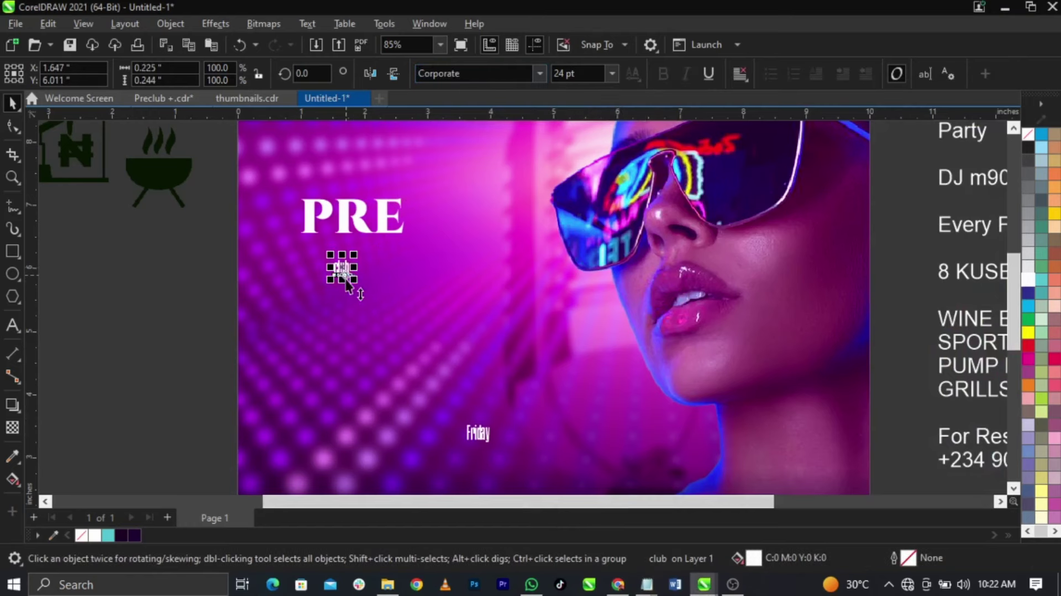
Enlarge club beneath PRE, change it to uppercase CLUB, and scale it to about 261 pt
left_click_drag(354, 284, 403, 344)
double_click(402, 344)
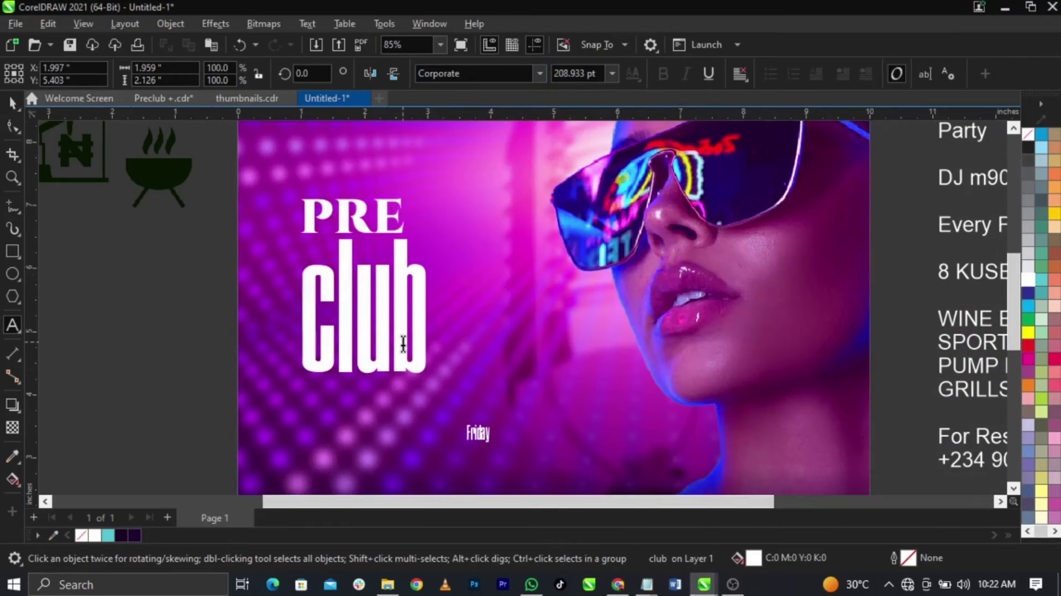
double_click(404, 343)
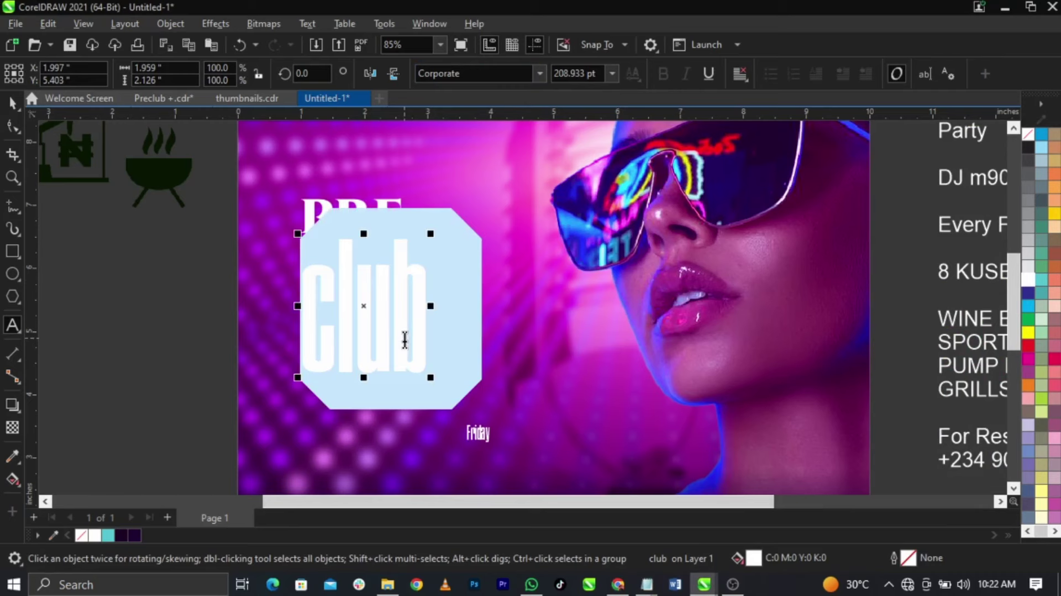
key("shift+F3")
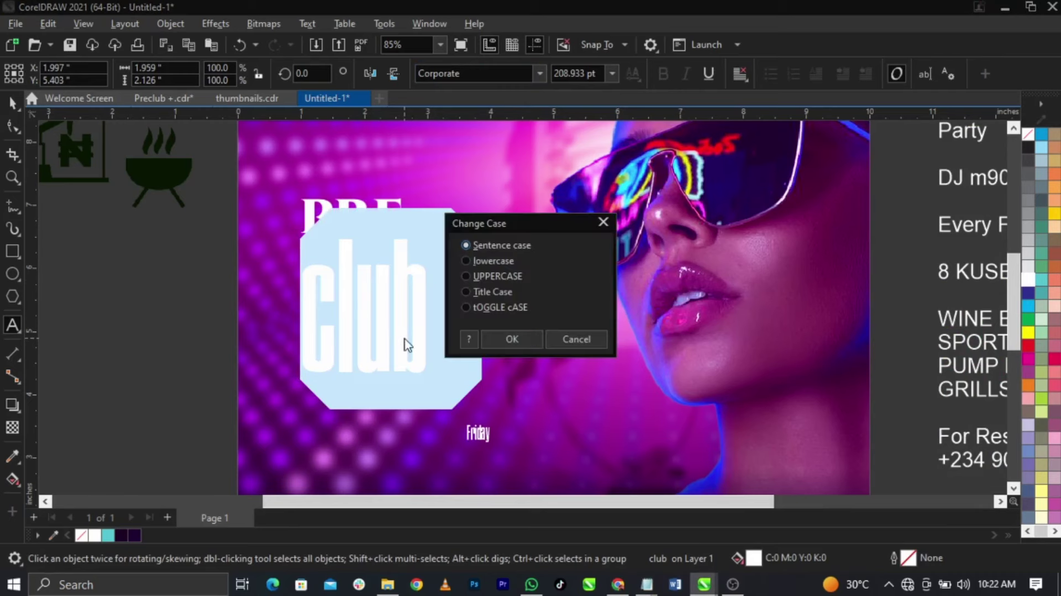
key("Return")
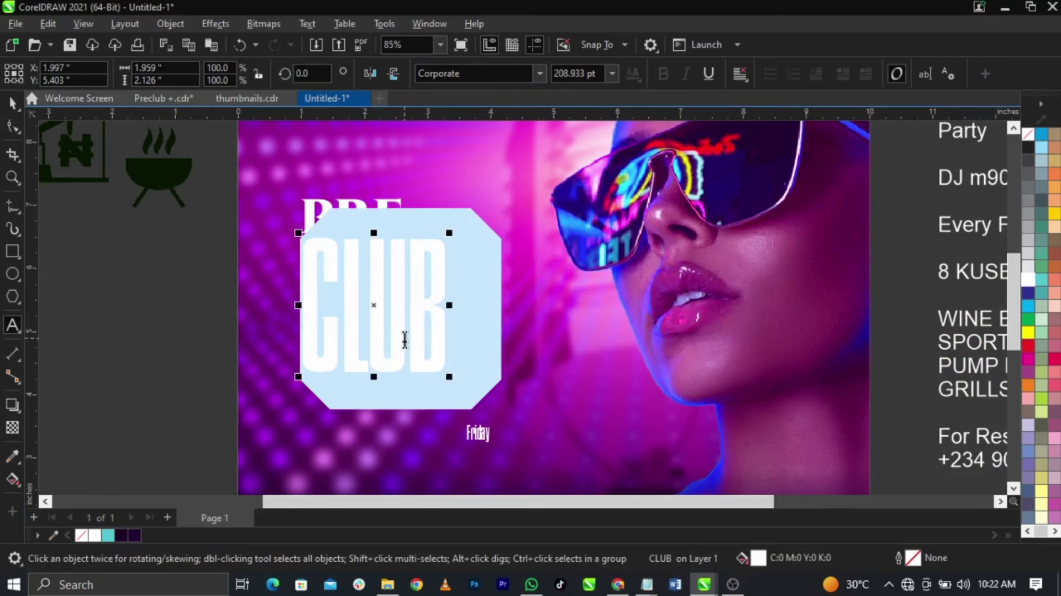
key("ctrl+space")
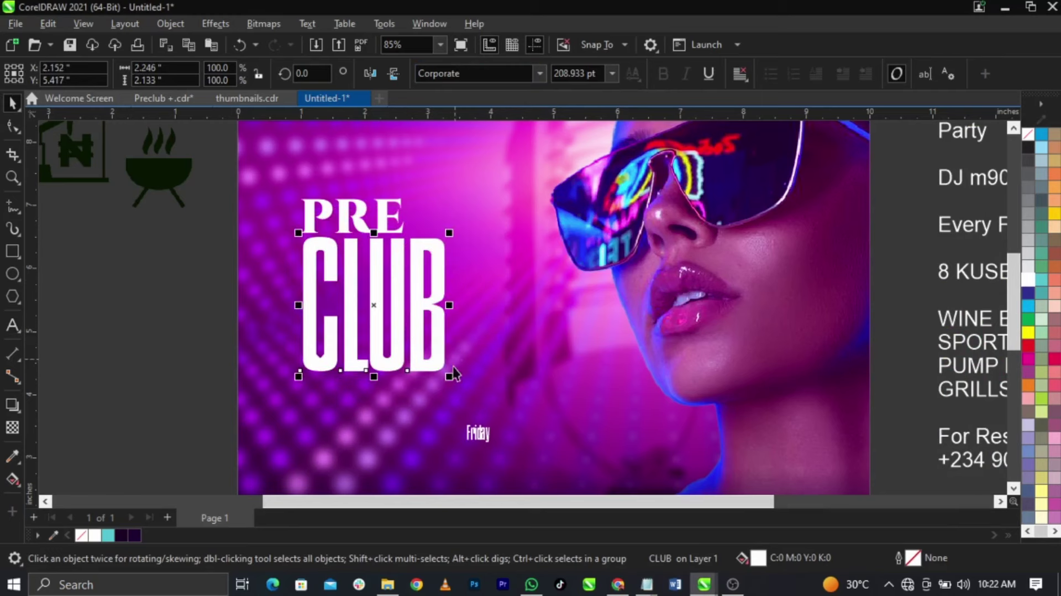
left_click_drag(450, 377, 372, 444)
Make Friday bold uppercase FRIDAY in Campton Book
left_click(481, 440)
type("Campton Book")
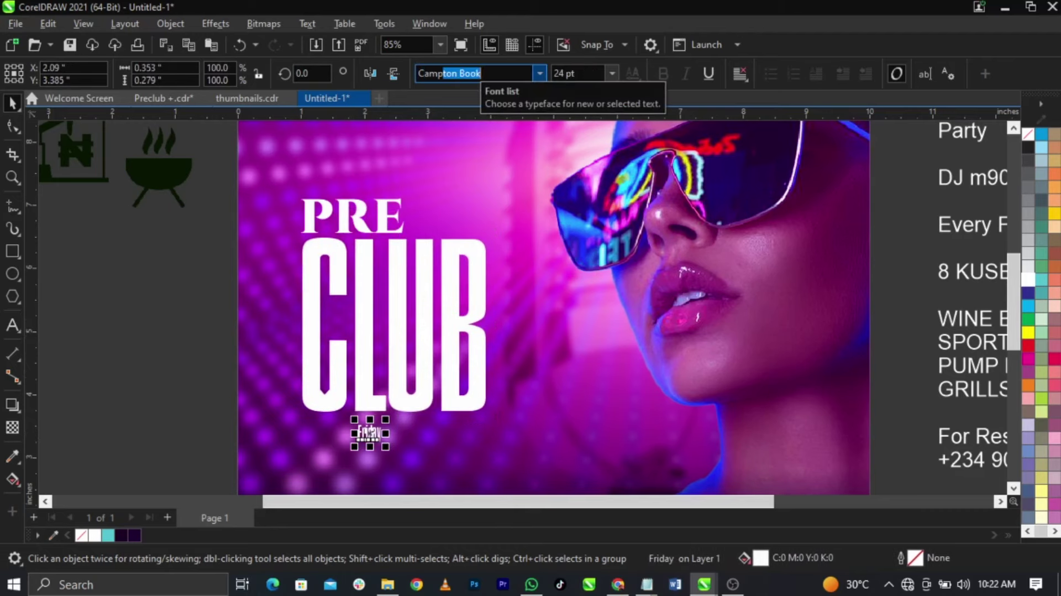
key("Return")
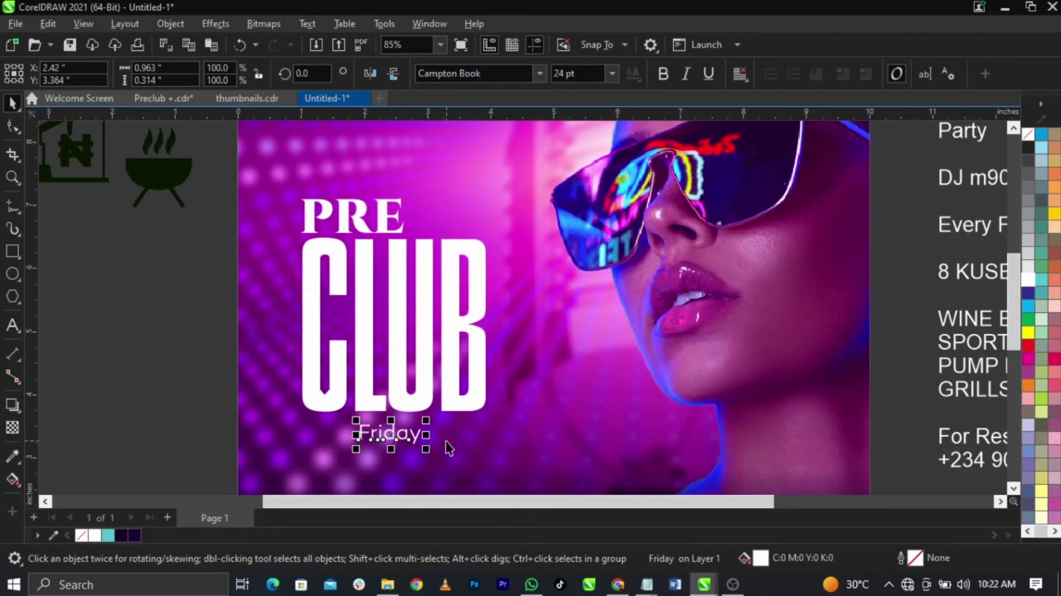
double_click(402, 442)
key("ctrl+a")
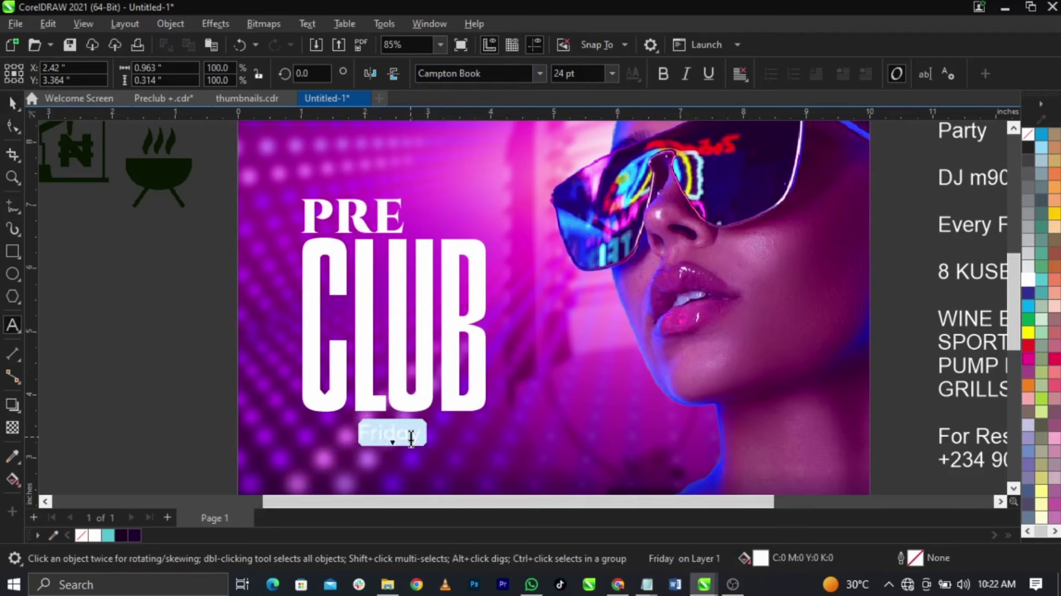
key("shift+F3")
key("Return")
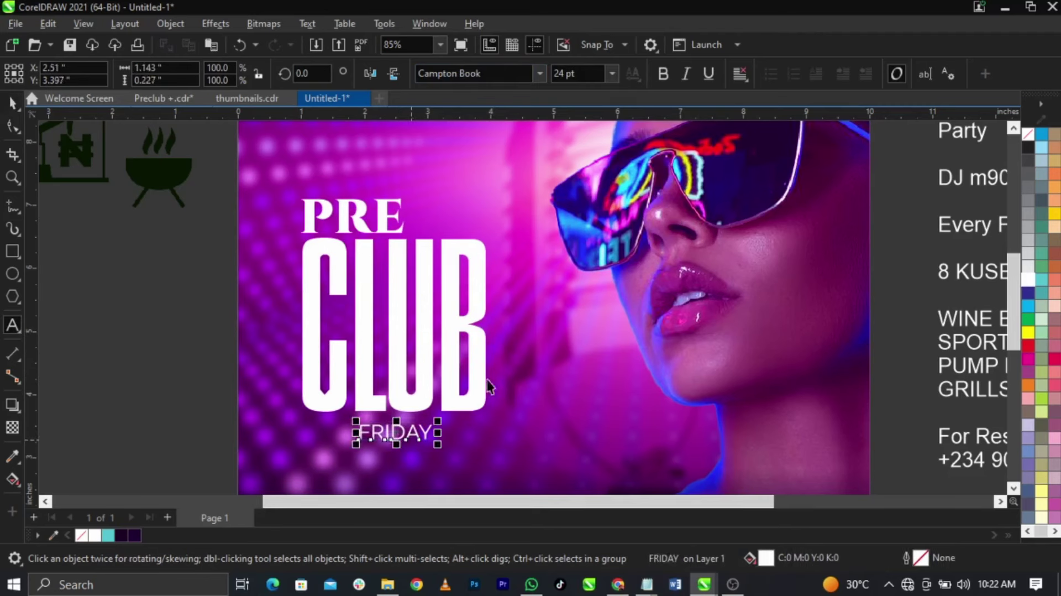
key("ctrl+space")
left_click(663, 73)
Position FRIDAY under CLUB and enlarge it to about 58 pt, matching CLUB's width
scroll(369, 422, "up", 2)
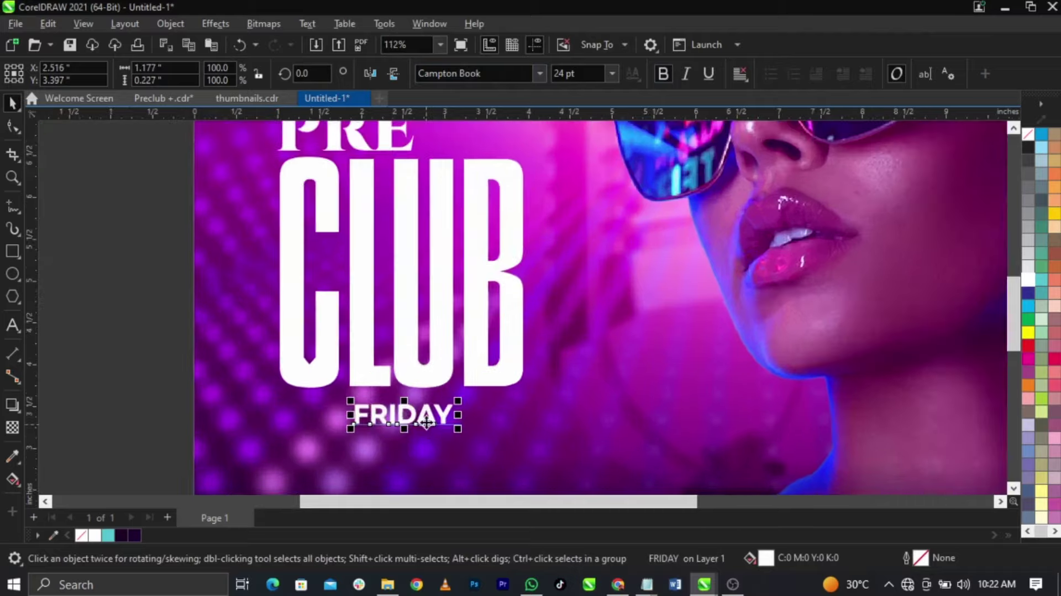
left_click_drag(369, 423, 308, 416)
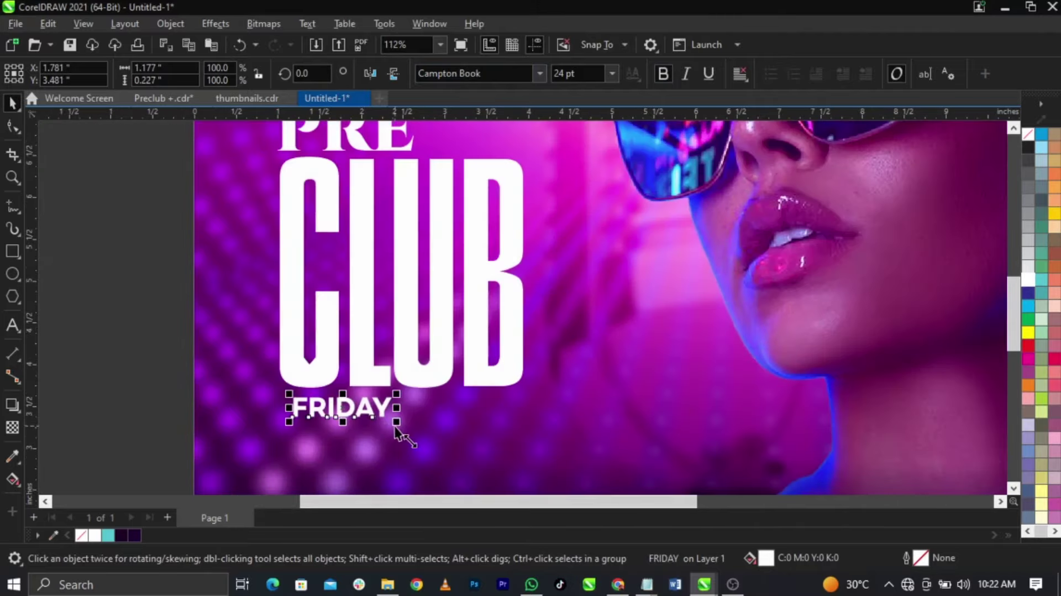
left_click_drag(456, 452, 535, 485)
scroll(315, 429, "up", 1)
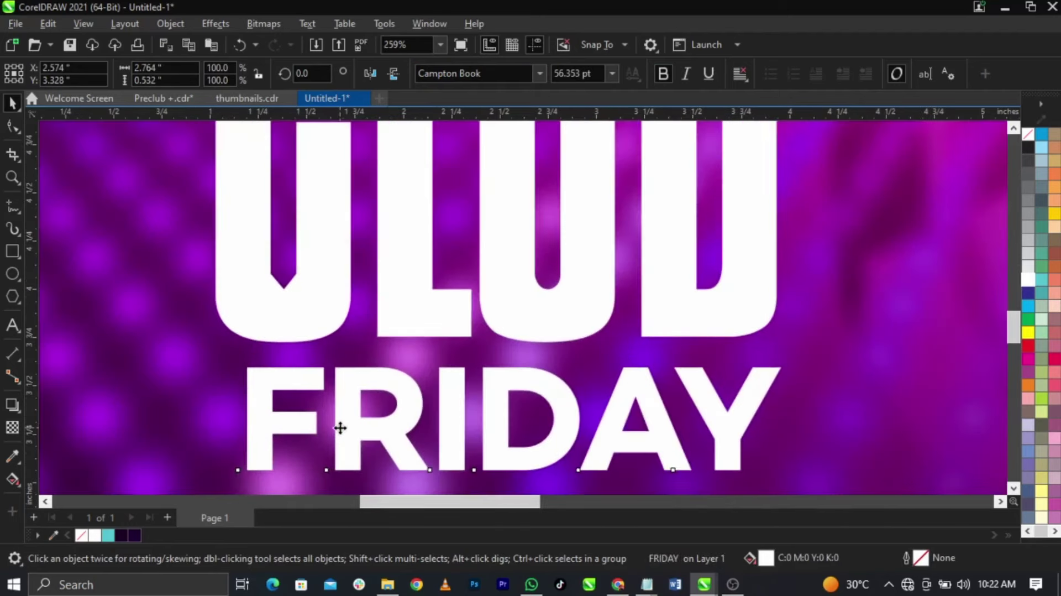
left_click_drag(343, 426, 332, 428)
scroll(331, 428, "up", 2)
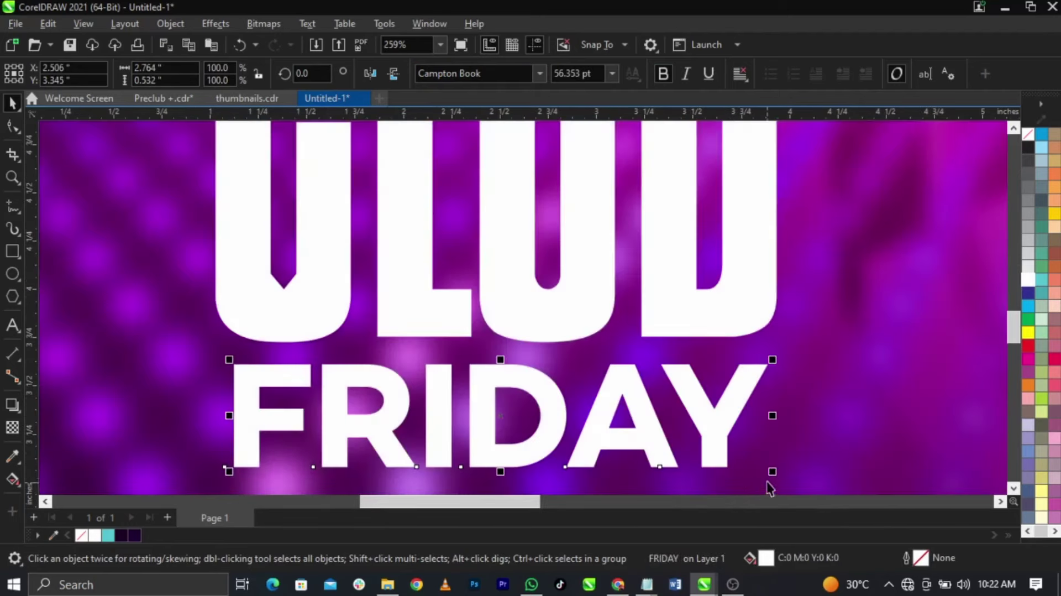
left_click_drag(774, 472, 788, 490)
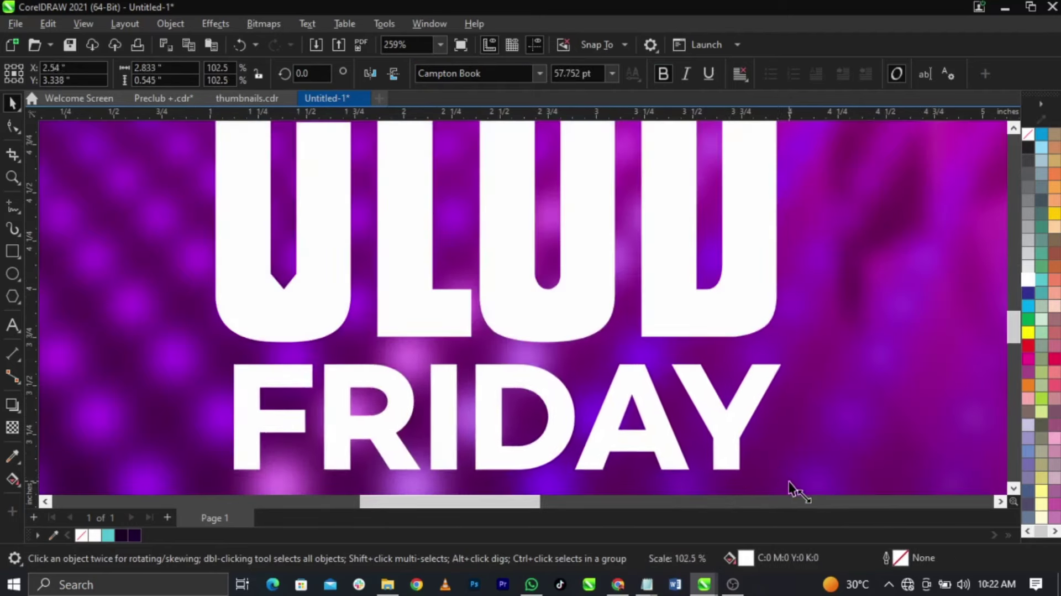
Convert FRIDAY to curves and draw a rectangle across the R's inner counter
right_click(734, 452)
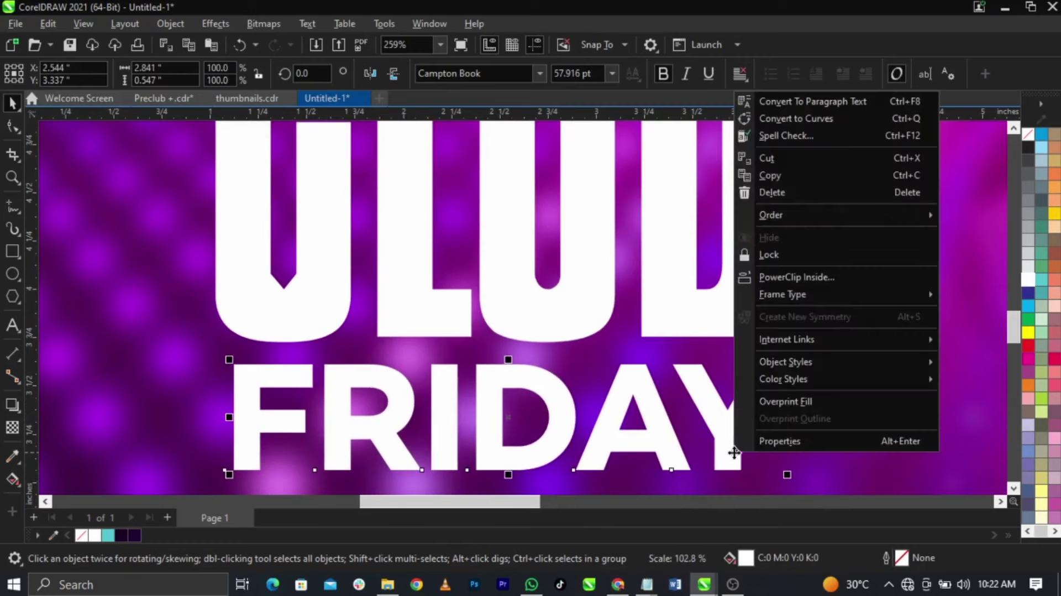
left_click(778, 118)
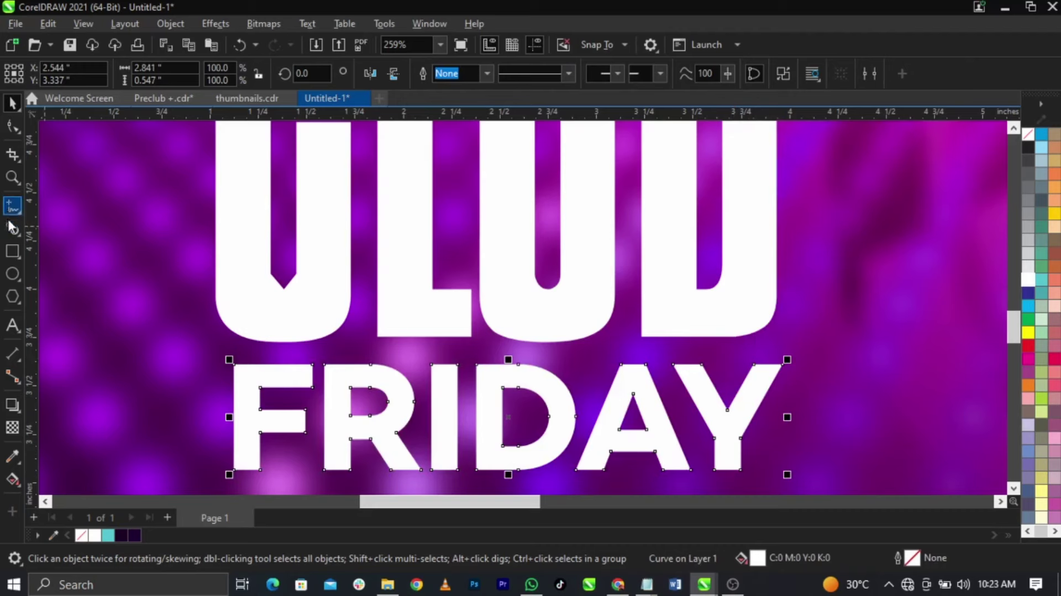
left_click(9, 255)
scroll(307, 426, "up", 5)
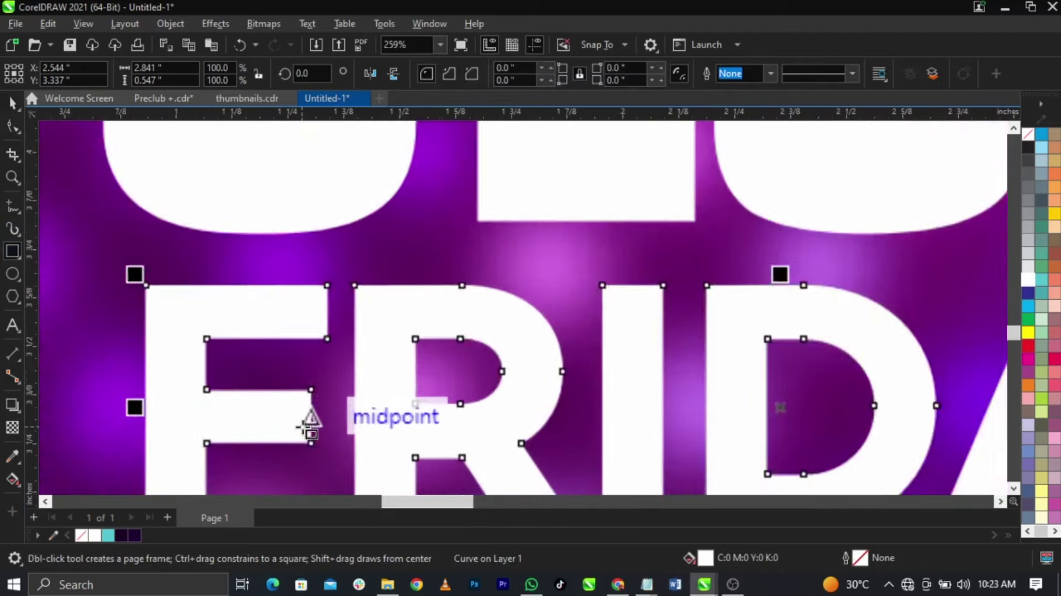
left_click_drag(568, 214, 350, 366)
key("space")
Give the rectangle a cyan outline and trim the R's counter shape with it
right_click(1042, 289)
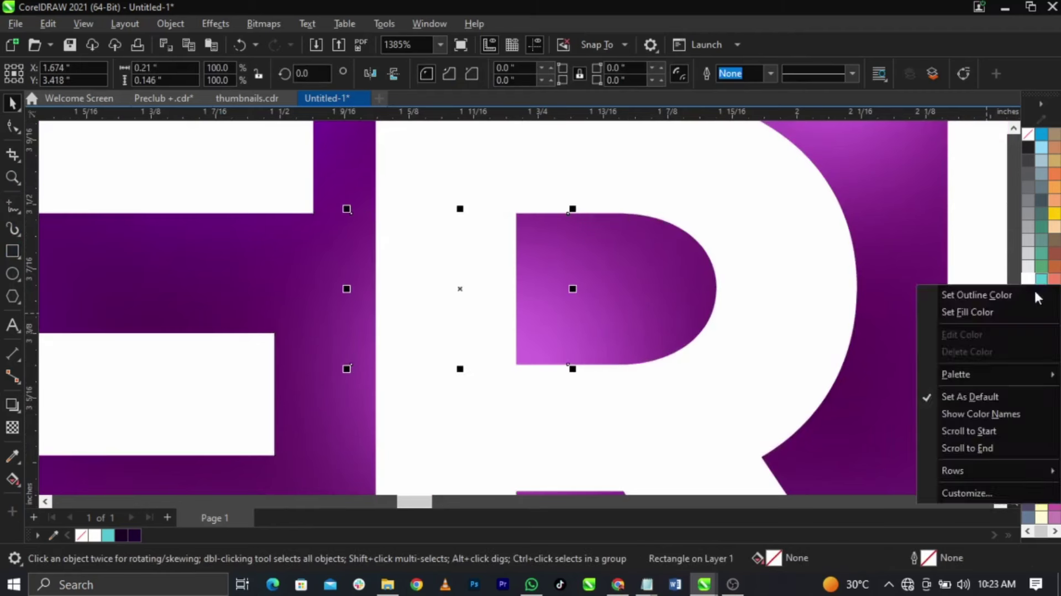
left_click(1033, 294)
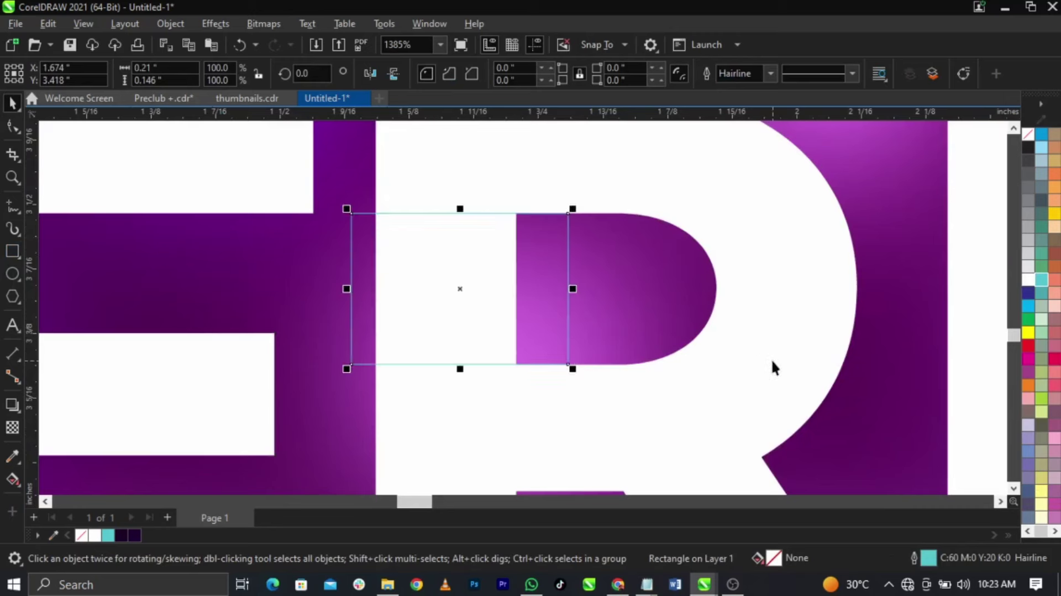
left_click(584, 236, "shift")
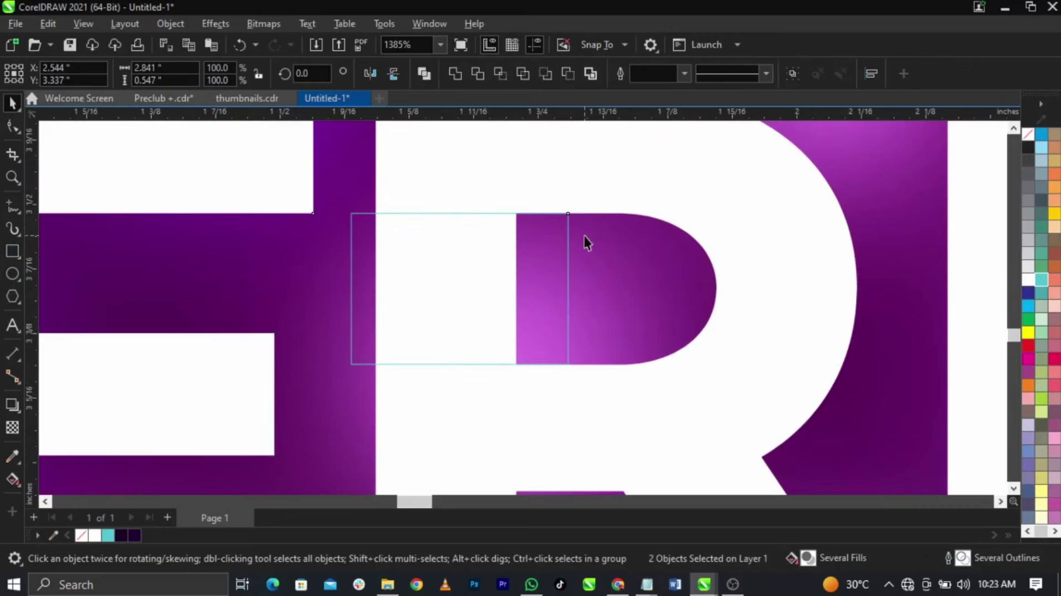
left_click(477, 78)
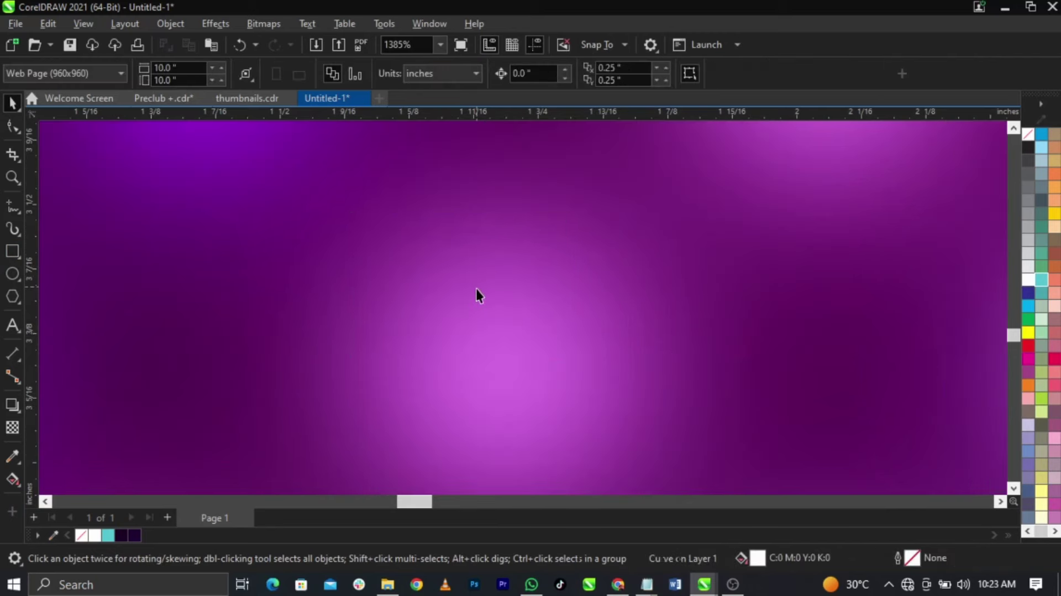
left_click(476, 288)
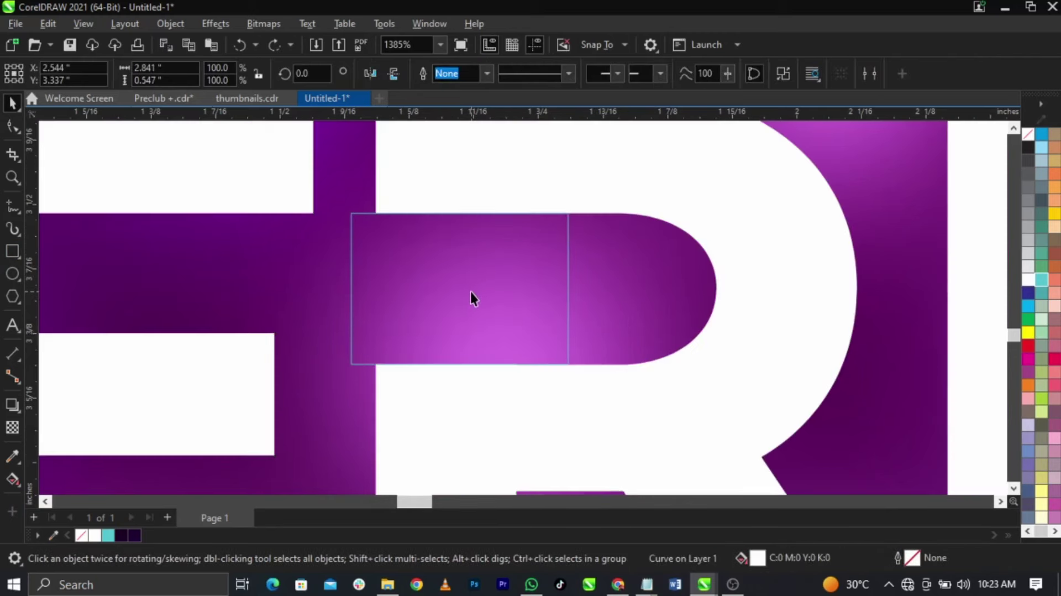
key("Escape")
scroll(469, 296, "down", 3)
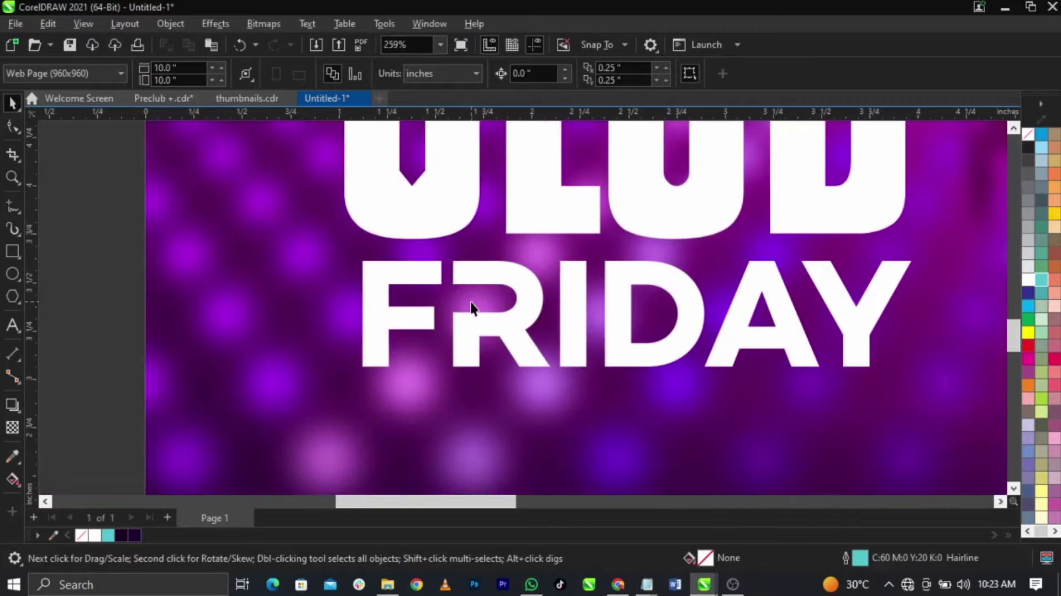
scroll(470, 300, "down", 5)
scroll(516, 327, "up", 2)
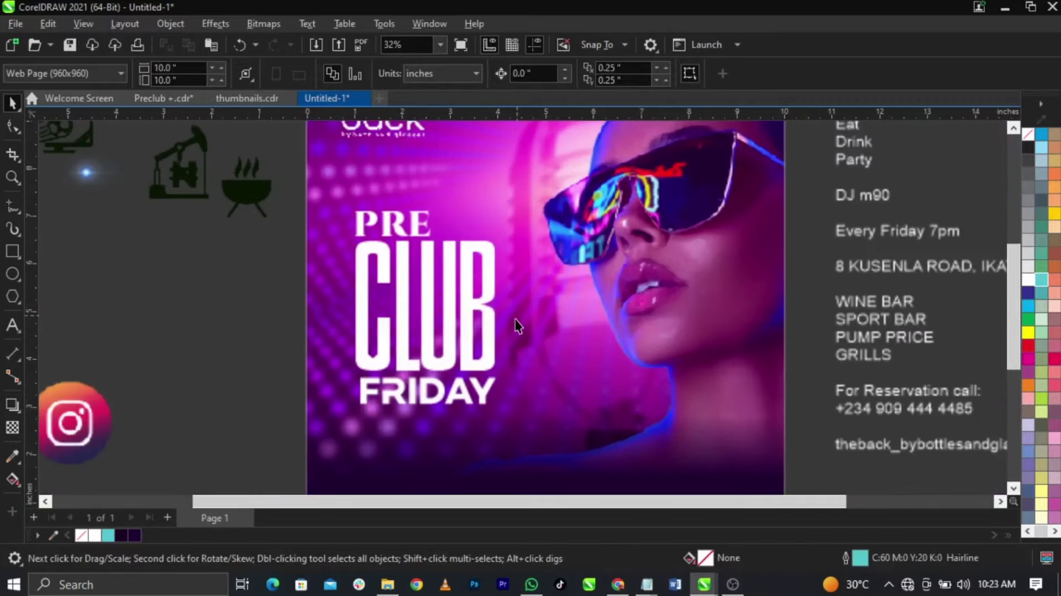
Give CLUB an Overlay blend-mode transparency, after briefly trying Color Dodge
left_click(485, 323)
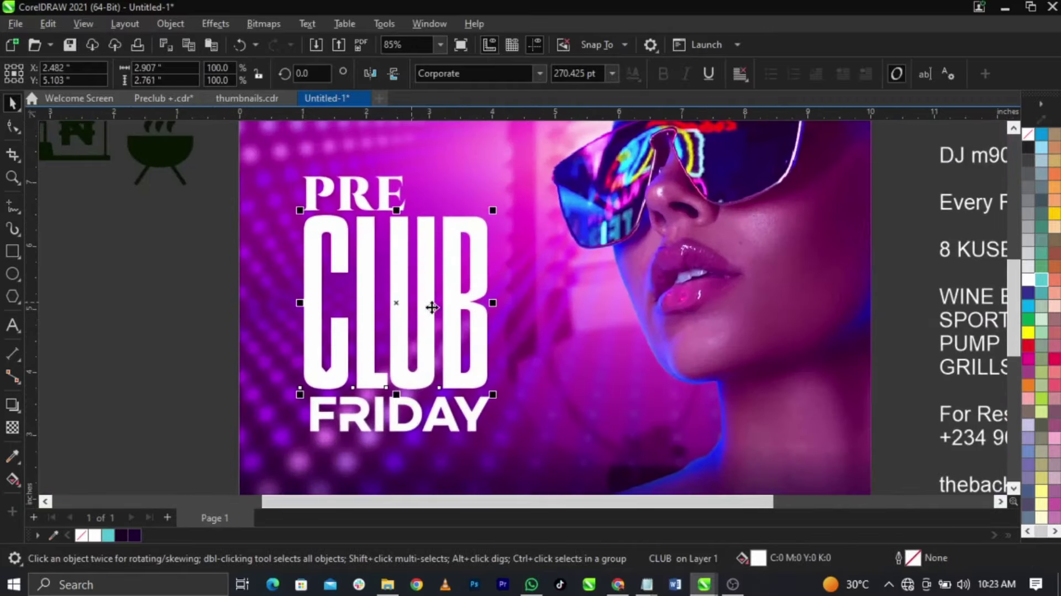
left_click(12, 427)
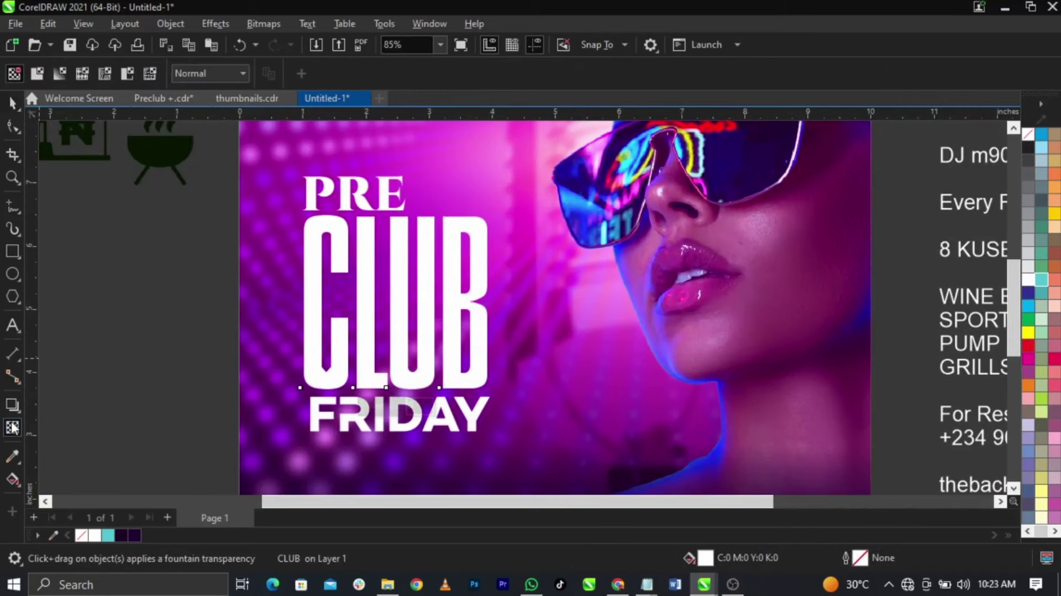
left_click(243, 73)
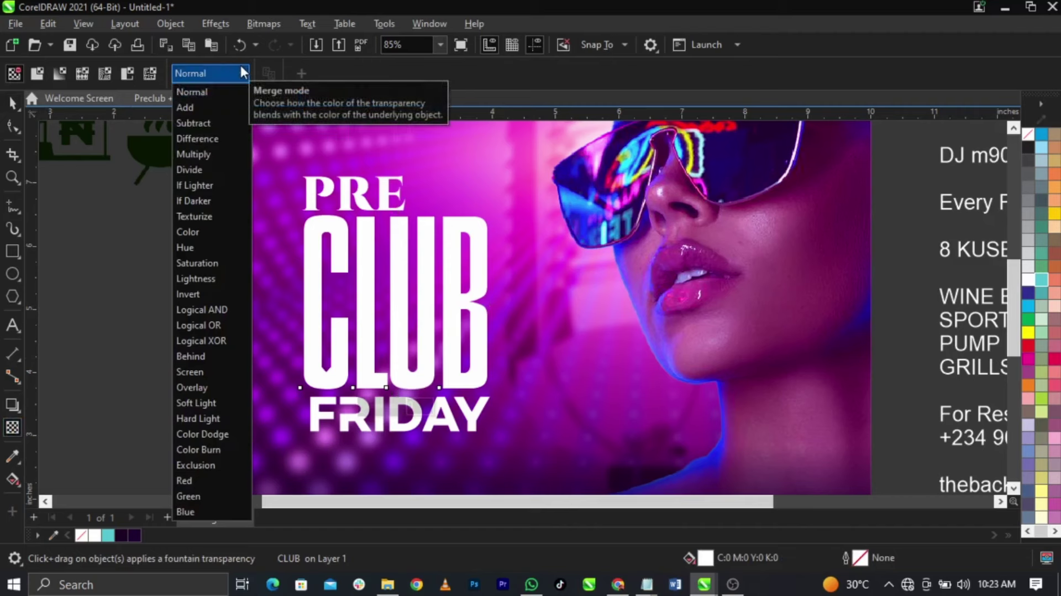
left_click(212, 388)
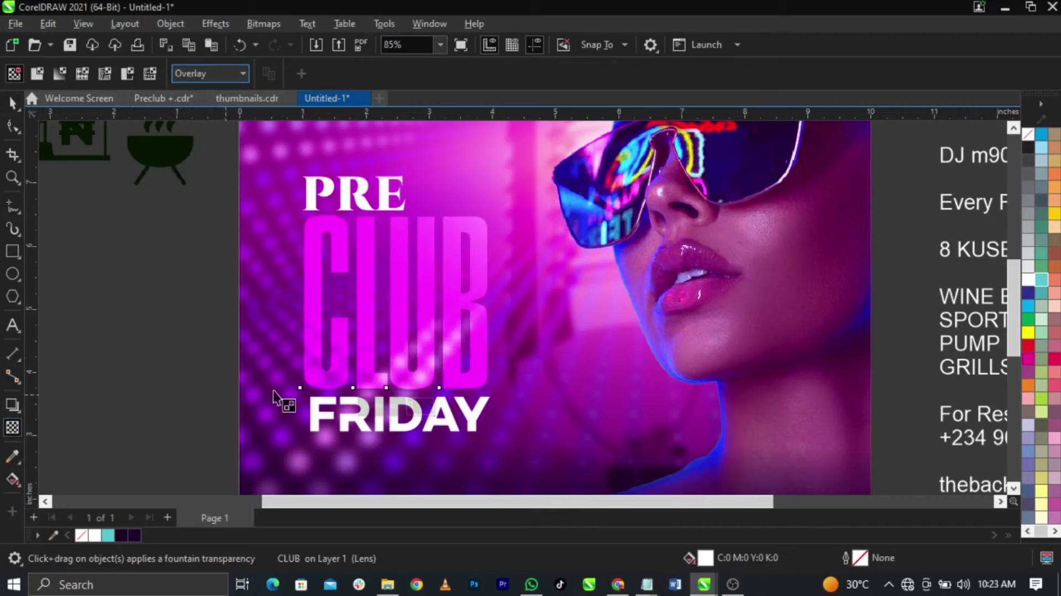
left_click(234, 80)
left_click(236, 433)
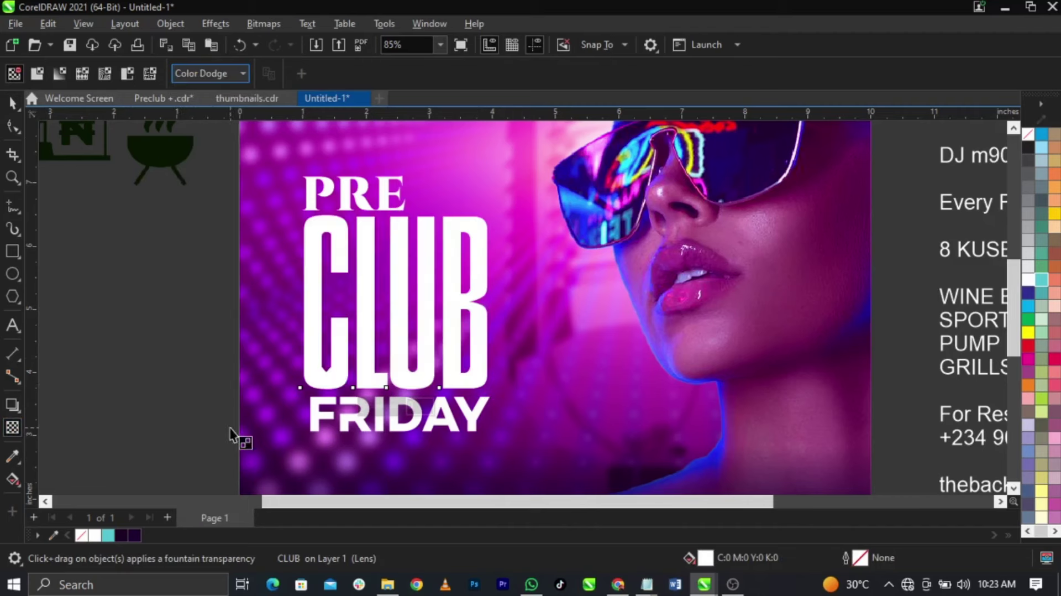
left_click(236, 80)
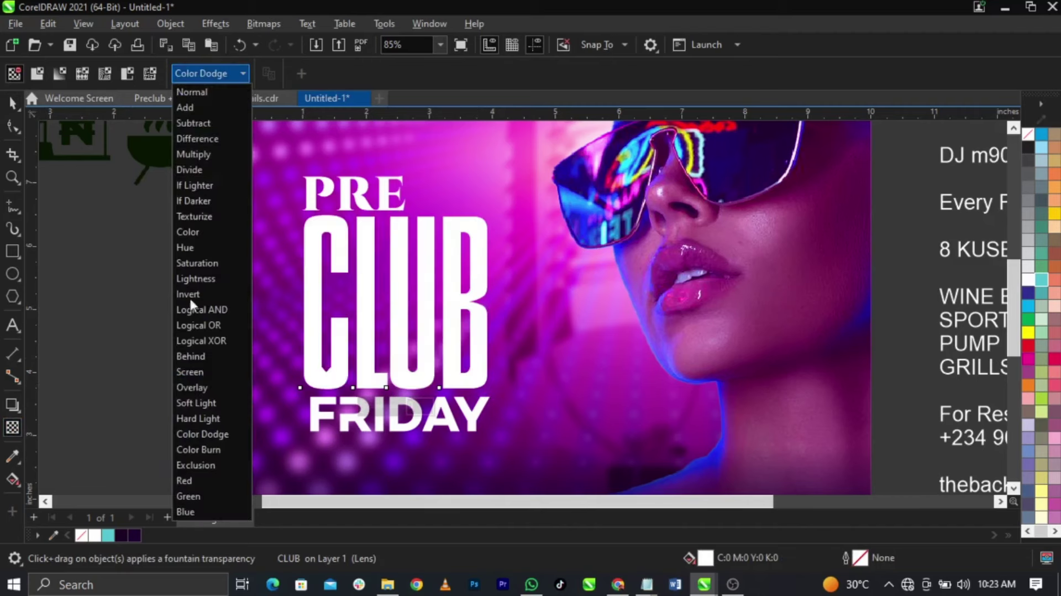
left_click(208, 387)
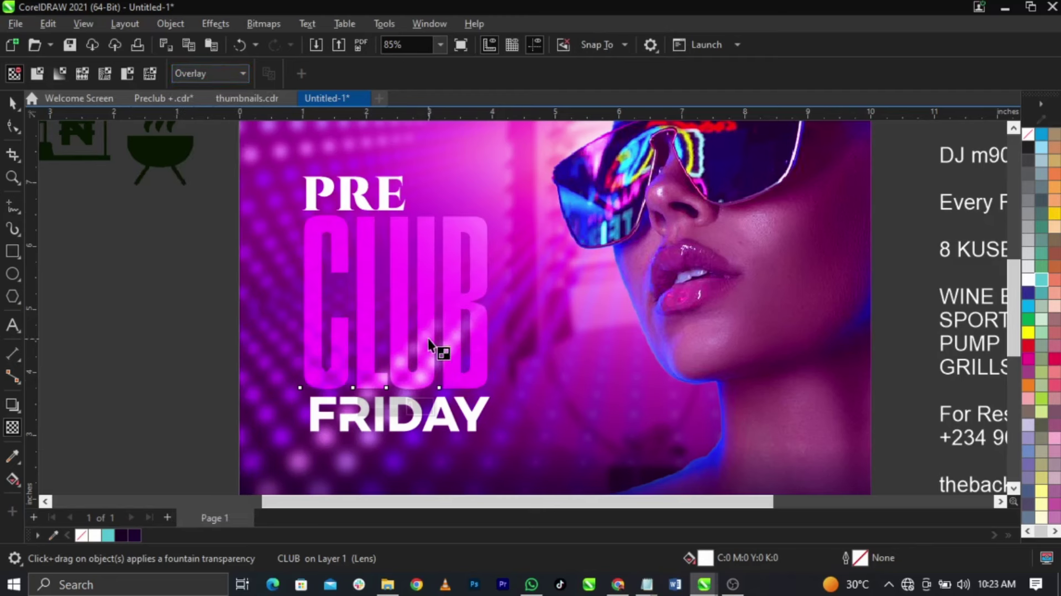
key("space")
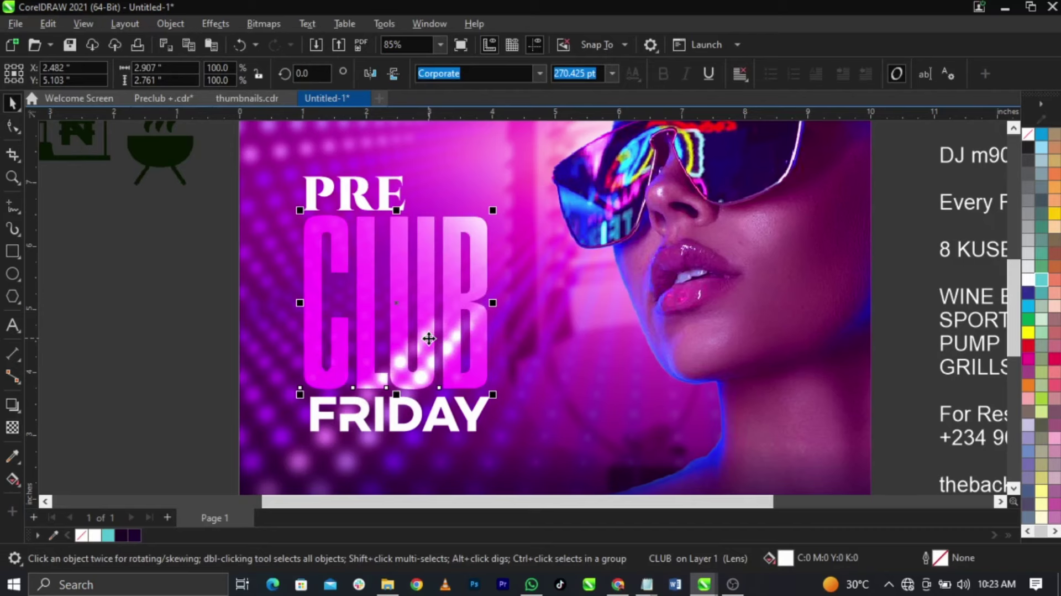
scroll(429, 338, "up", 4)
scroll(476, 361, "down", 4)
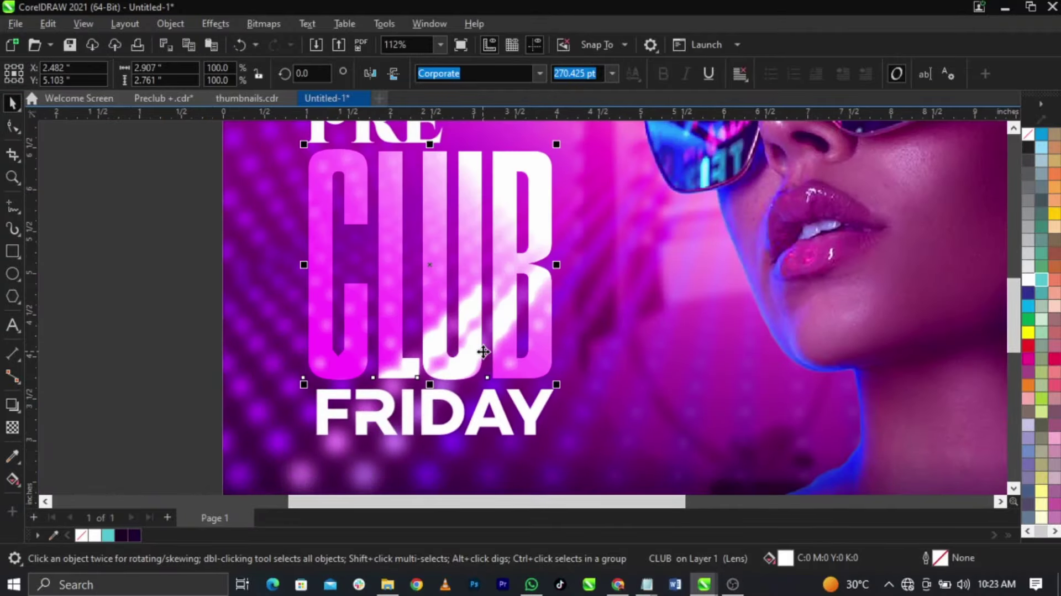
scroll(483, 351, "down", 4)
Enlarge the whole PRE CLUB FRIDAY title slightly
left_click(968, 479)
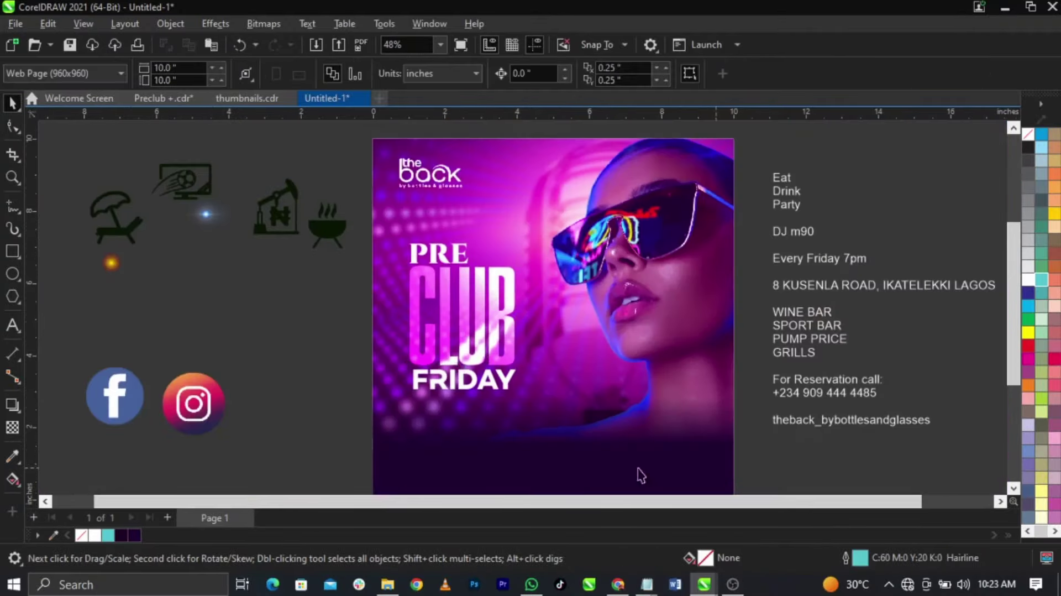
left_click_drag(357, 440, 479, 209)
left_click_drag(401, 244, 391, 228)
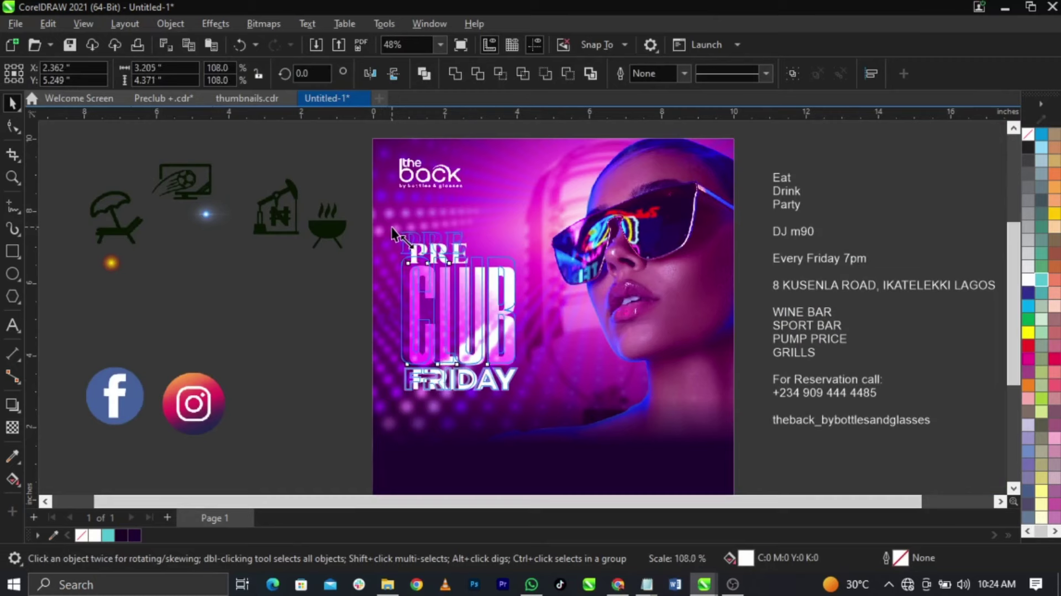
key("Escape")
Cut the Eat Drink Party lines from the details column and paste them onto the poster
double_click(795, 210)
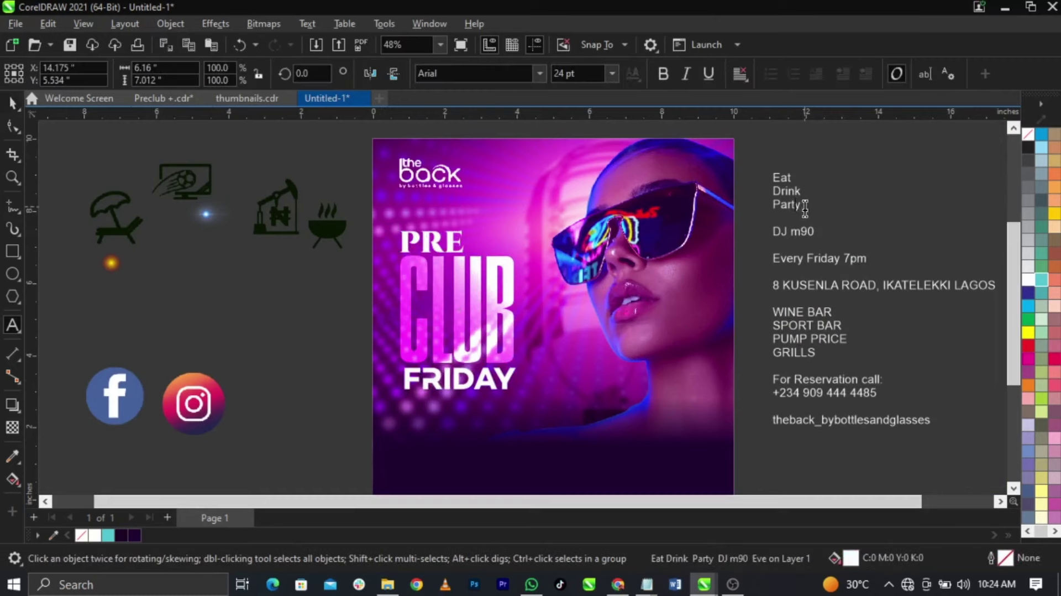
left_click_drag(796, 210, 759, 171)
key("ctrl+x")
left_click(545, 372)
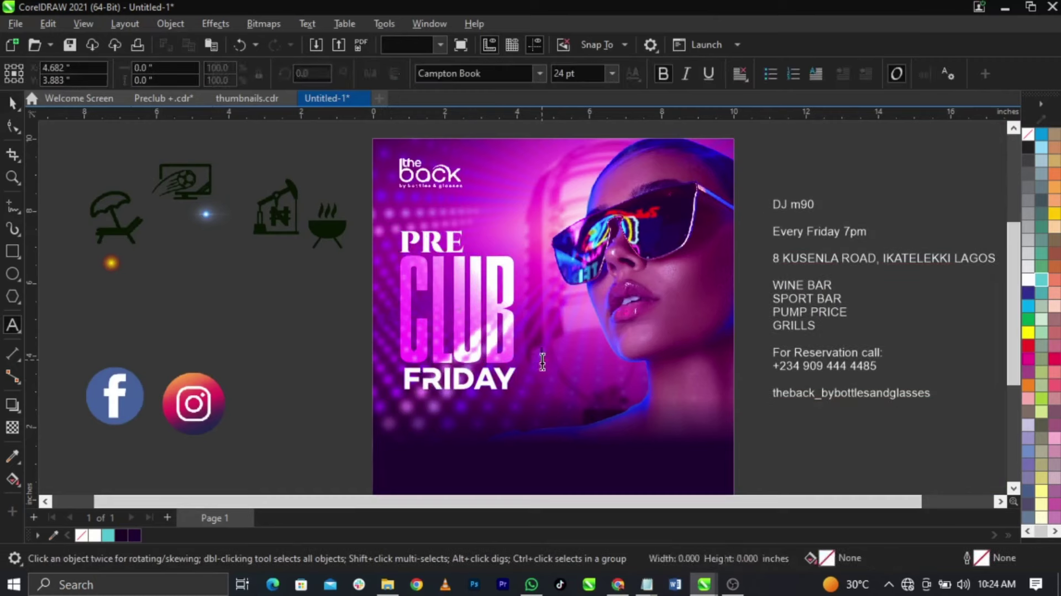
key("ctrl+v")
key("z")
left_click_drag(709, 426, 709, 426)
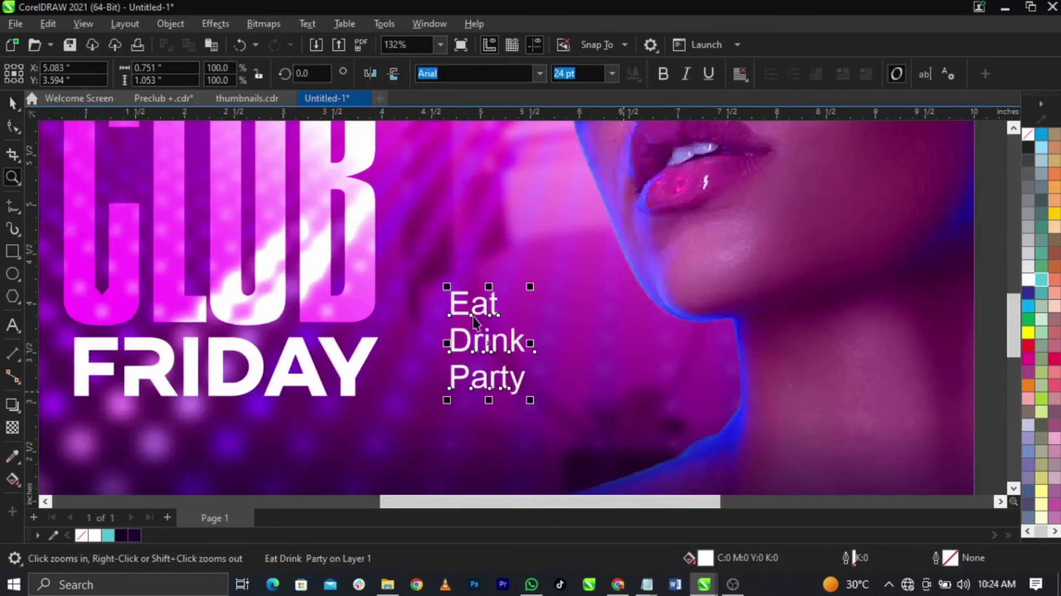
key("space")
Make the Eat Drink Party text bold uppercase in Campton Book
left_click(538, 73)
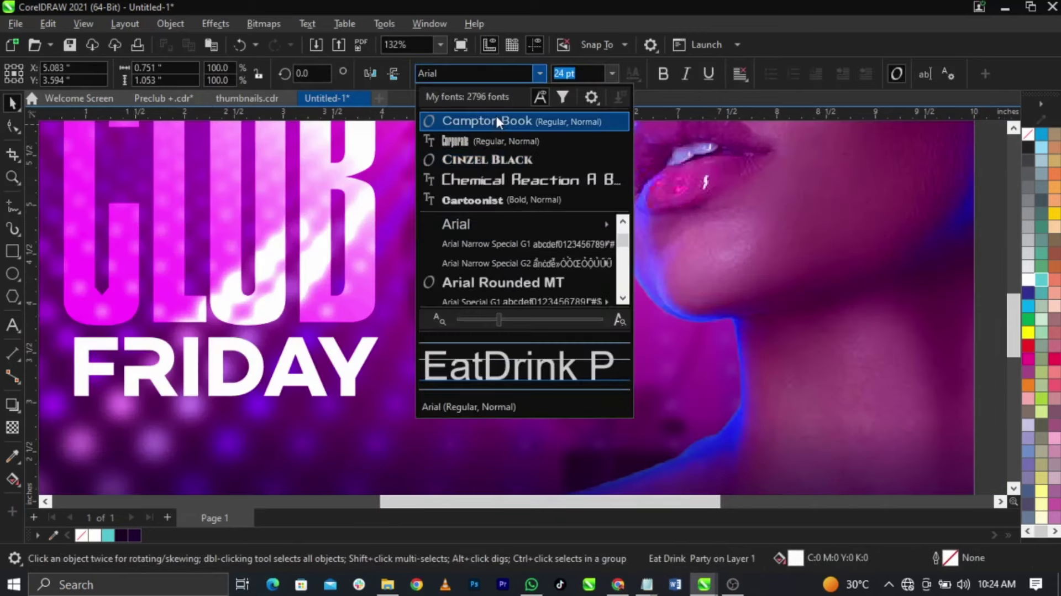
left_click(495, 114)
left_click(663, 74)
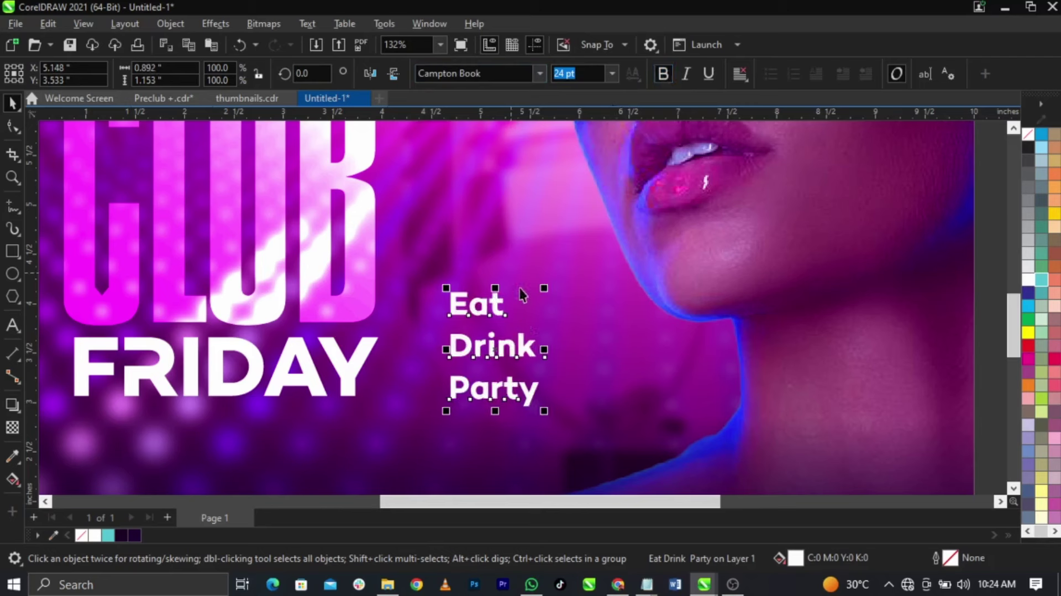
double_click(523, 342)
key("ctrl+a")
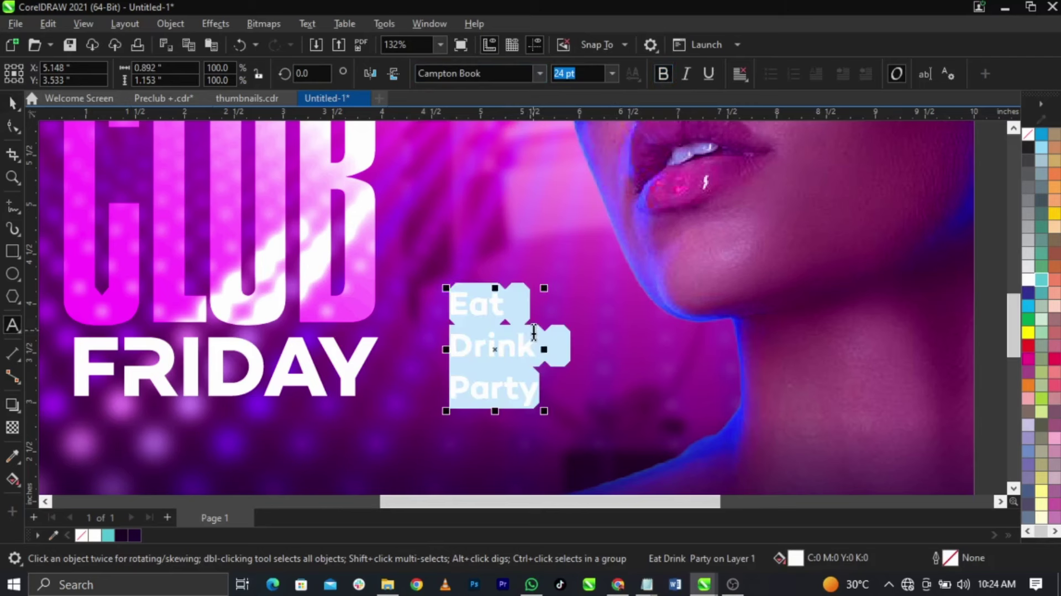
key("shift+F3")
left_click(534, 337)
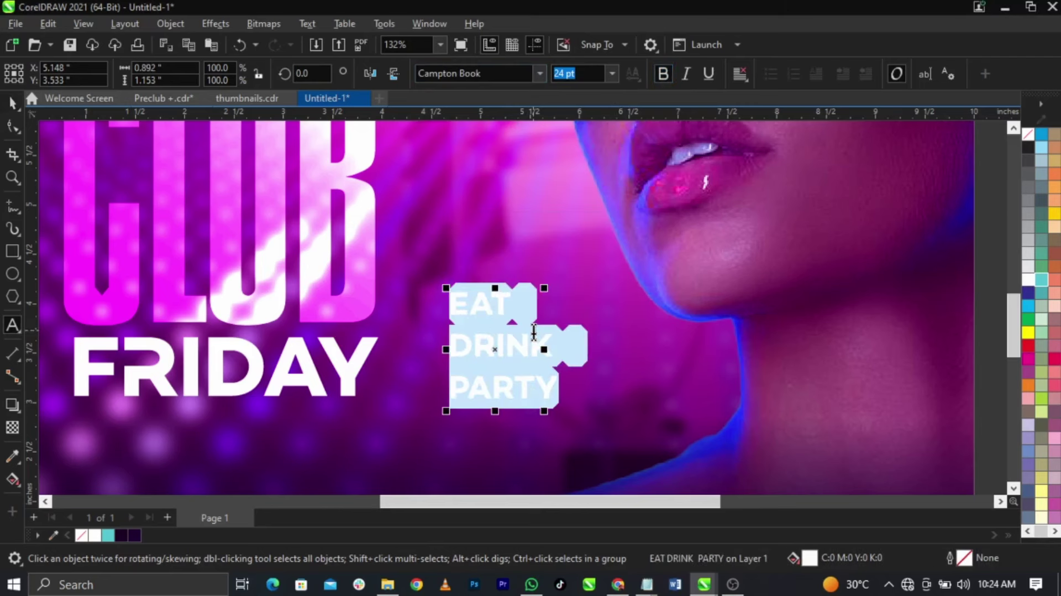
left_click(12, 126)
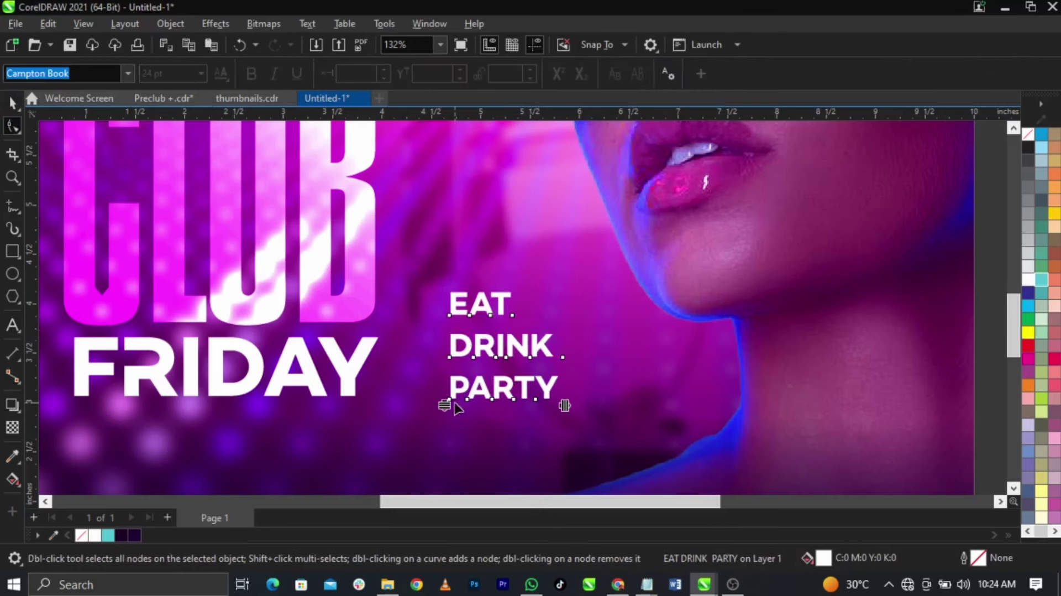
Tighten the EAT DRINK PARTY line spacing and shift the text slightly right
mouse_move(445, 407)
left_mouse_down()
mouse_move(456, 382)
mouse_move(447, 386)
left_mouse_up()
mouse_move(673, 389)
left_mouse_down()
mouse_move(734, 385)
mouse_move(671, 384)
left_mouse_up()
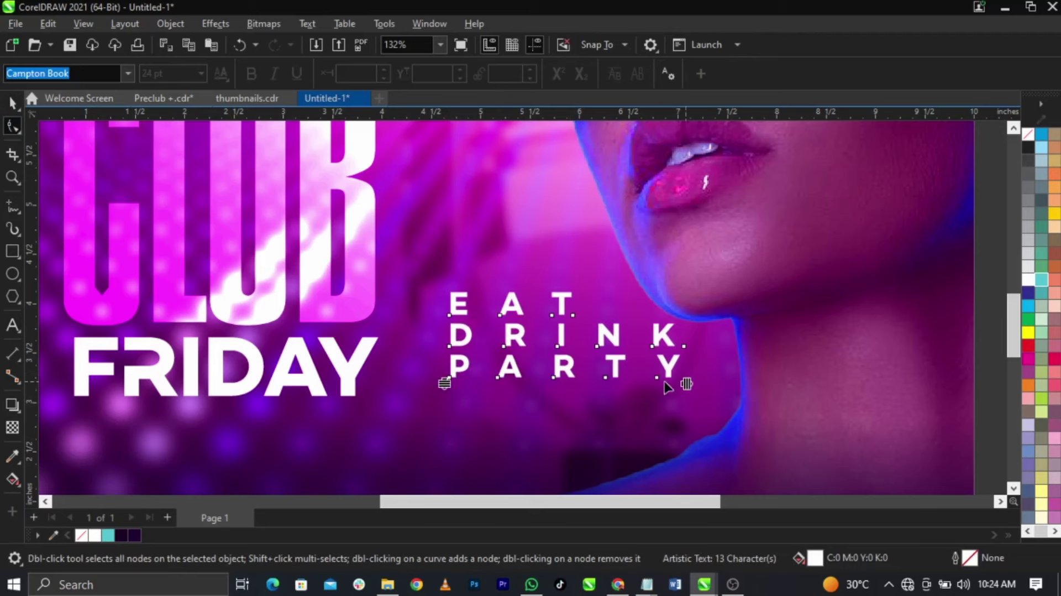
key("ctrl+z")
mouse_move(446, 384)
left_mouse_down()
mouse_move(457, 397)
mouse_move(444, 381)
left_mouse_up()
key("space")
left_click_drag(537, 366, 514, 298)
left_click_drag(511, 298, 526, 299)
Add a horizontal guide aligned with the bottom of the EAT DRINK PARTY lettering
scroll(423, 256, "up", 3)
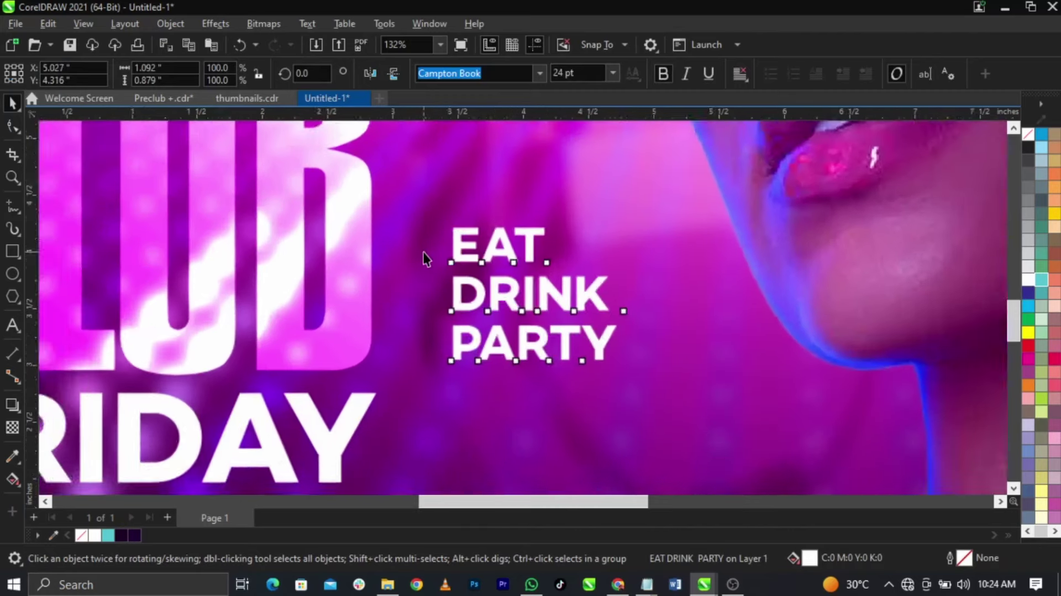
left_click_drag(440, 118, 447, 388)
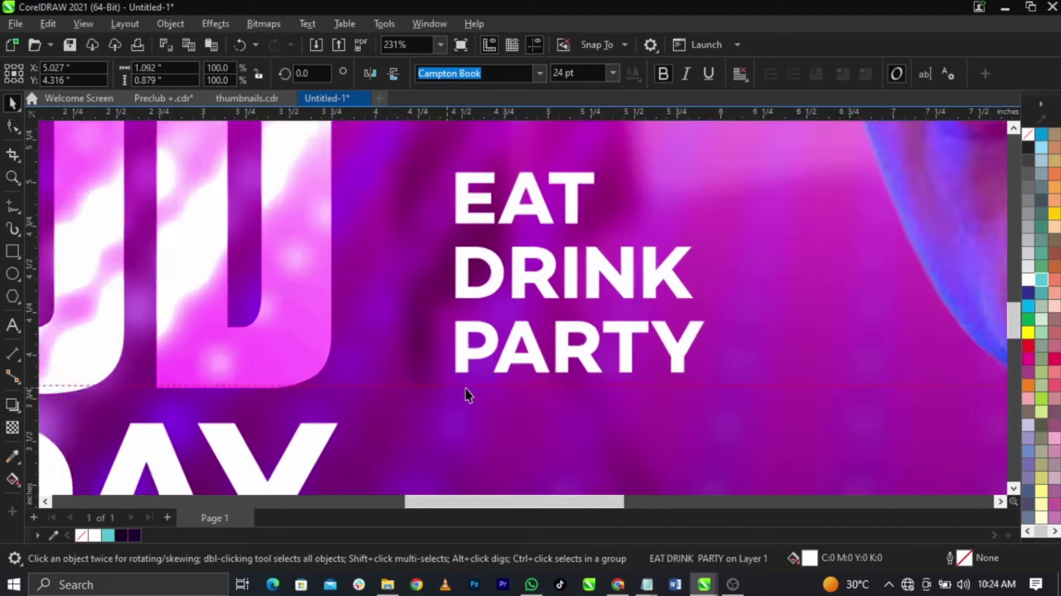
scroll(472, 390, "up", 4)
left_click(512, 346)
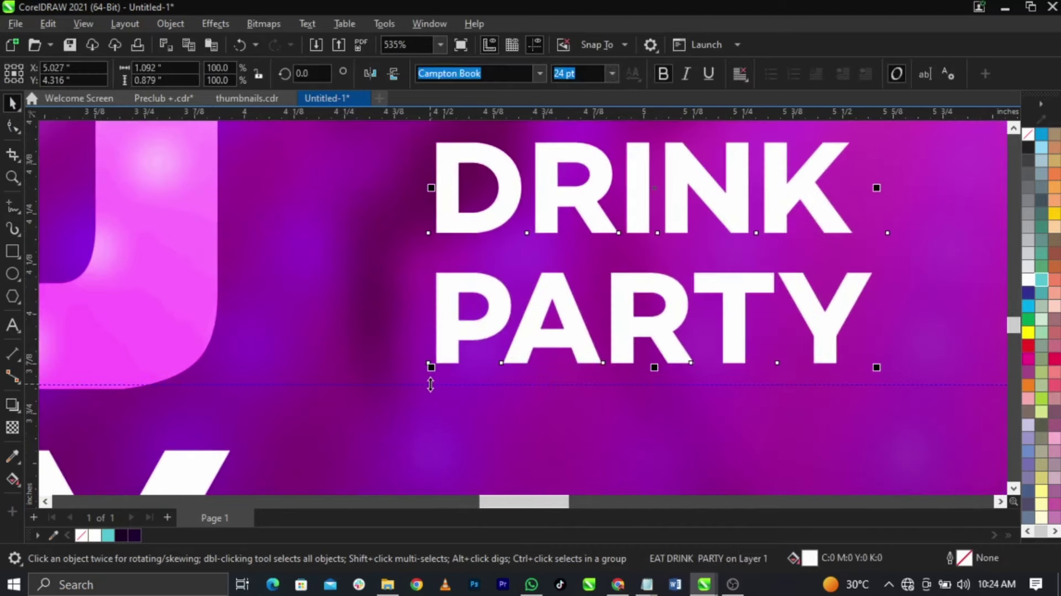
left_click_drag(432, 385, 436, 390)
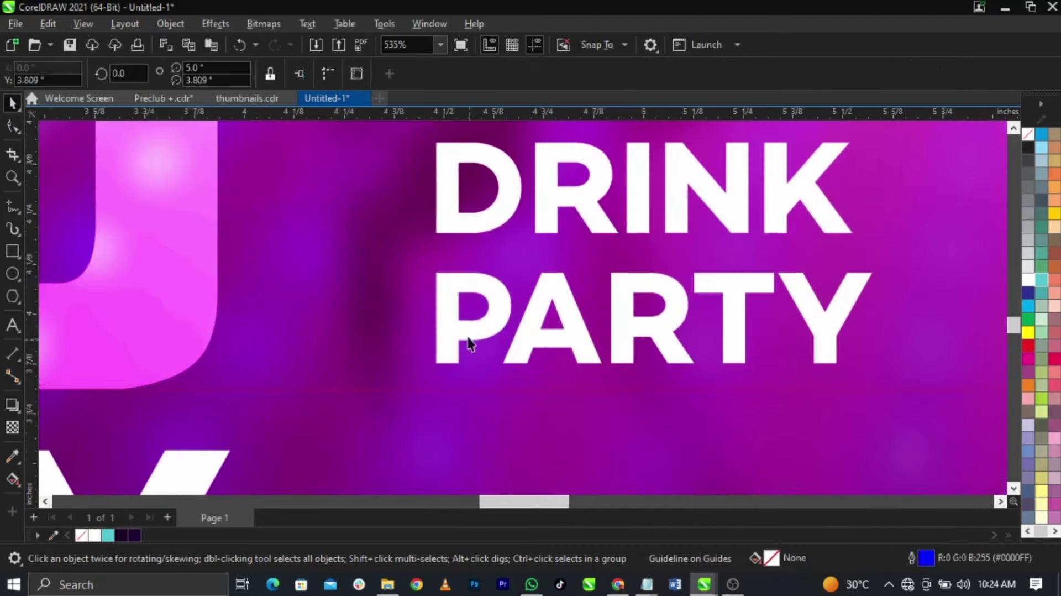
left_click(264, 24)
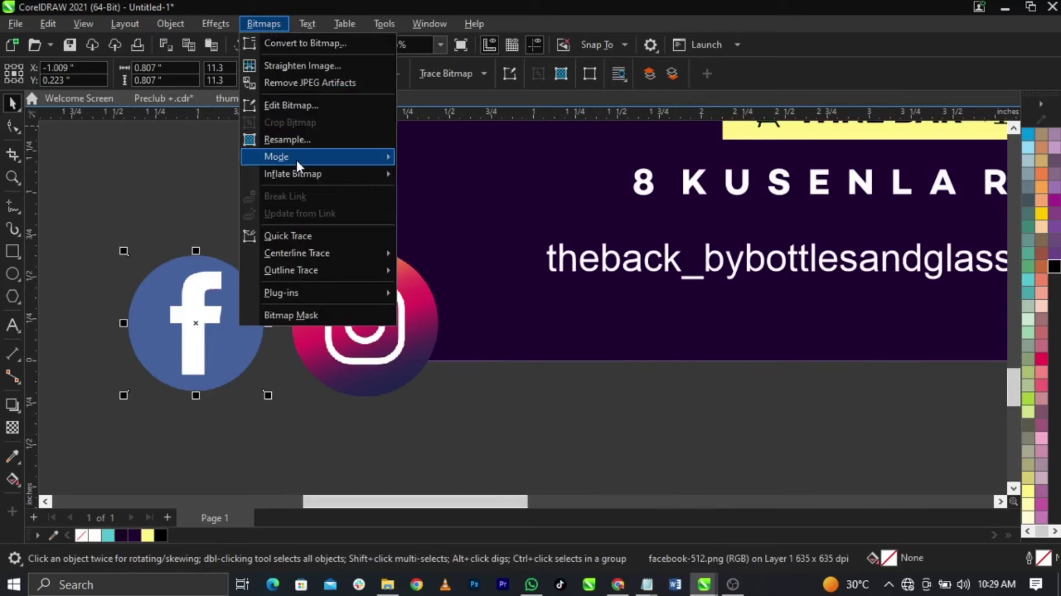
Convert the Facebook icon bitmap to 1-bit black and white using Line Art
mouse_move(323, 158)
left_click(436, 158)
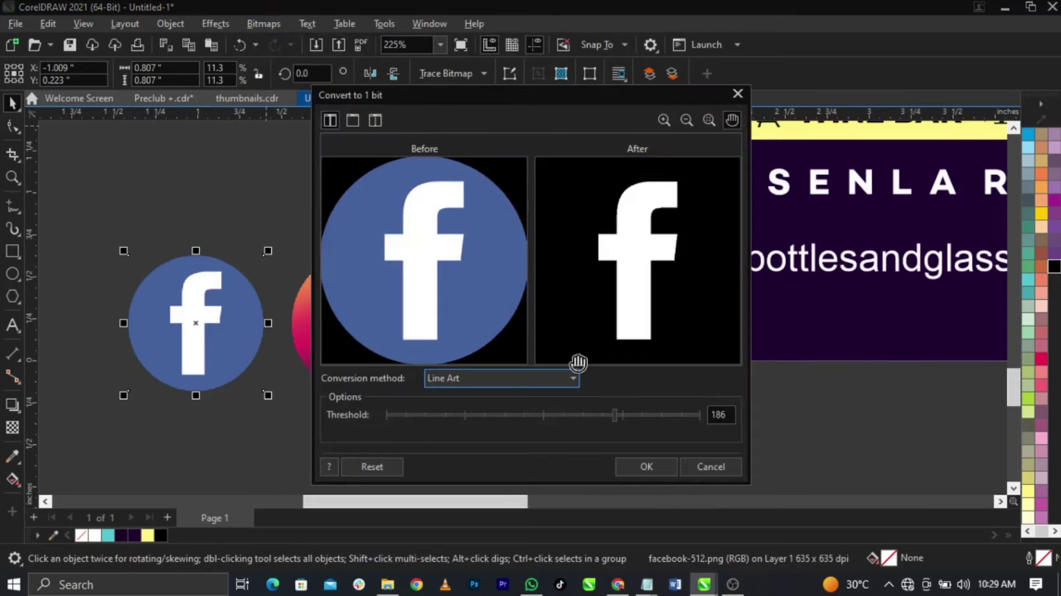
left_click(462, 380)
left_click(465, 380)
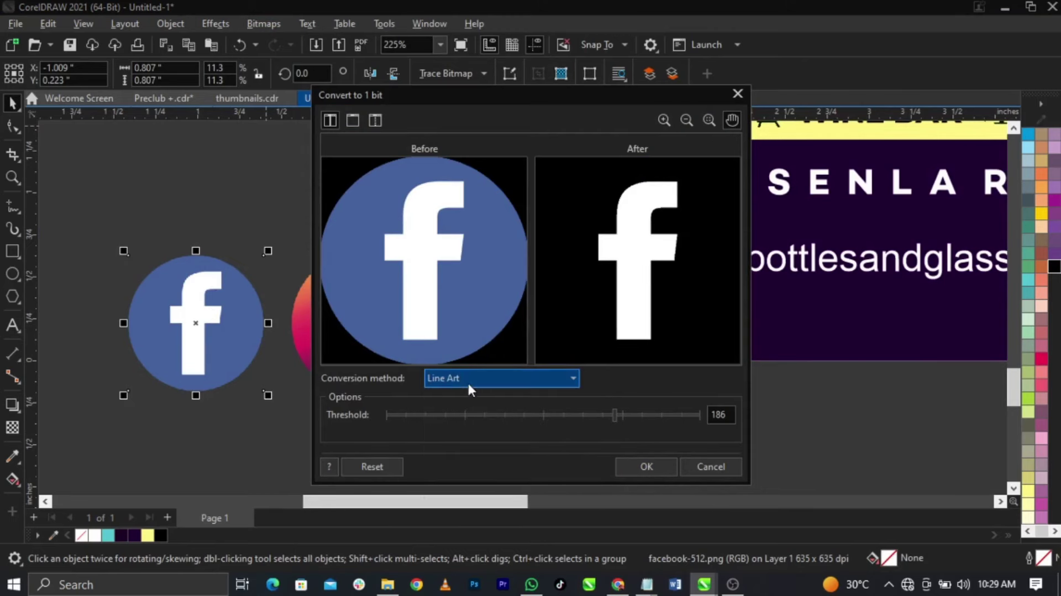
left_click(644, 467)
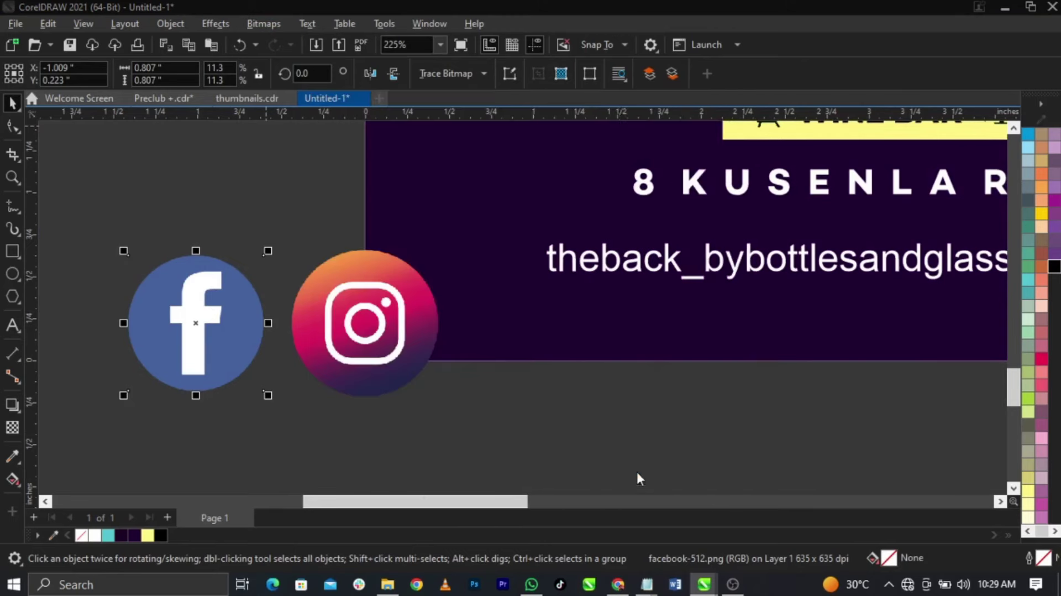
Line-art trace the icon, replace the bitmap with the trace, and combine it so the f is a hole
left_click(445, 75)
mouse_move(519, 127)
left_click(587, 130)
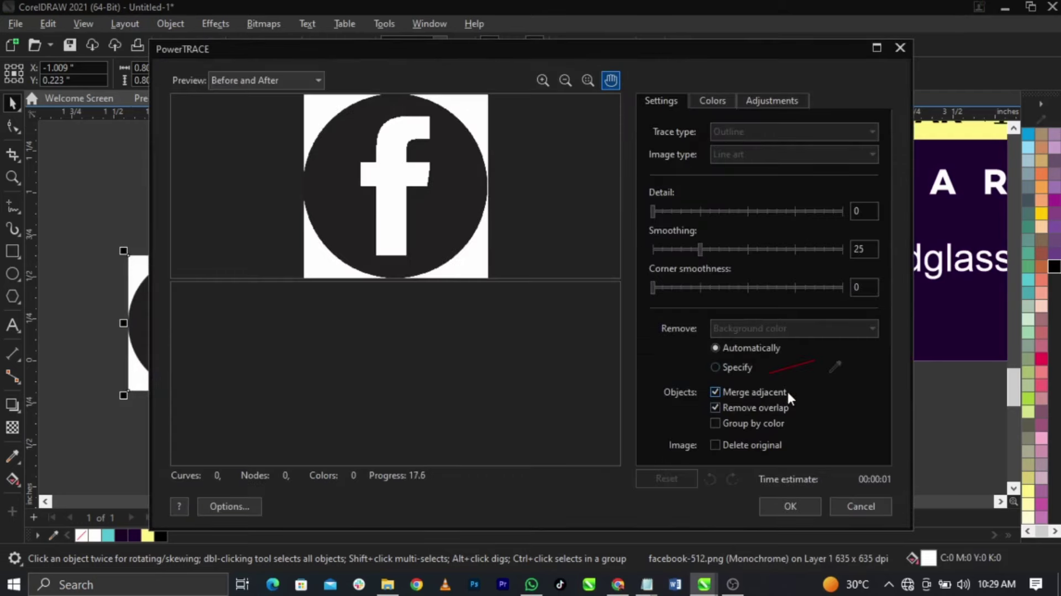
left_click(790, 506)
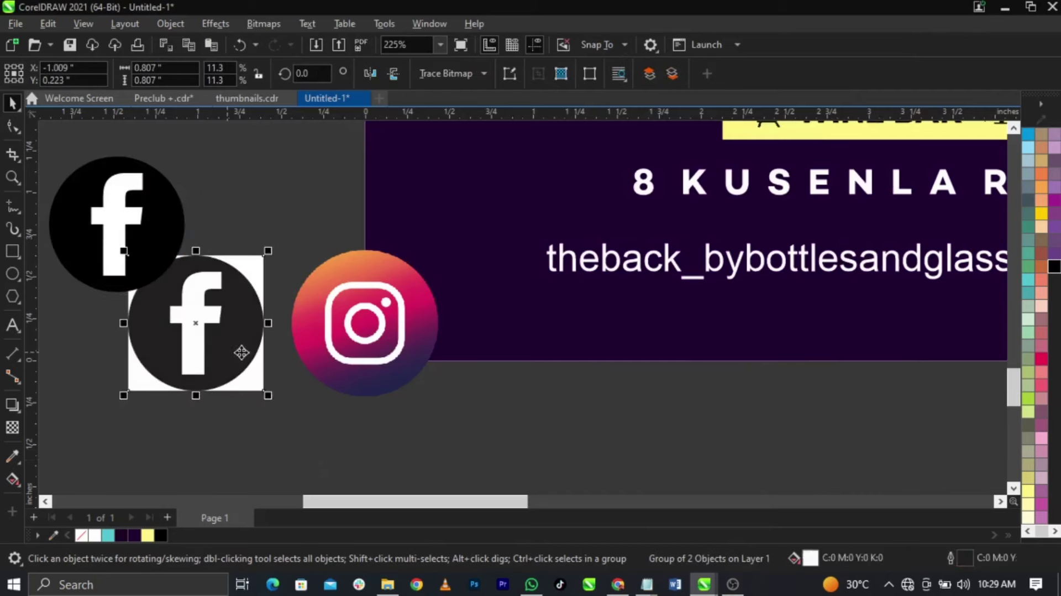
key("Delete")
left_click_drag(138, 243, 220, 287)
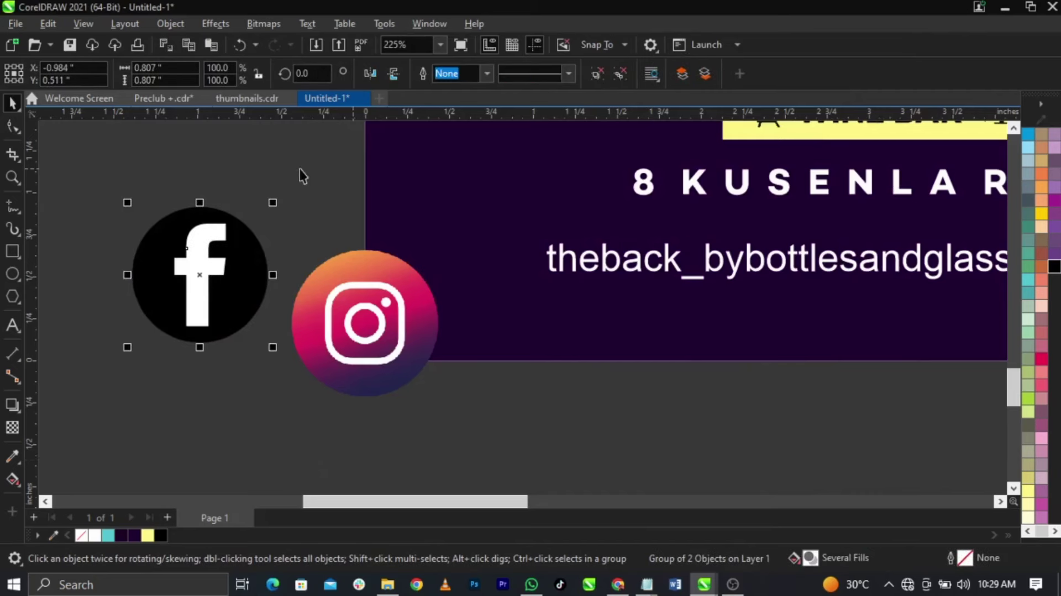
key("ctrl+l")
left_click(355, 332)
Move the Instagram icon bitmap down-left and convert it to black and white
left_click_drag(356, 332, 299, 397)
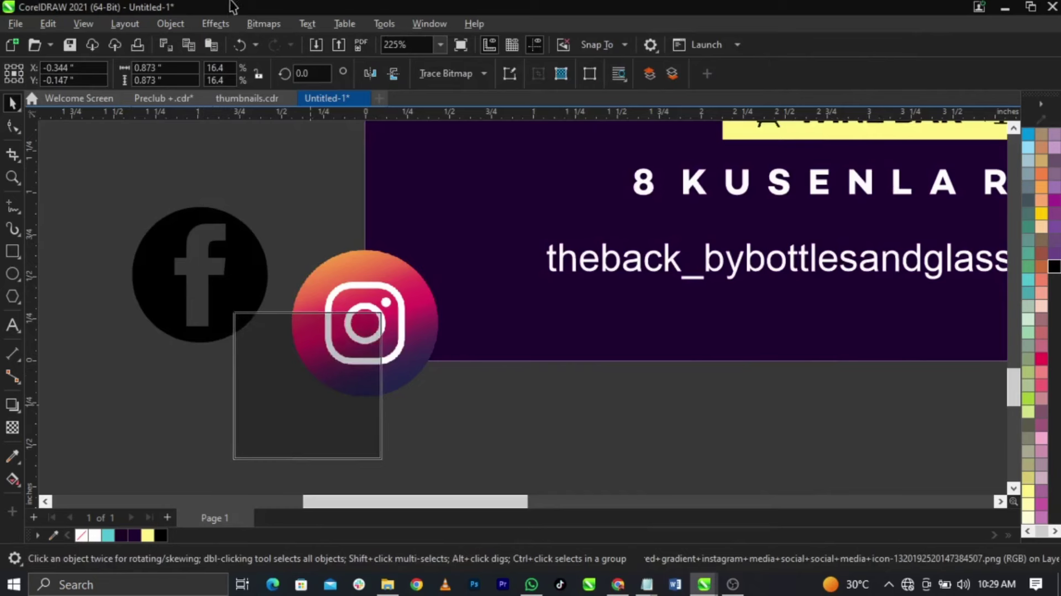
left_click(262, 23)
mouse_move(302, 154)
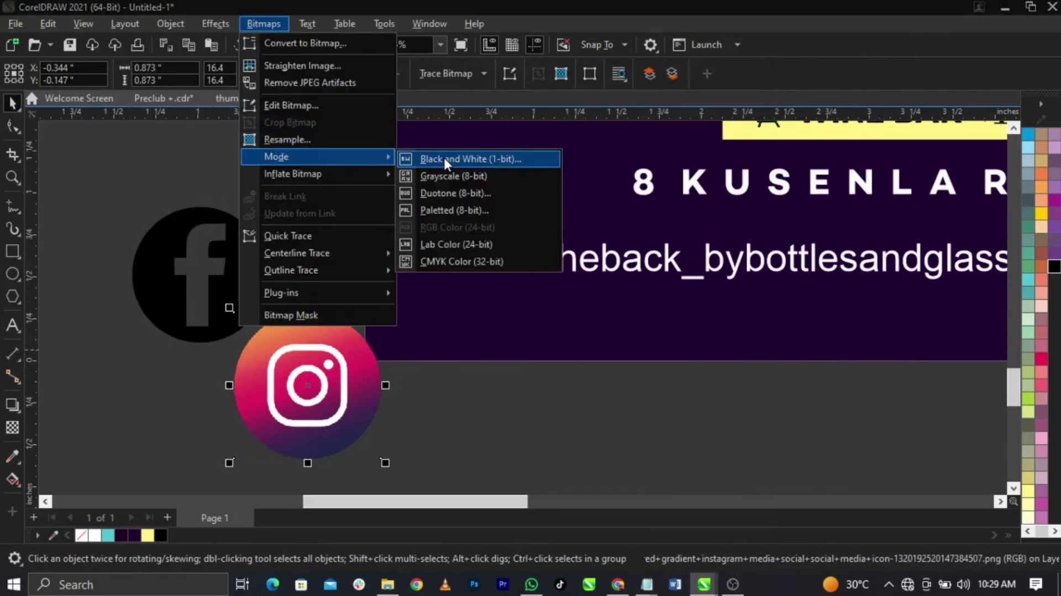
left_click(446, 160)
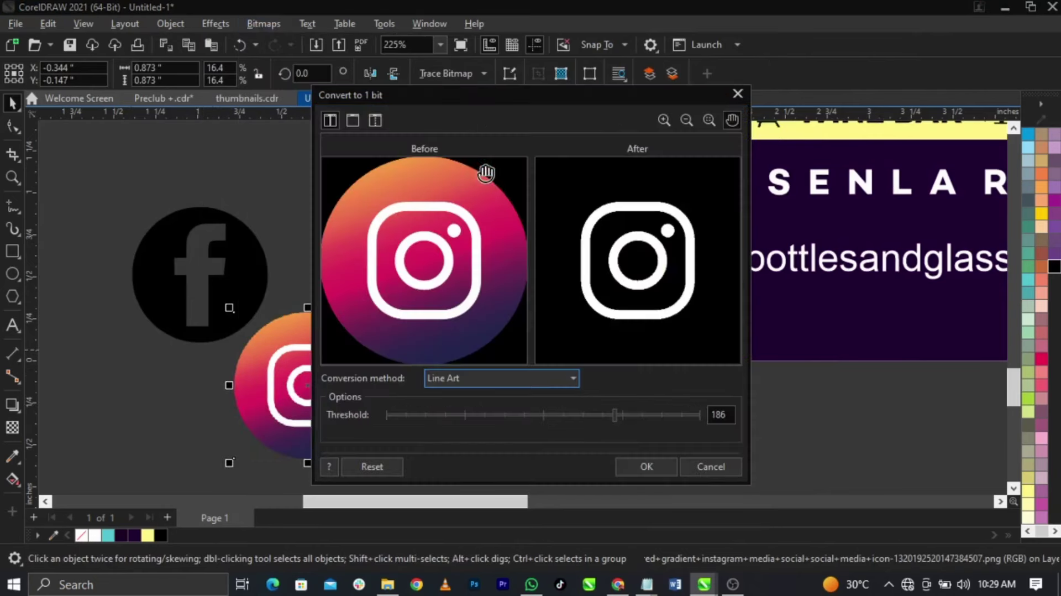
left_click(646, 466)
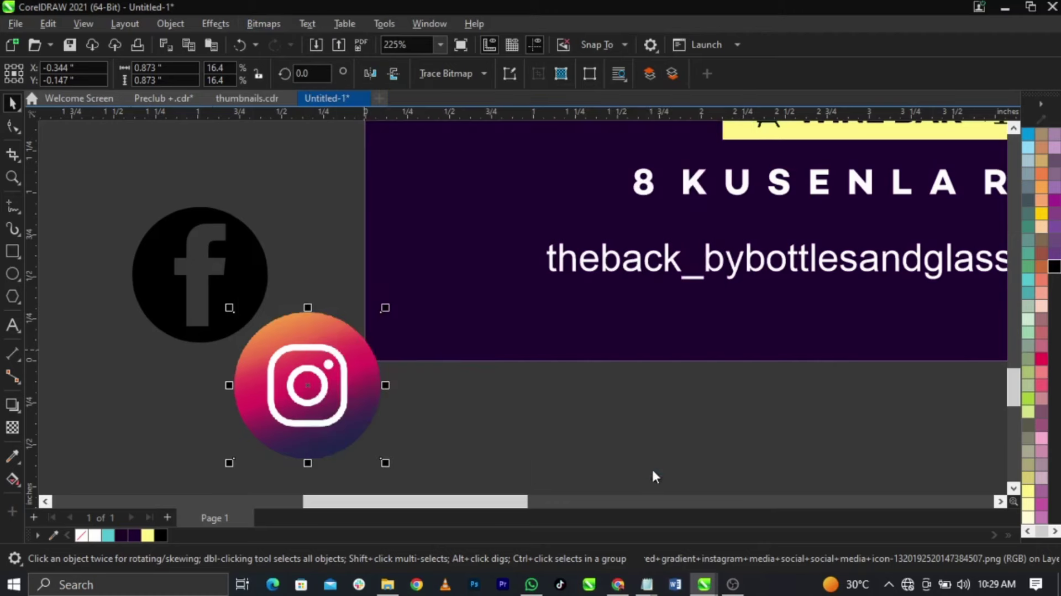
Trace the Instagram icon as line art and delete the original bitmap
left_click(453, 74)
mouse_move(467, 128)
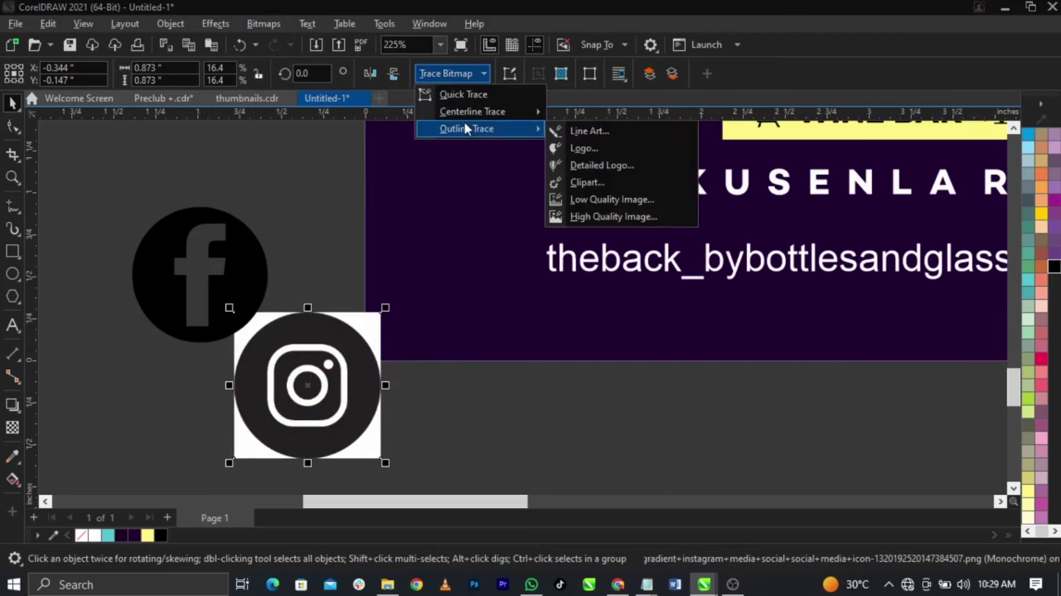
left_click(572, 131)
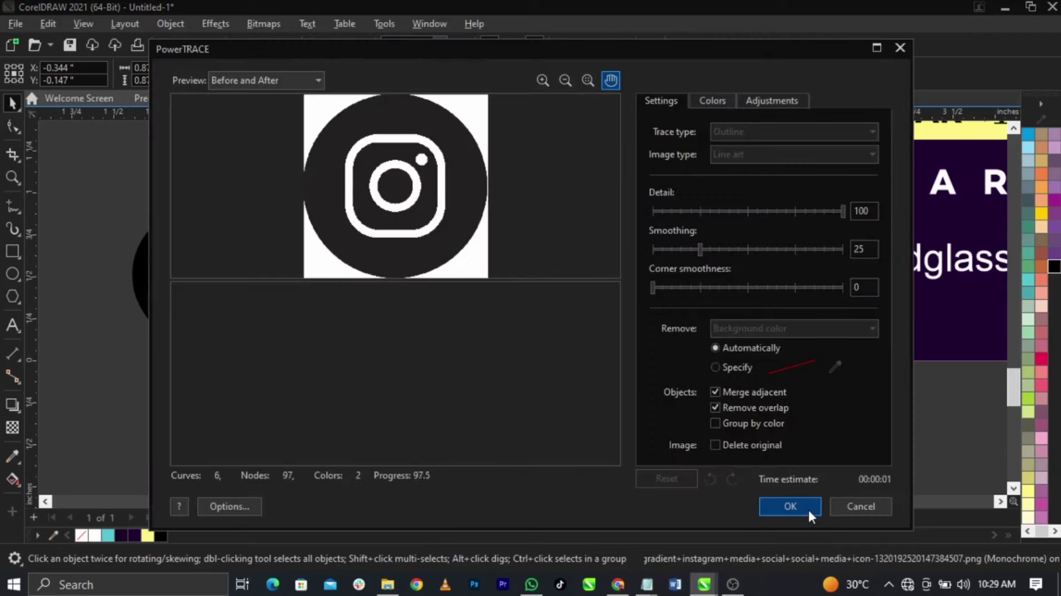
left_click(807, 508)
mouse_move(329, 433)
left_mouse_down()
mouse_move(211, 402)
mouse_move(333, 442)
left_mouse_up()
left_click(370, 436)
key("Delete")
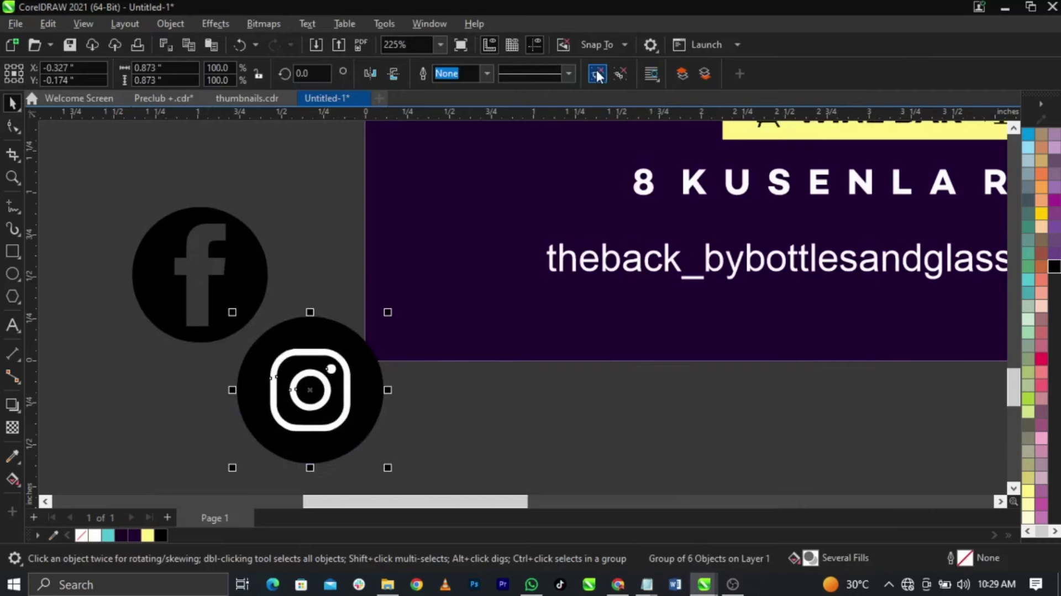
Delete the white background pieces from the traced Instagram icon
key("Escape")
scroll(256, 407, "up", 2)
left_click(261, 412, "ctrl")
key("Delete")
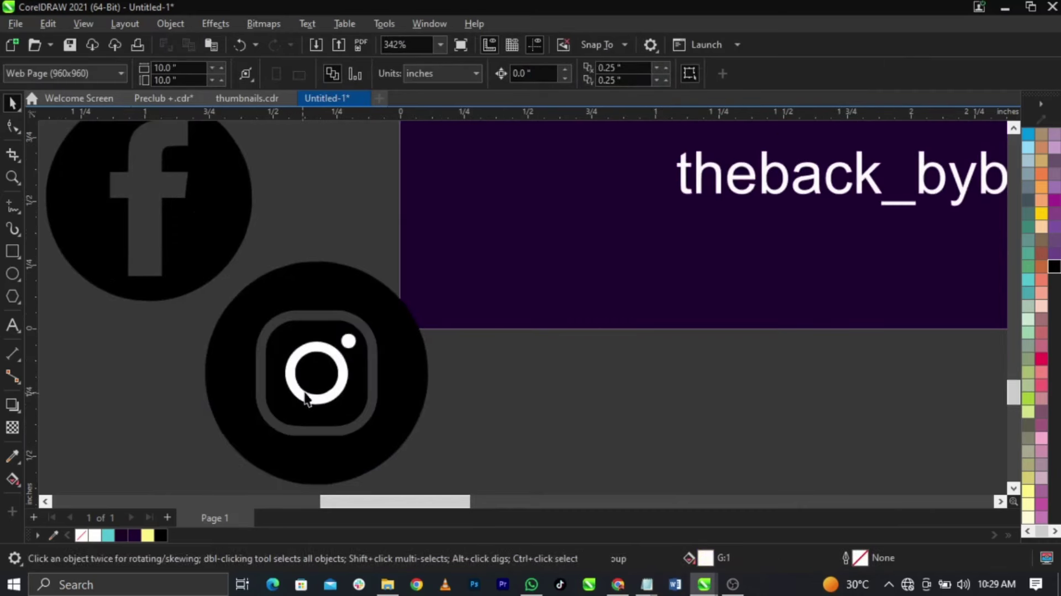
left_click(312, 402, "ctrl")
key("Delete")
left_click(349, 339, "ctrl")
key("Escape")
scroll(349, 339, "down", 2)
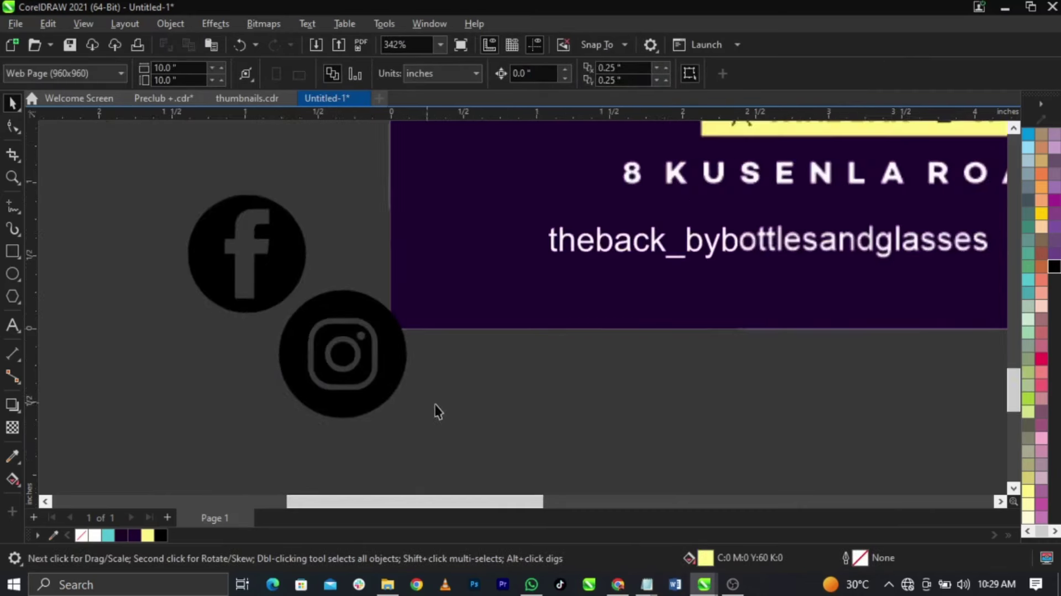
Group the Instagram pieces, then place and size it to match the Facebook icon
left_click_drag(478, 445, 321, 191)
key("ctrl+g")
key("Escape")
scroll(360, 325, "up", 2)
left_click(395, 328)
left_click_drag(395, 328, 439, 332)
left_click_drag(484, 369, 477, 362)
Fill both icons white, shrink them, and move them beside the handle text
left_click(260, 298, "shift")
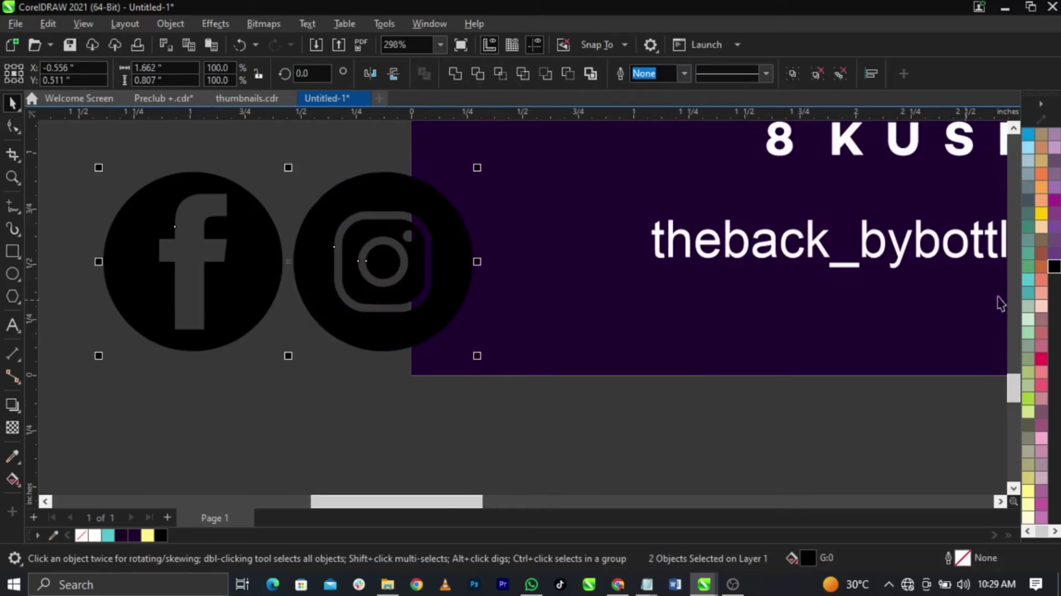
scroll(1027, 304, "up", 1)
left_click(1027, 279)
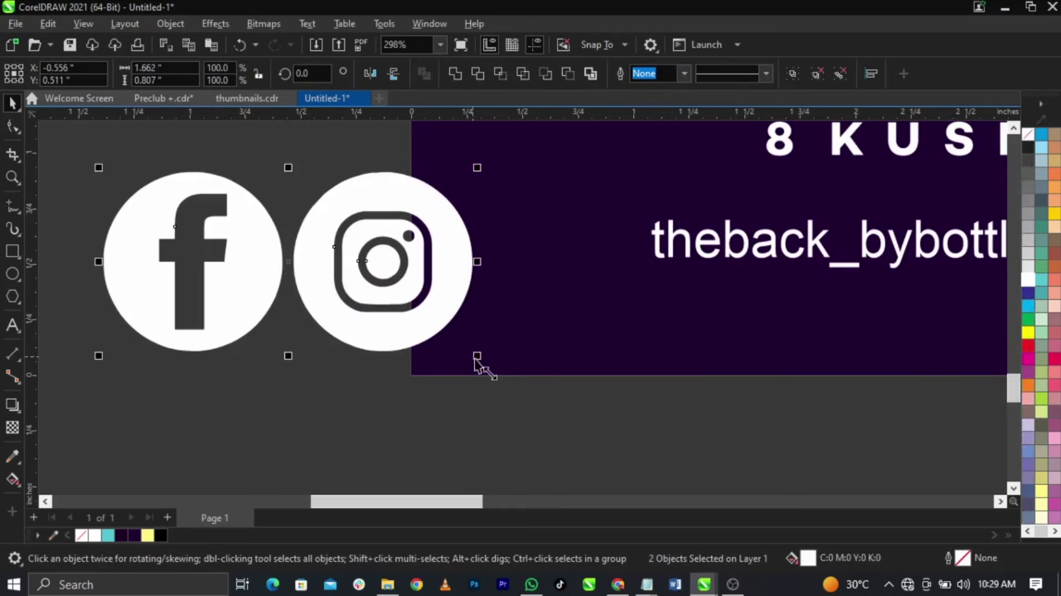
left_click_drag(477, 356, 321, 294)
left_click_drag(316, 272, 628, 250)
Drop the icons beside the handle and nudge the contact line slightly right
left_click(661, 253, "shift")
left_click(339, 254)
key("F4")
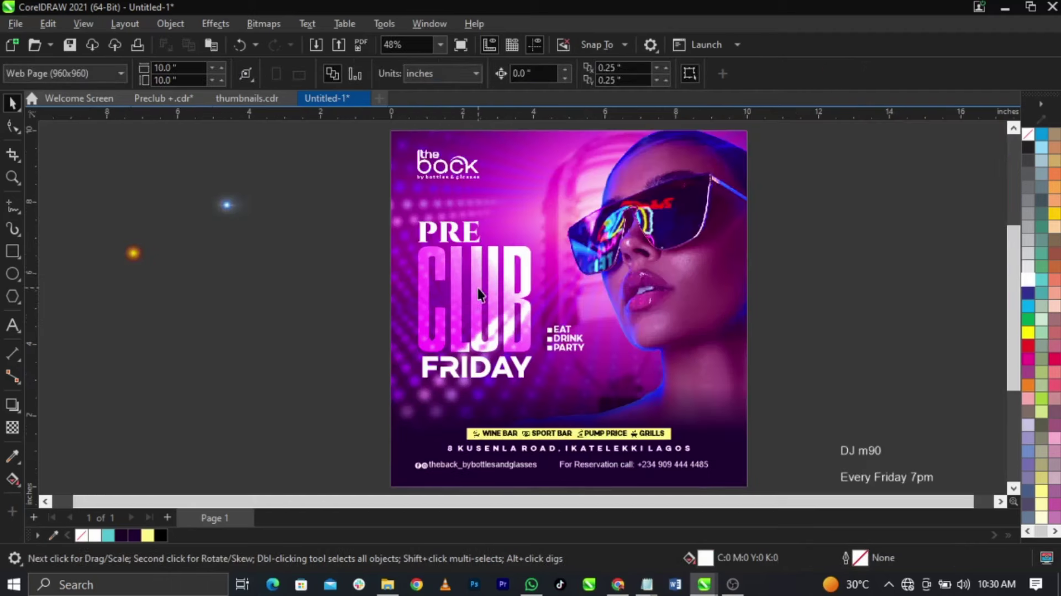
left_click_drag(733, 513, 755, 464)
key("Right")
key("Right")
left_click(794, 385)
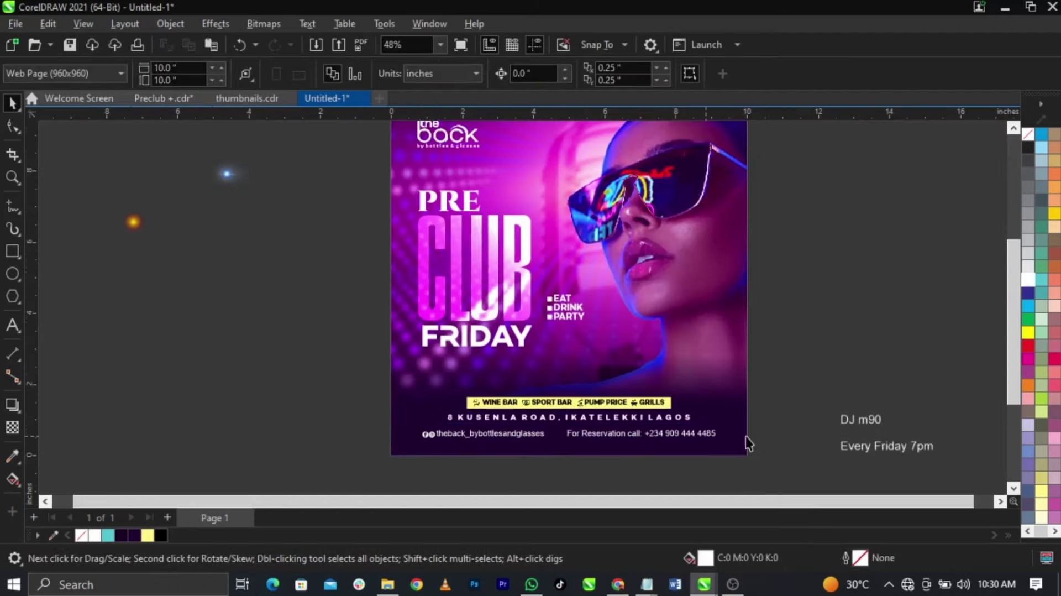
Break apart the DJ/time text and place DJ m90 on the poster near the neck
left_click(866, 425)
left_click_drag(866, 426, 822, 365)
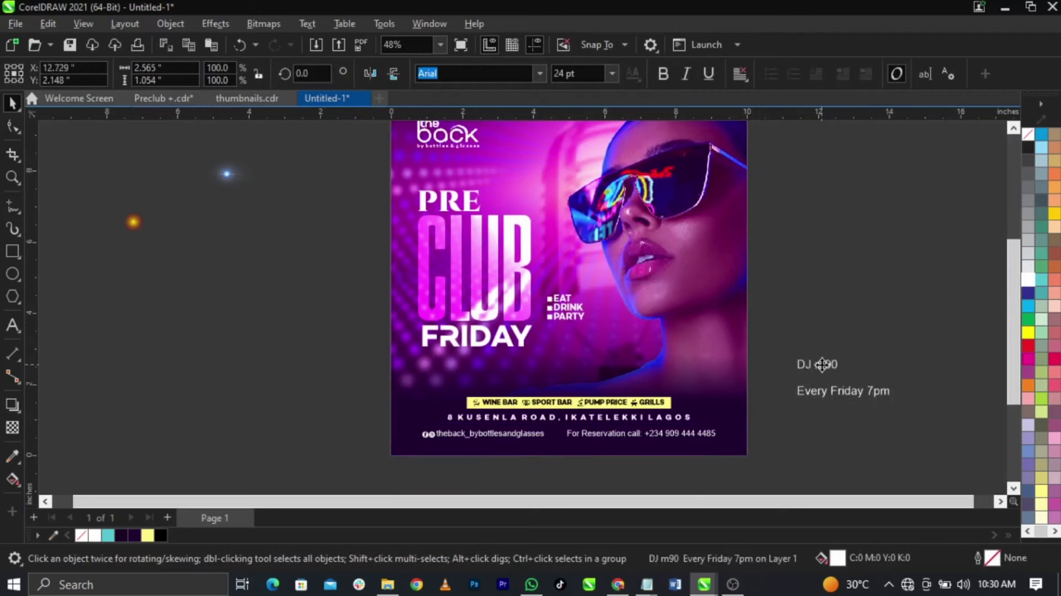
left_click(909, 371)
left_click(844, 390)
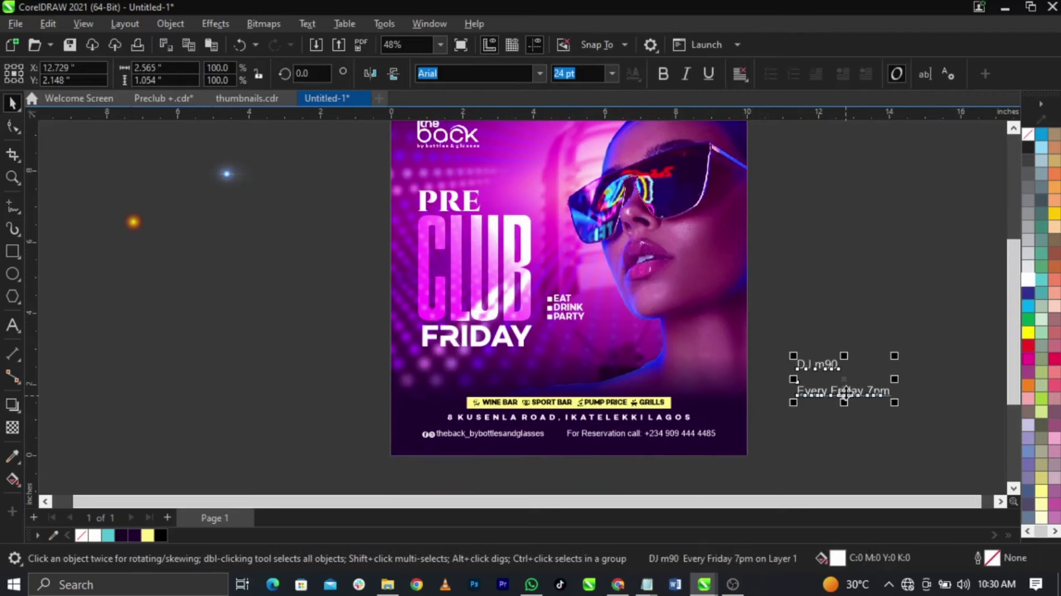
key("ctrl+k")
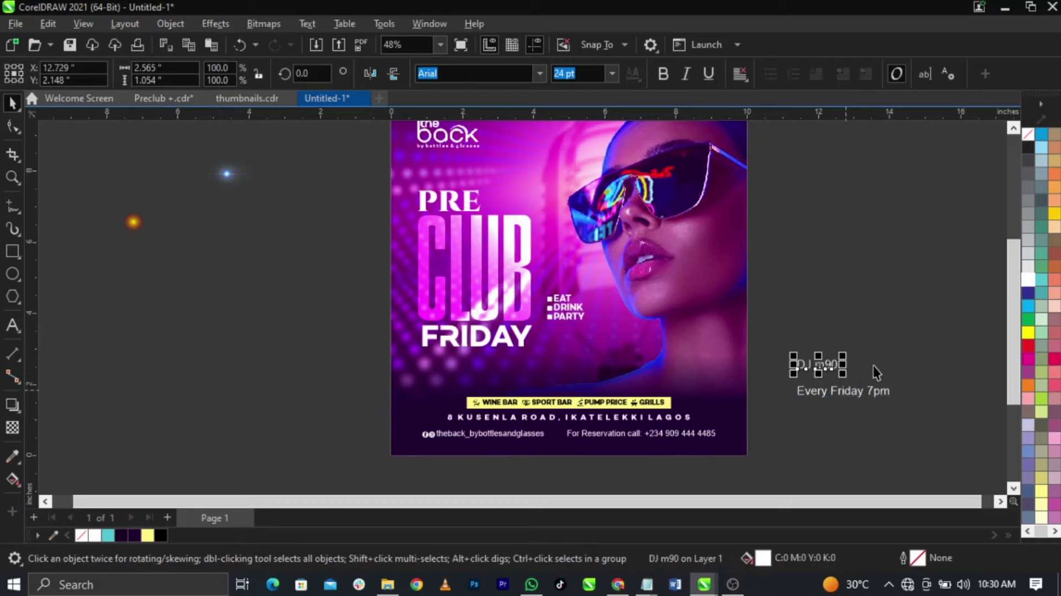
left_click_drag(831, 374, 683, 360)
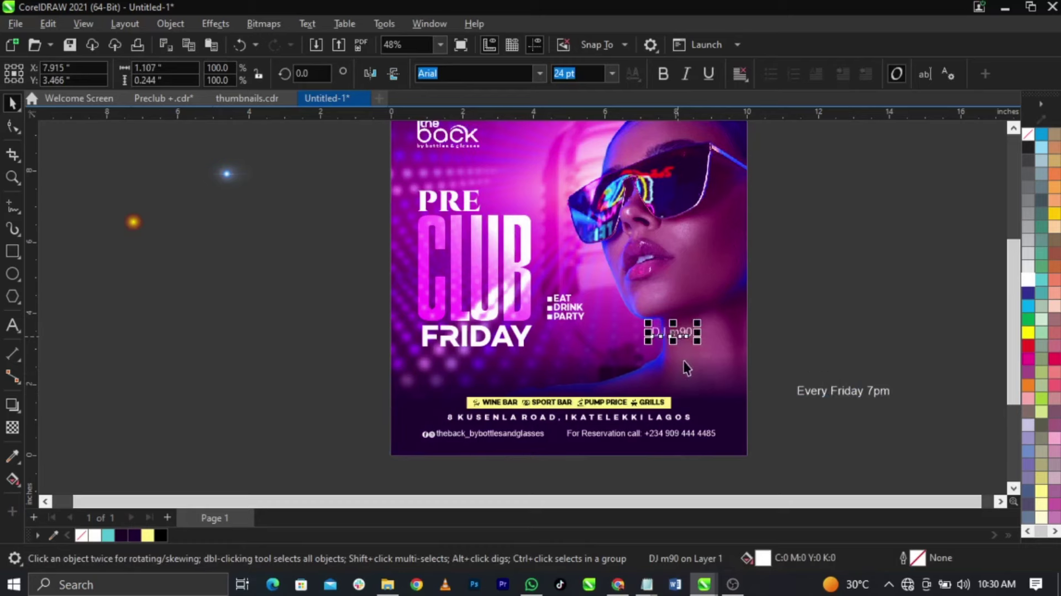
Set the DJ m90 text to the Saucer BB font copied from the notes
scroll(683, 360, "up", 2)
mouse_move(646, 583)
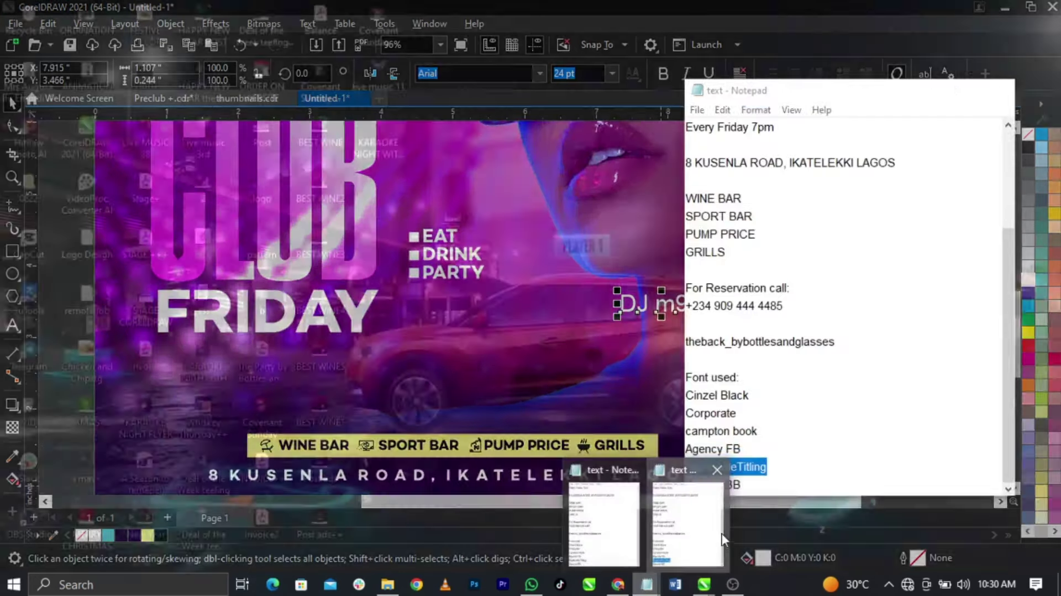
left_click(641, 553)
left_click_drag(747, 485, 684, 486)
key("ctrl+c")
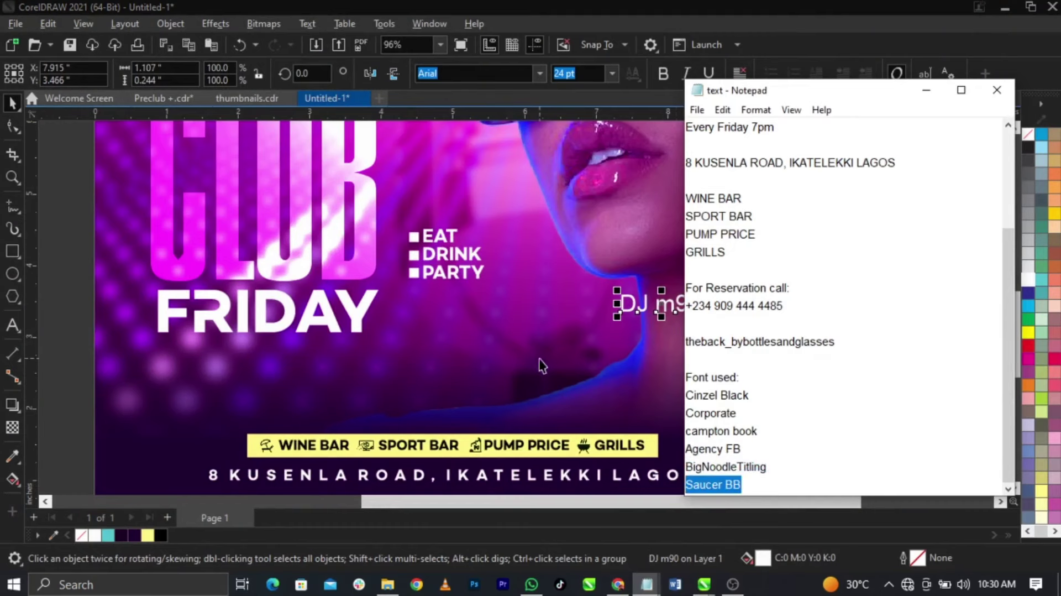
left_click(658, 309)
left_click(475, 73)
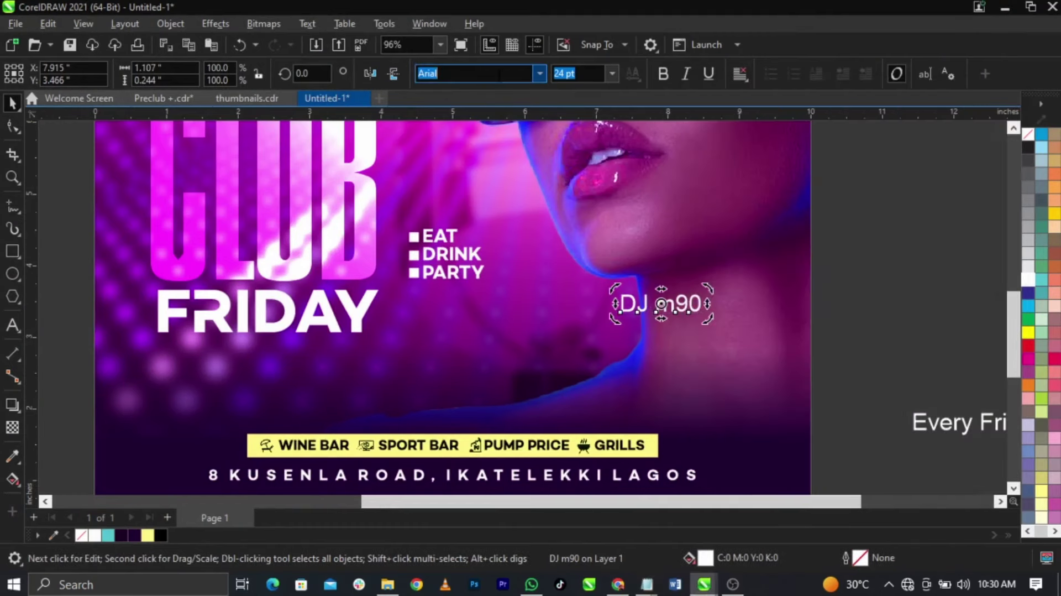
key("ctrl+v")
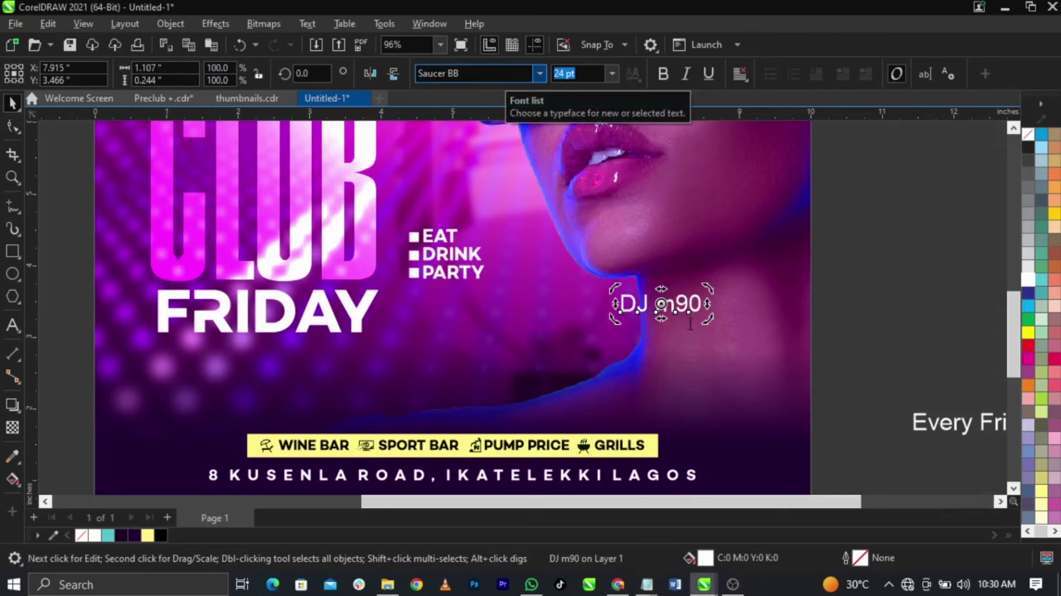
key("Return")
Break DJ m90 into separate words and put M90 under DJ
left_click(718, 304)
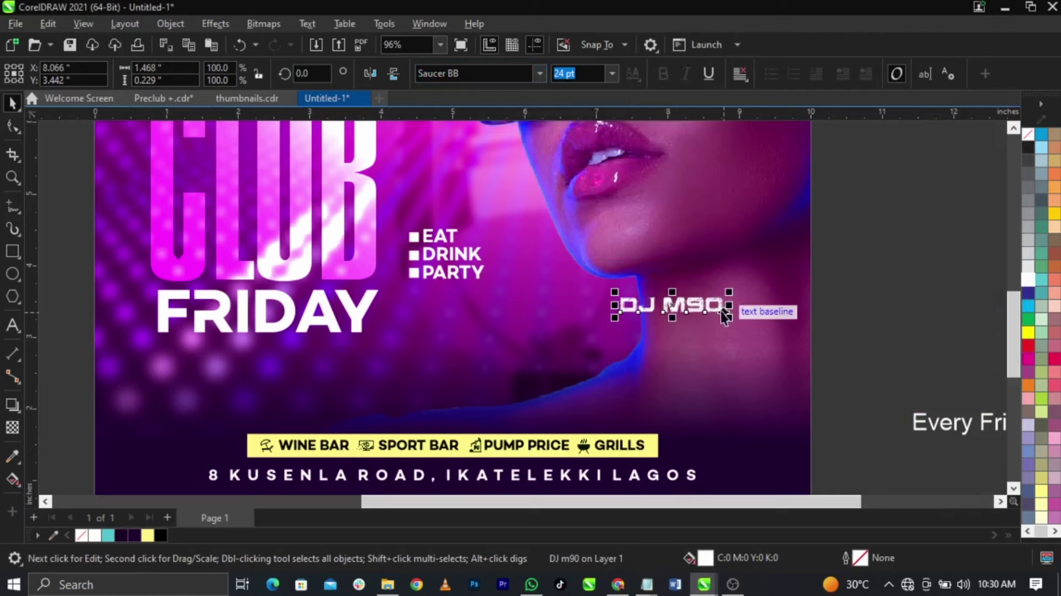
scroll(722, 311, "up", 2)
scroll(722, 311, "up", 2)
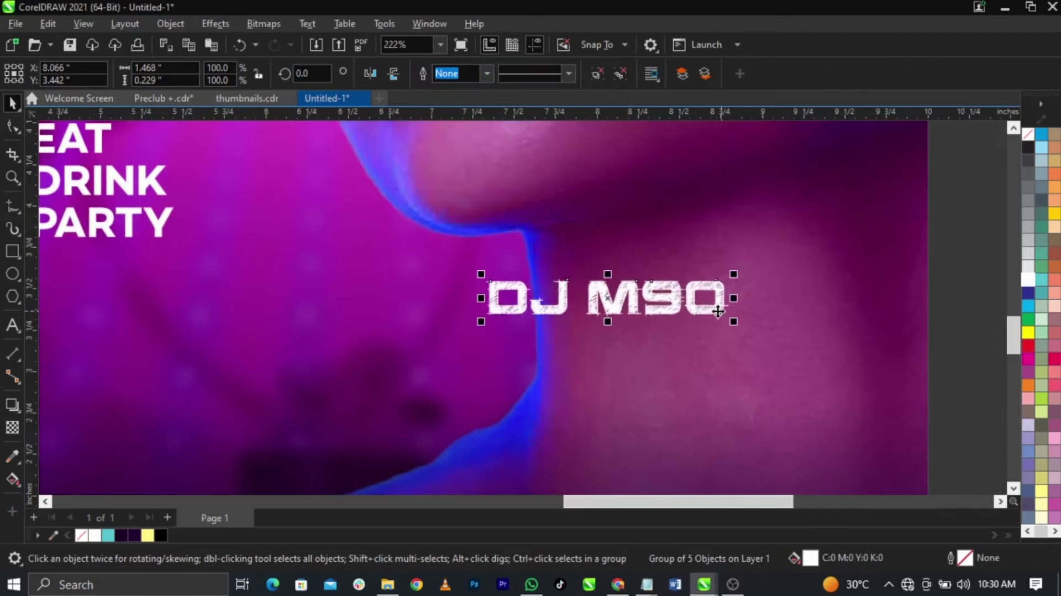
left_click(588, 308, "ctrl")
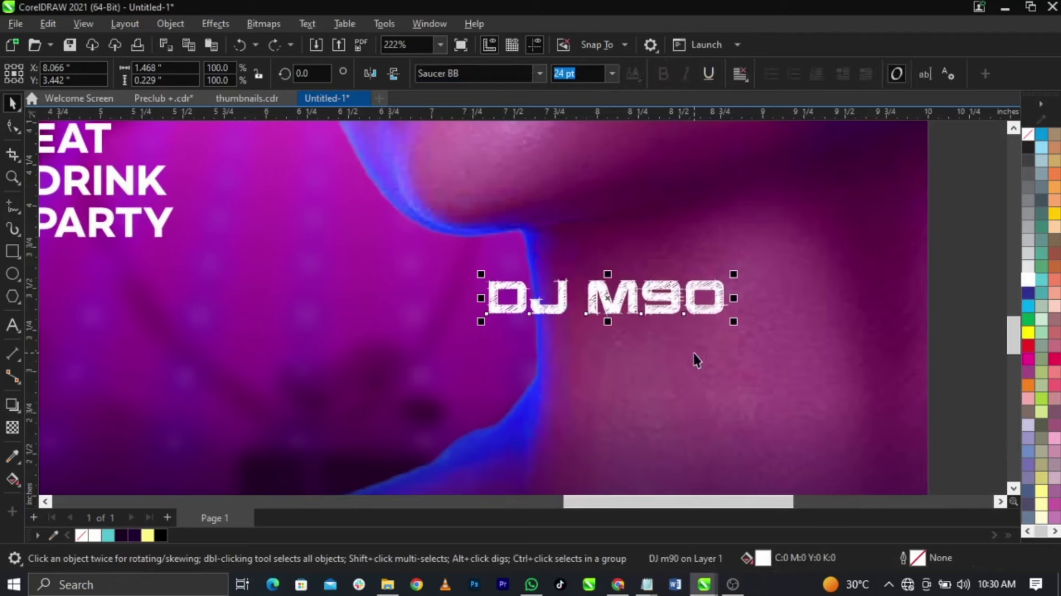
key("ctrl+k")
left_click(675, 308, "ctrl")
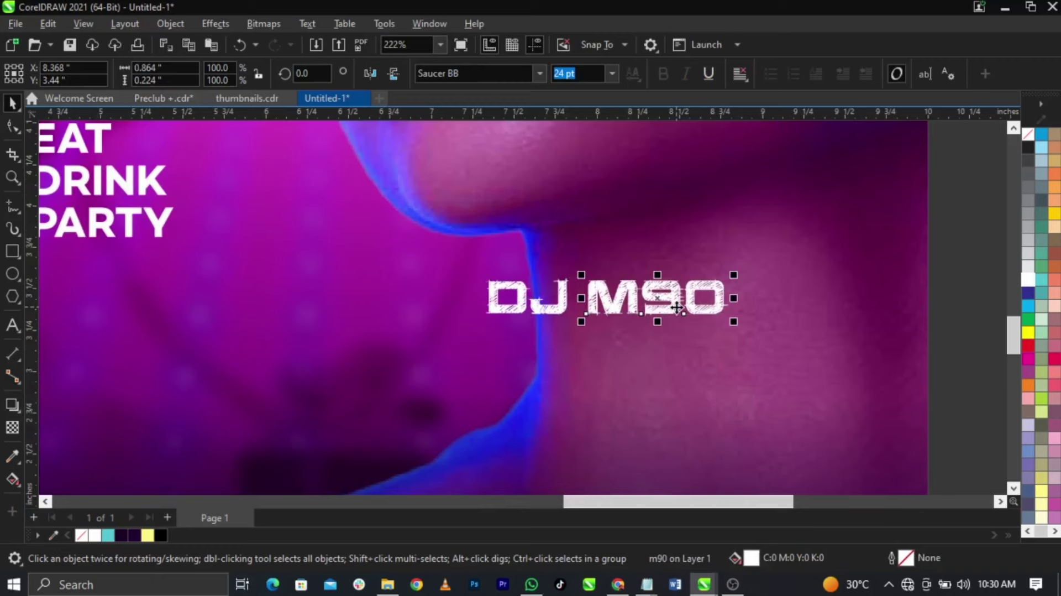
left_click_drag(676, 307, 581, 366)
Move the DJ M90 pair up to the right and enlarge it
left_click(564, 310, "shift")
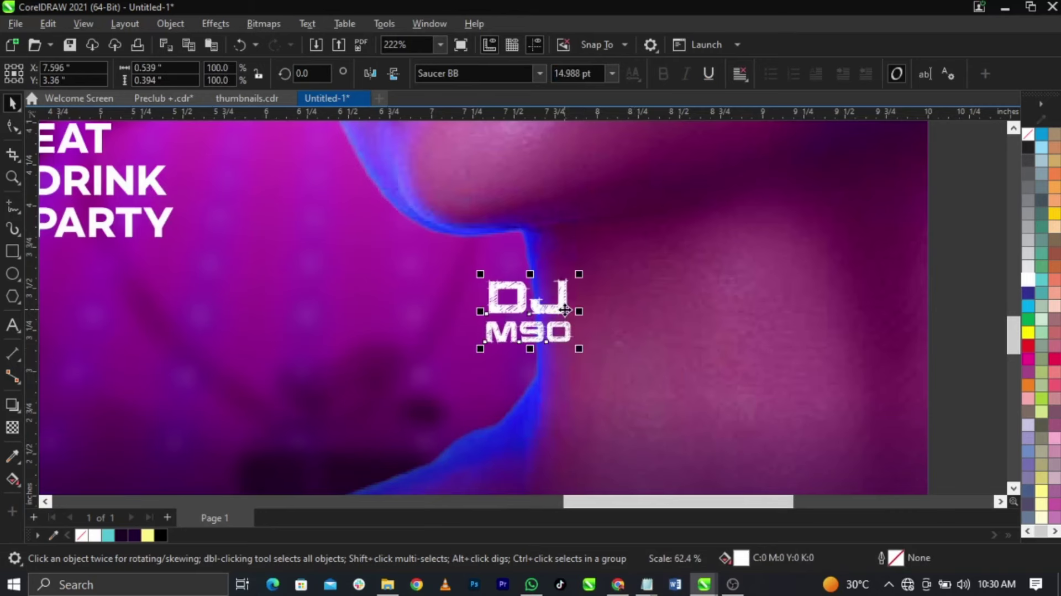
left_click_drag(564, 310, 778, 285)
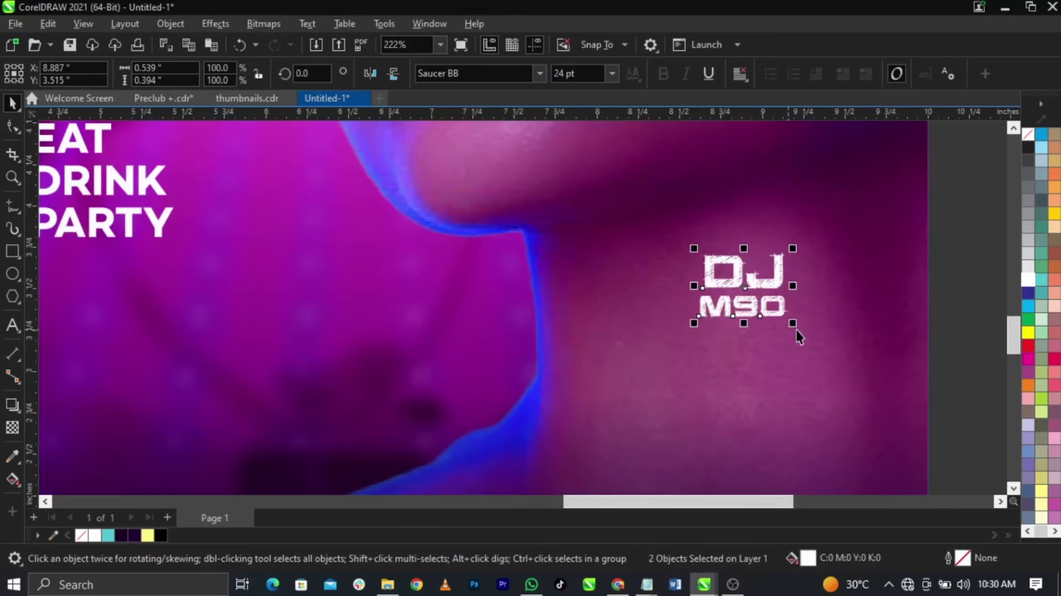
left_click_drag(795, 329, 700, 332)
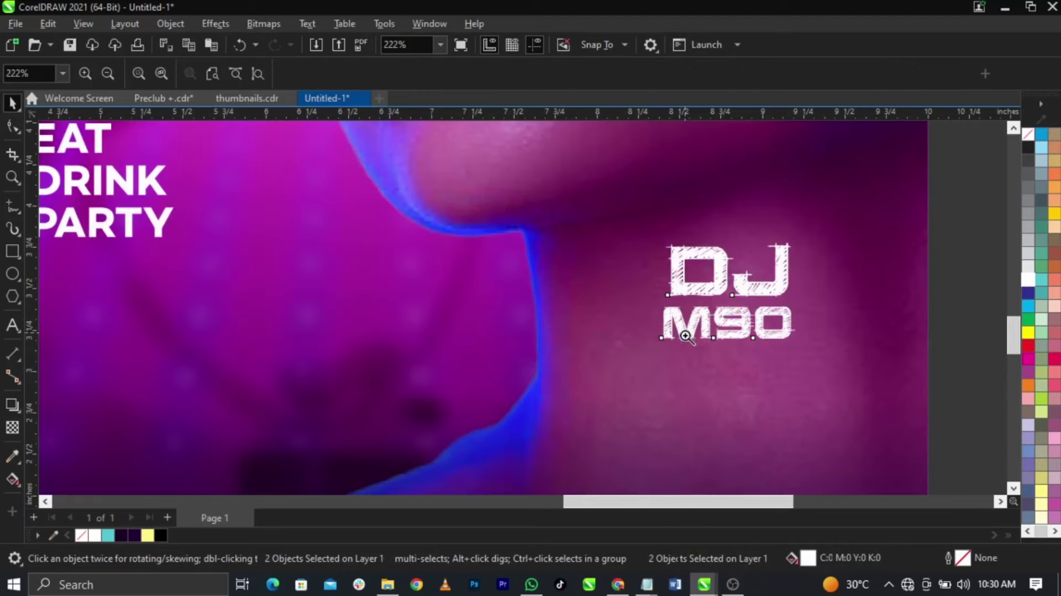
scroll(732, 343, "down", 2)
scroll(794, 359, "up", 1)
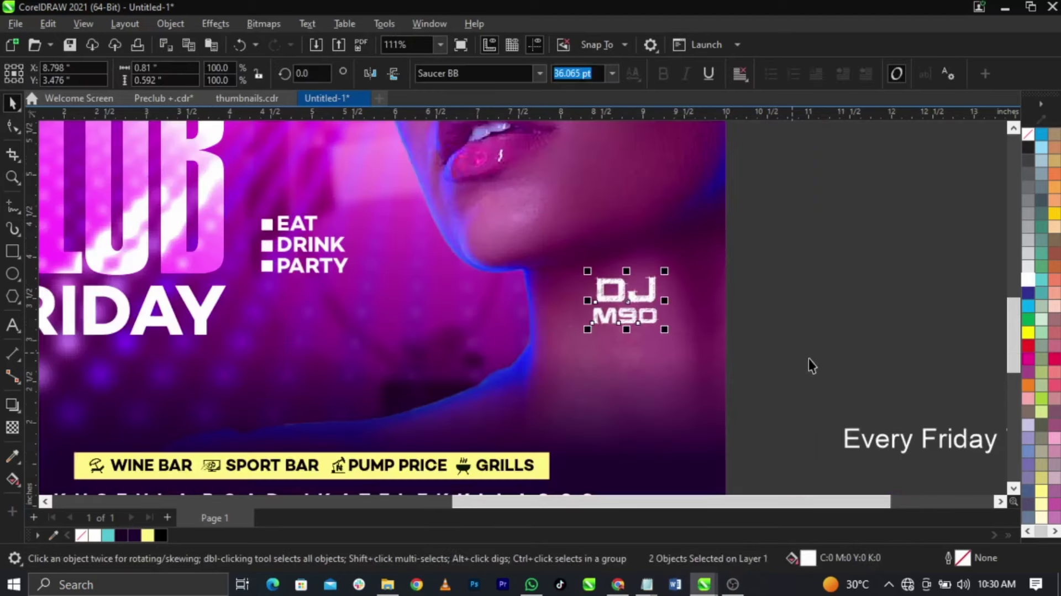
scroll(808, 358, "down", 2)
left_click(839, 405)
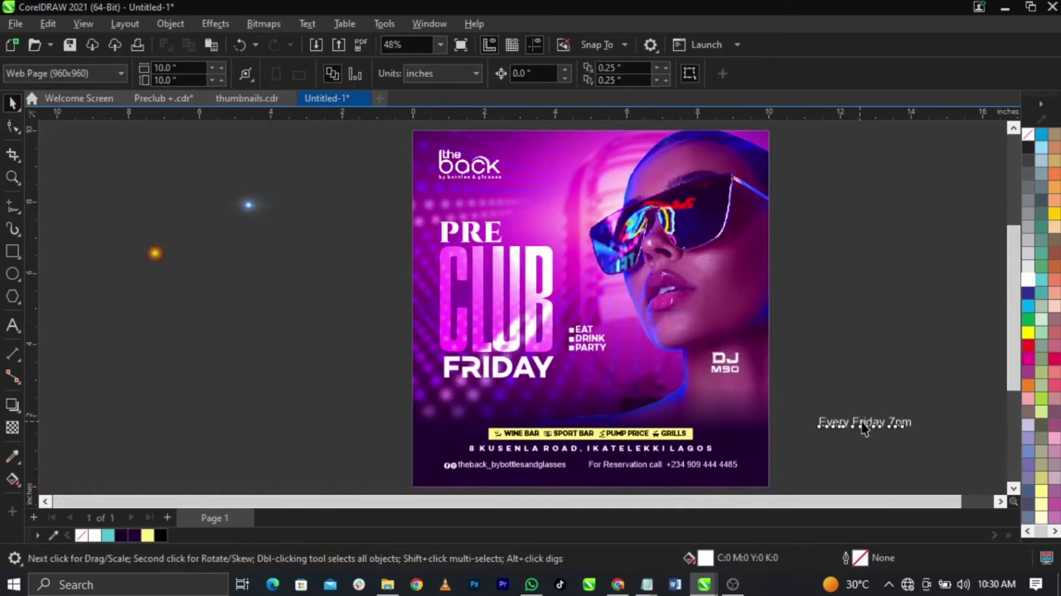
left_click_drag(863, 428, 732, 390)
key("z")
left_click_drag(845, 448, 579, 330)
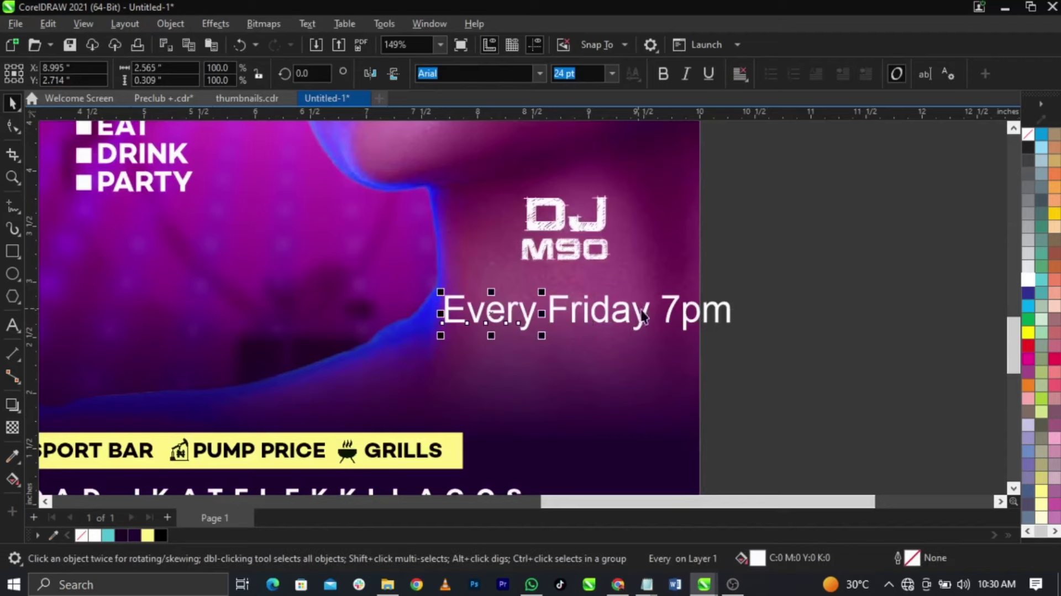
left_click(635, 325, "shift")
left_click_drag(634, 324, 633, 421)
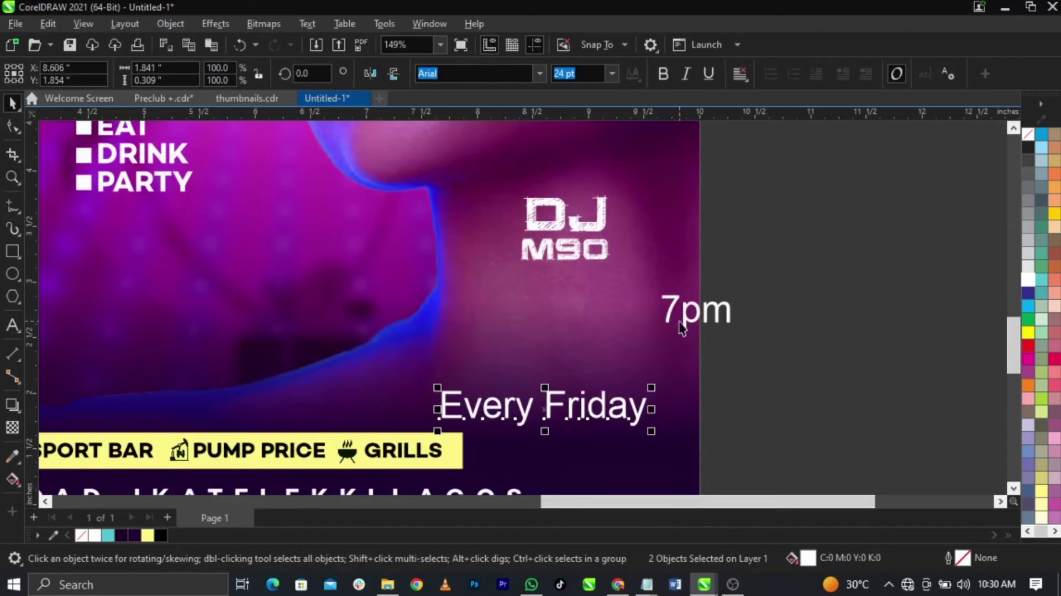
left_click_drag(535, 319, 547, 307)
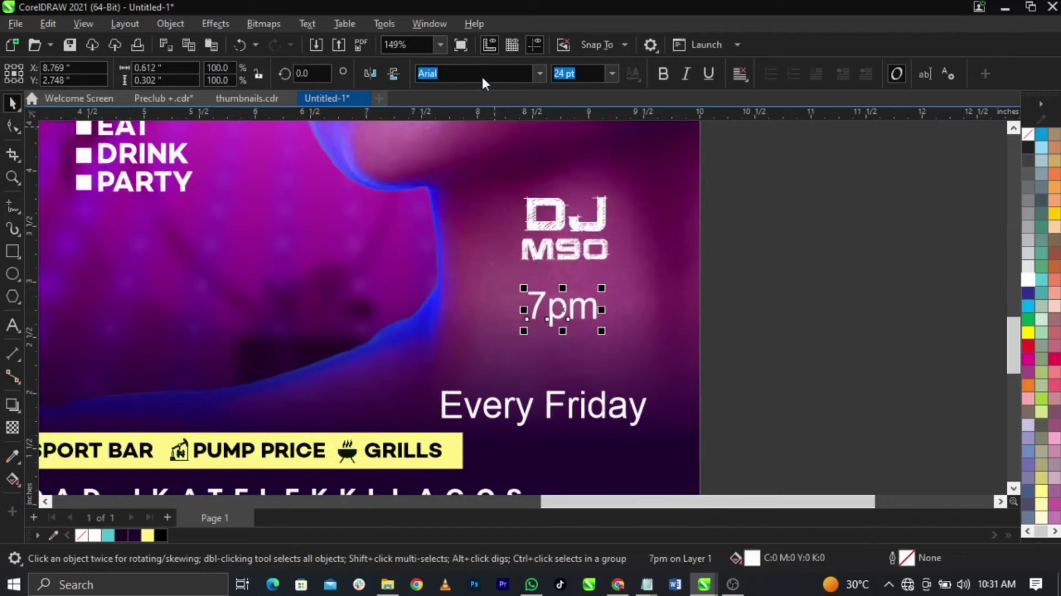
type("Agency FB")
key("Return")
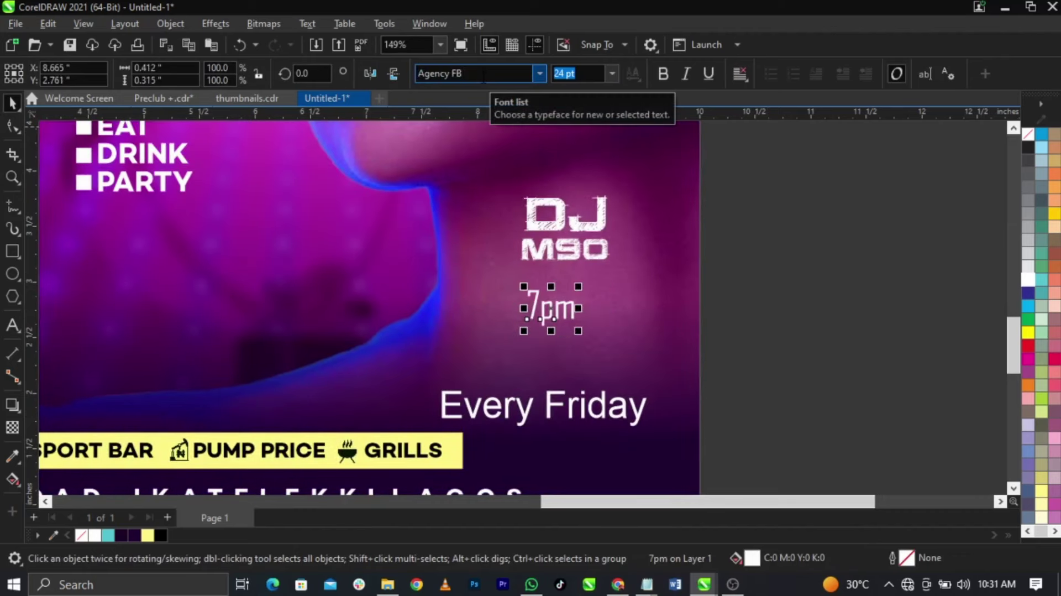
double_click(542, 308)
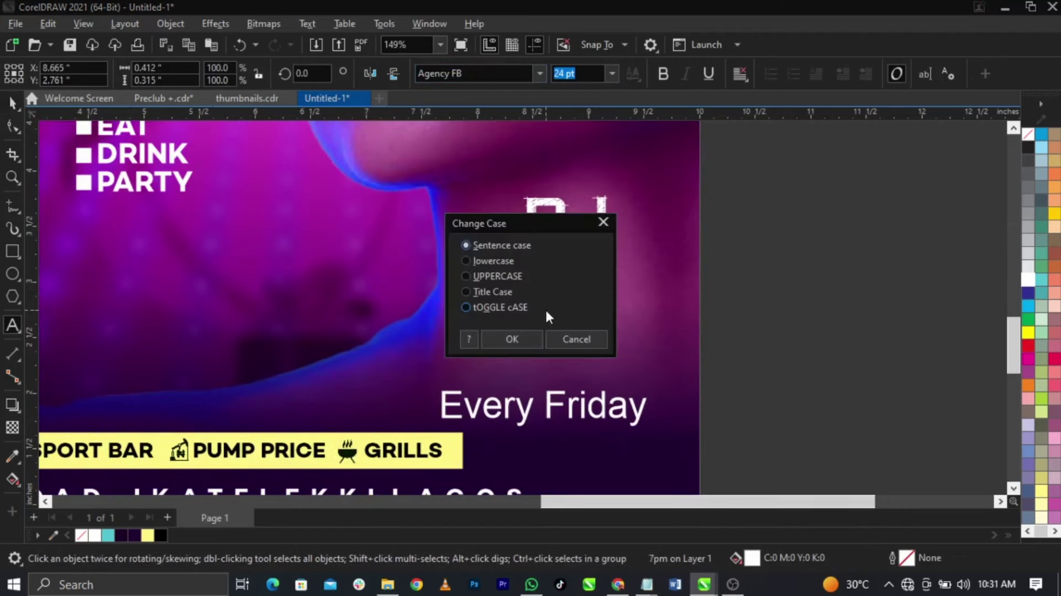
key("shift+F3")
key("Return")
key("ctrl+space")
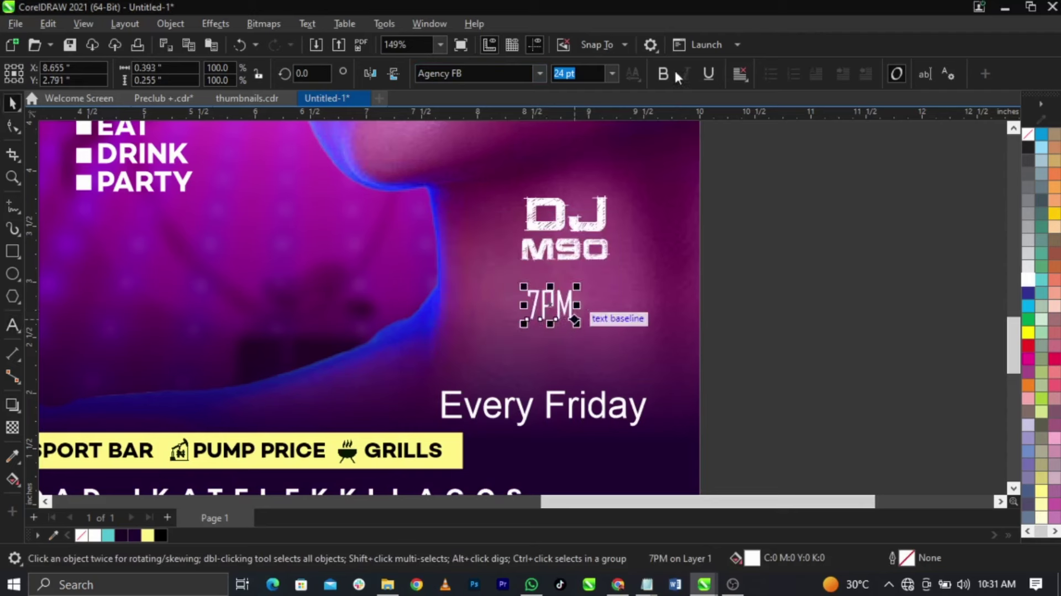
left_click(658, 72)
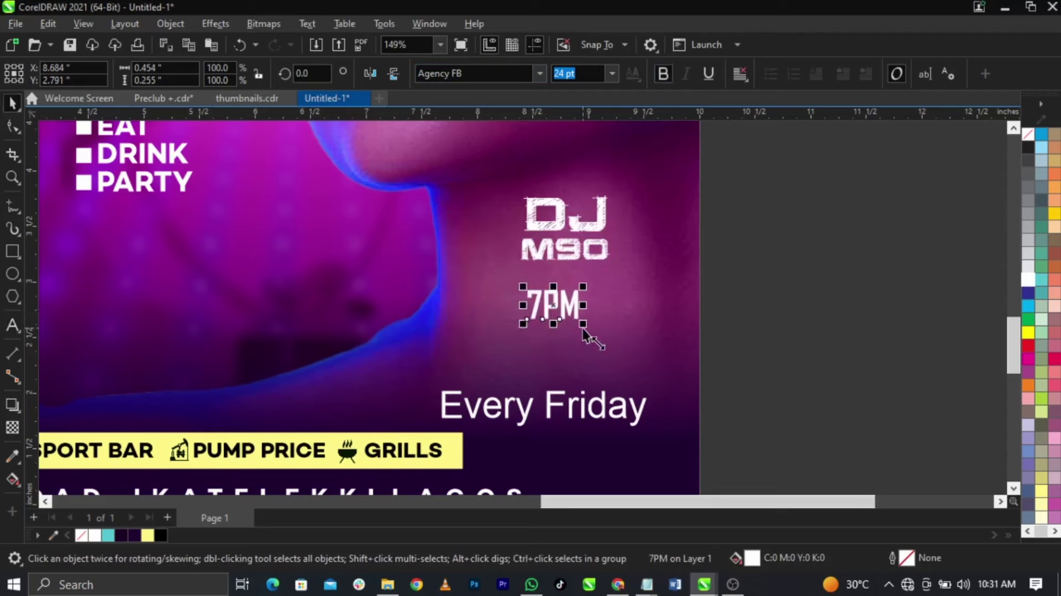
left_click_drag(615, 363, 613, 360)
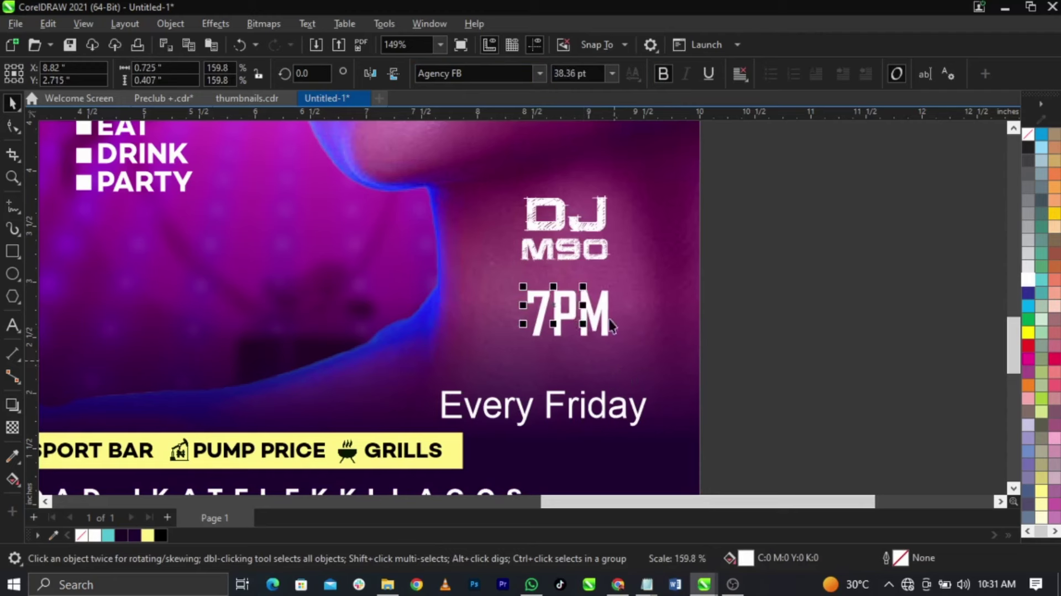
left_click(606, 254, "shift")
left_click(741, 291)
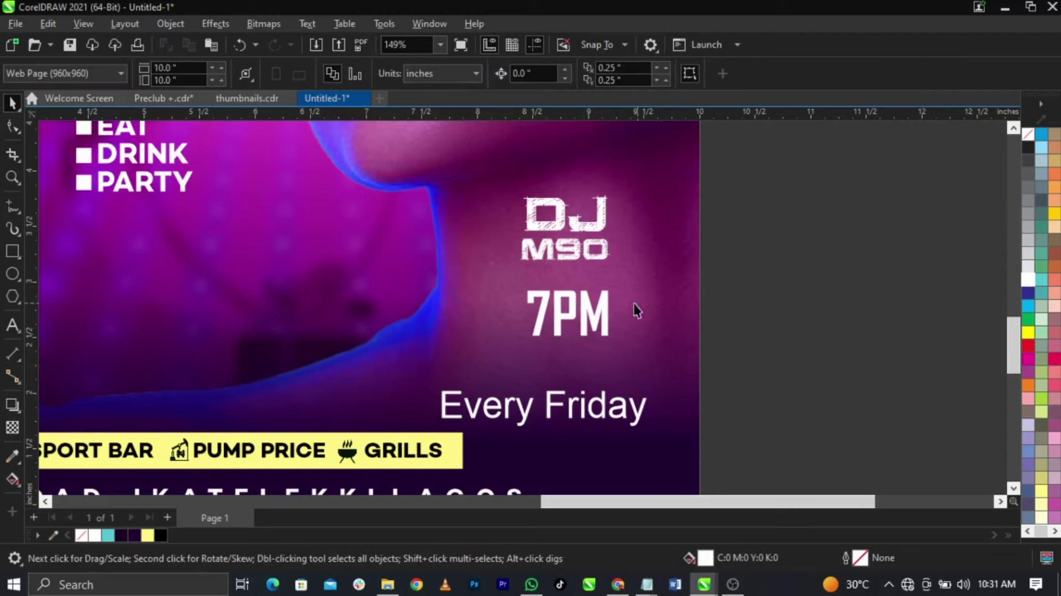
left_click(584, 308)
left_click(618, 310)
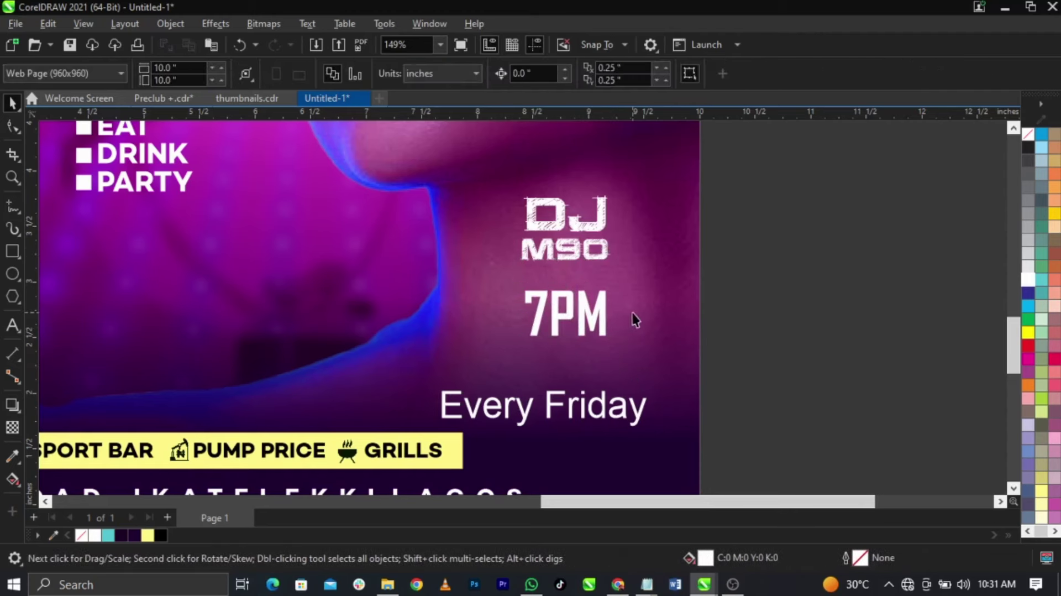
left_click(595, 302)
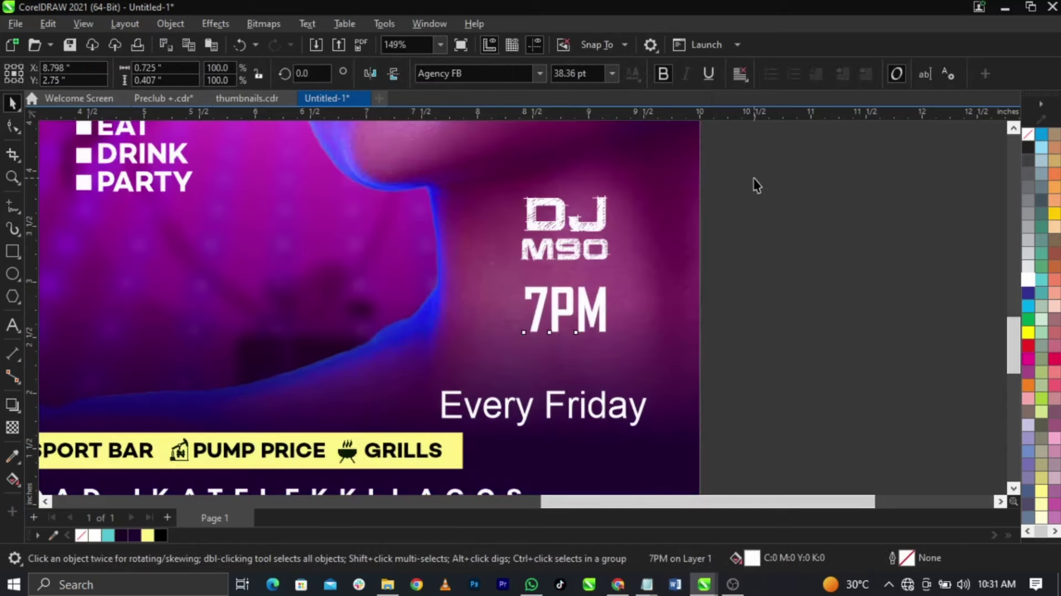
left_click(753, 184)
Set both Every and Friday to the Agency FB font
left_click_drag(606, 412, 413, 326)
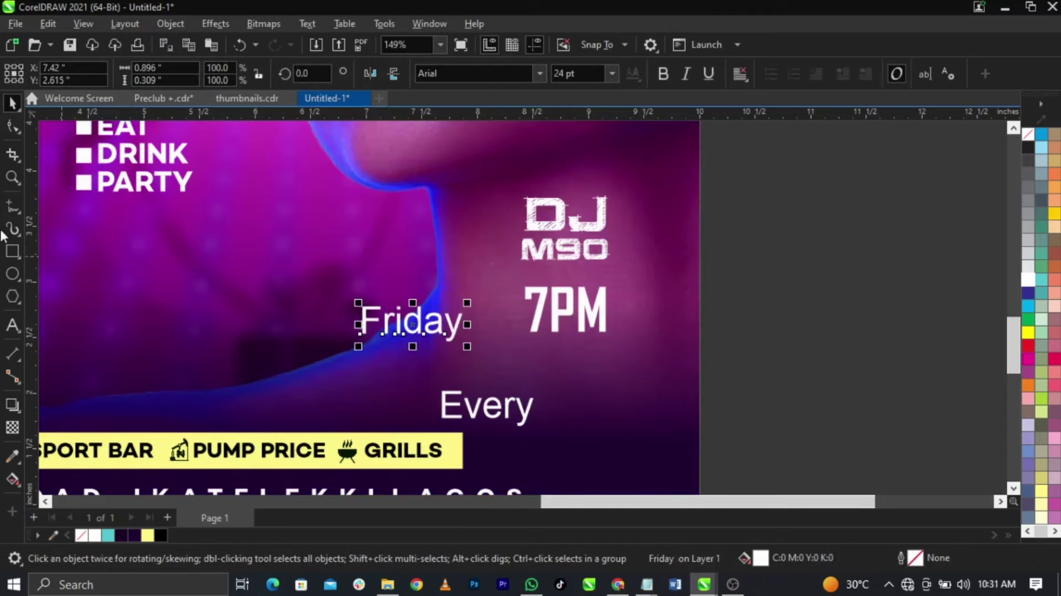
key("ctrl+z")
left_click(474, 418, "shift")
key("F8")
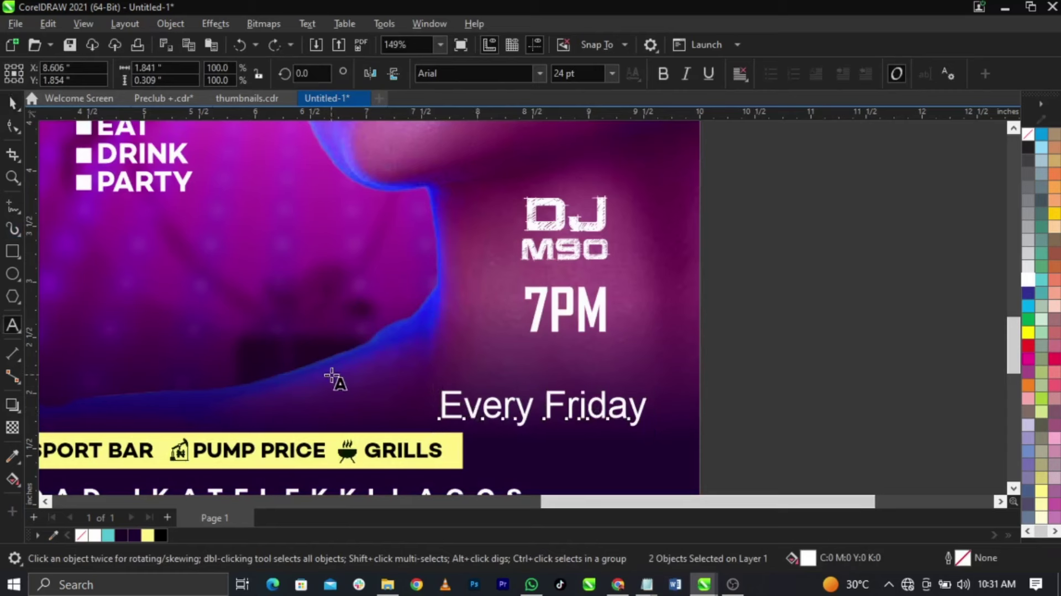
left_click(447, 74)
type("agency")
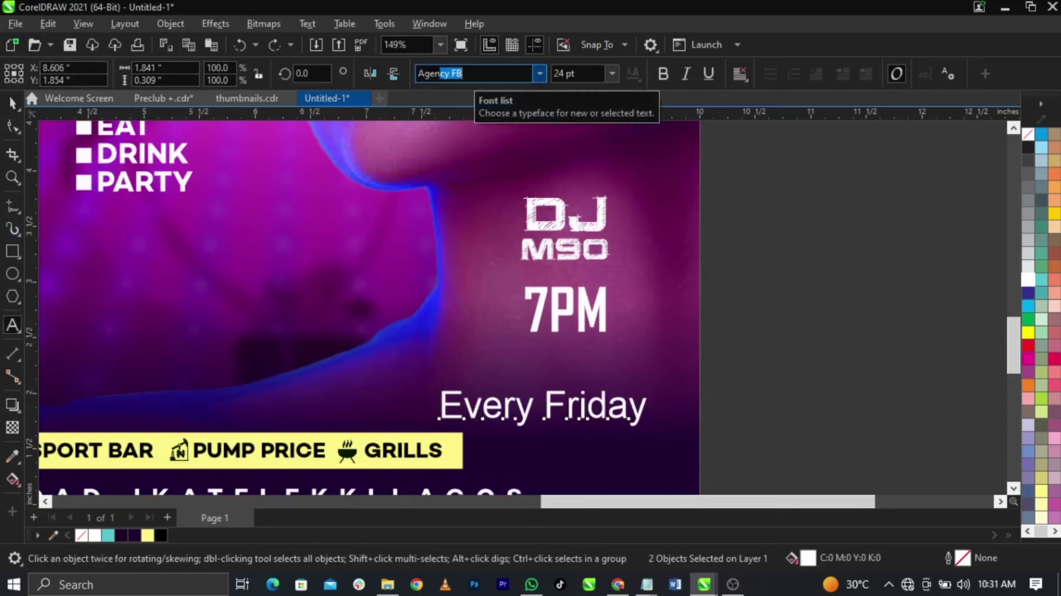
key("Return")
Change Every and Friday to uppercase with Change Case
left_click(789, 420)
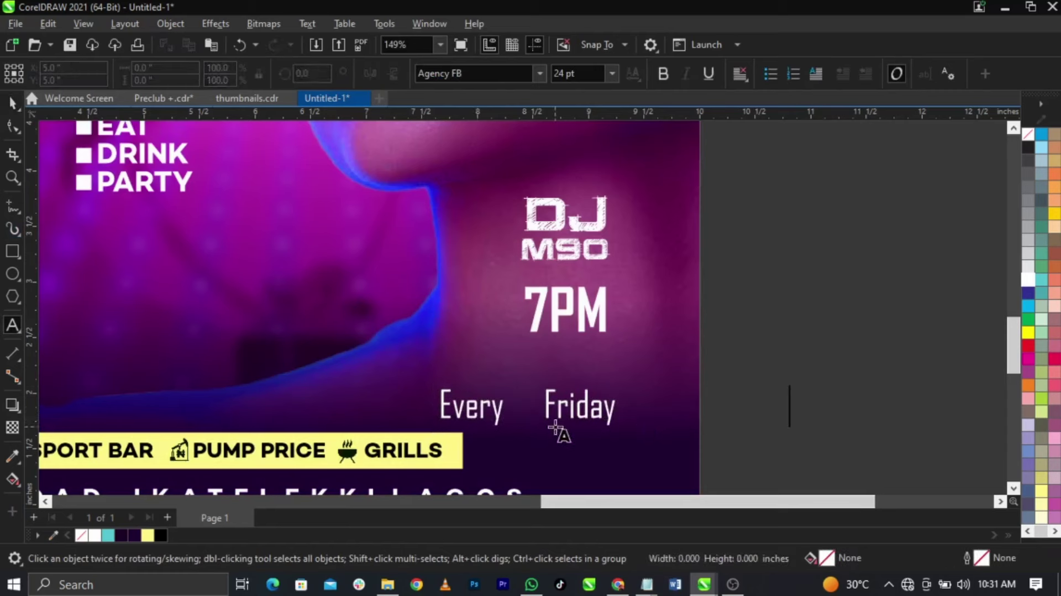
key("ctrl+space")
left_click(499, 419)
double_click(499, 414)
key("shift+F3")
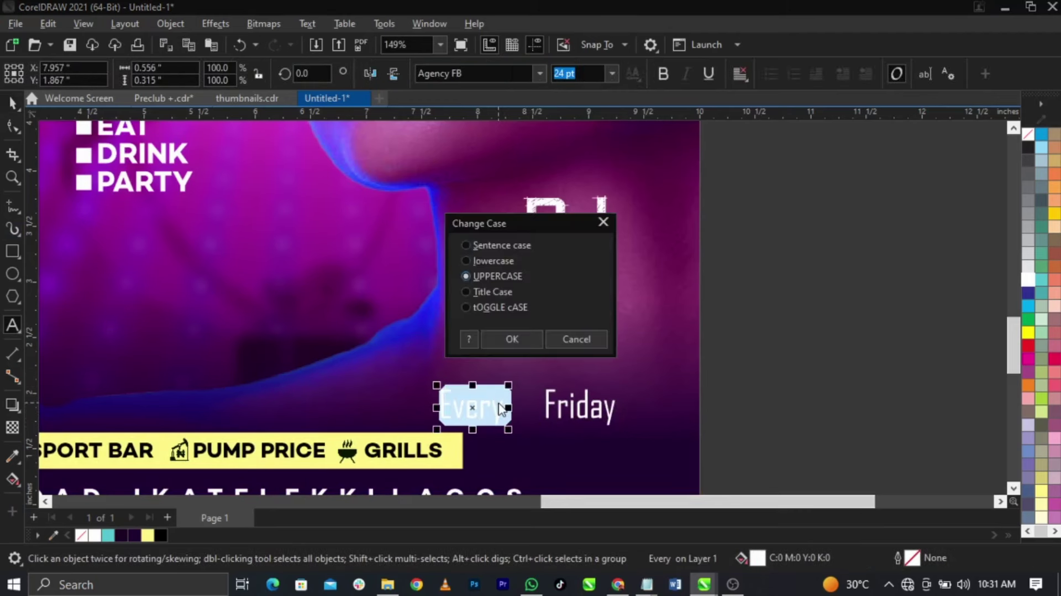
key("Return")
left_click(588, 411)
double_click(590, 410)
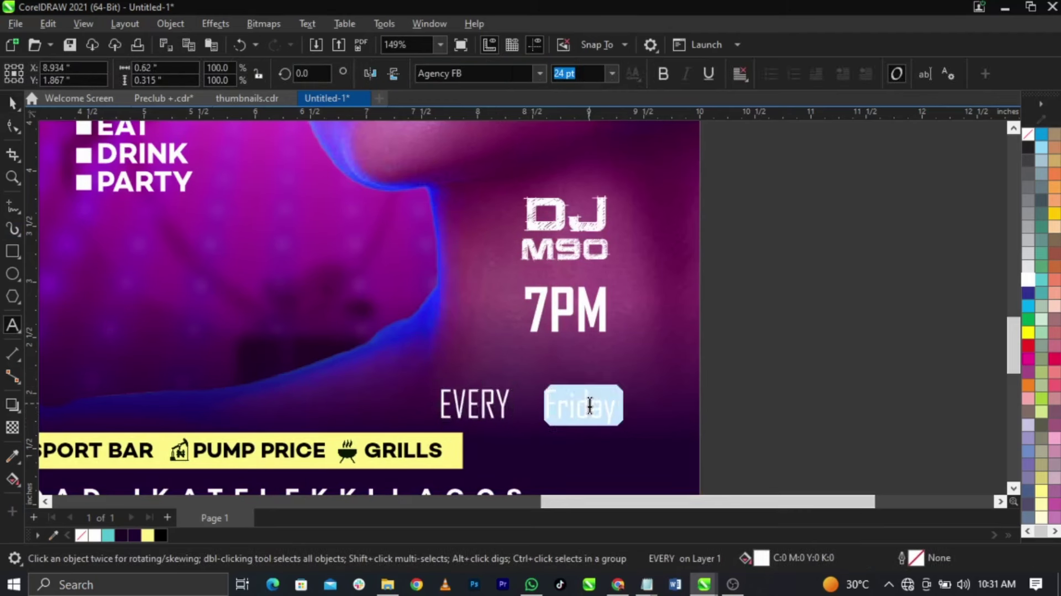
key("shift+F3")
key("Return")
key("ctrl+space")
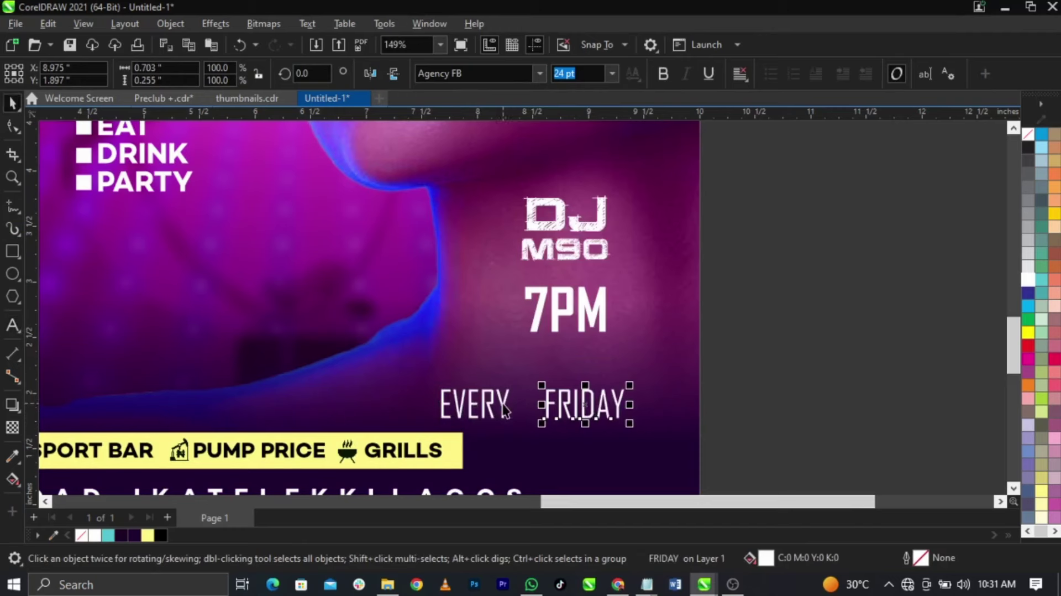
Delete DAY from FRIDAY to leave FRI, and stack EVERY above it
double_click(585, 410)
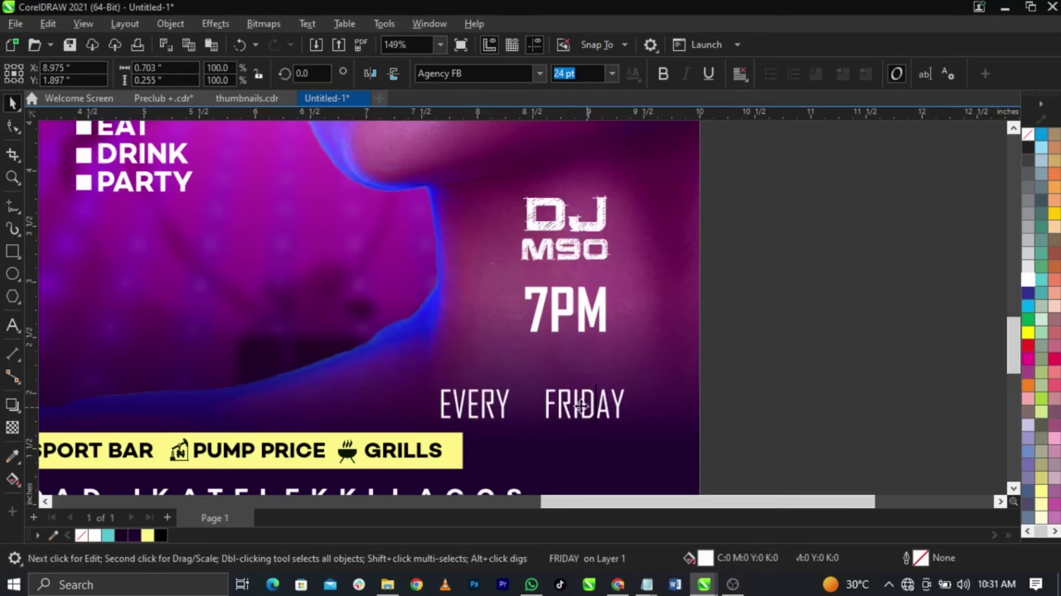
left_click_drag(579, 410, 656, 419)
key("BackSpace")
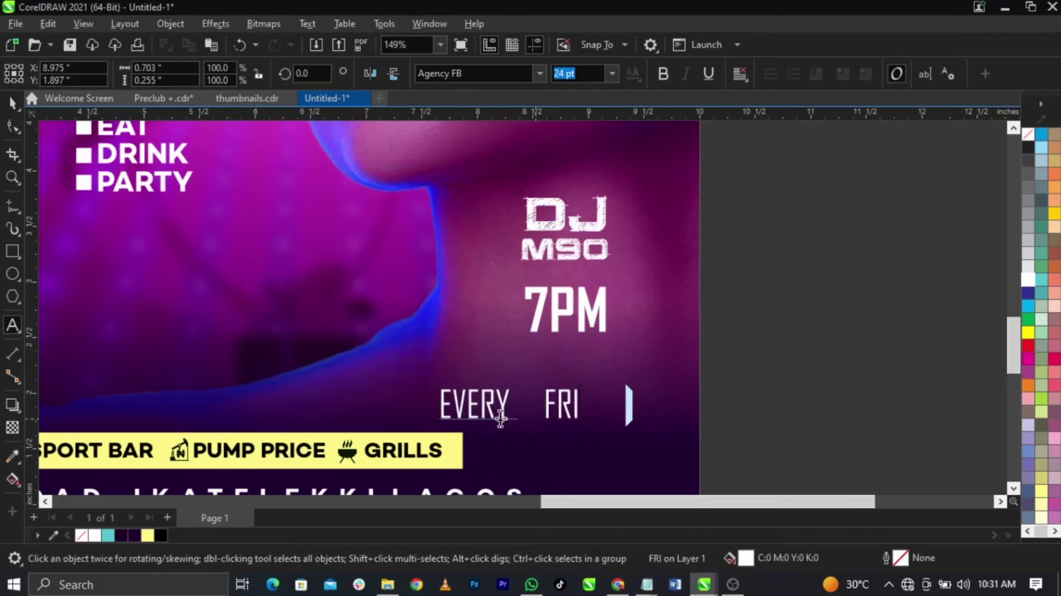
key("ctrl+space")
left_click_drag(514, 409, 610, 379)
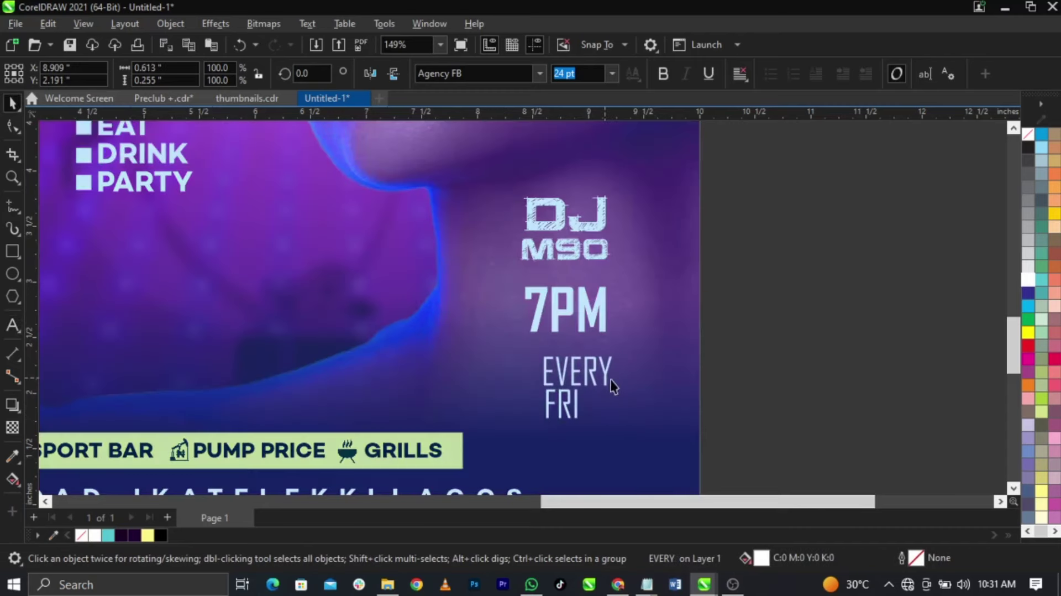
Enlarge FRI, rescale the EVERY FRI pair, and move it beneath 7PM
left_click(578, 411)
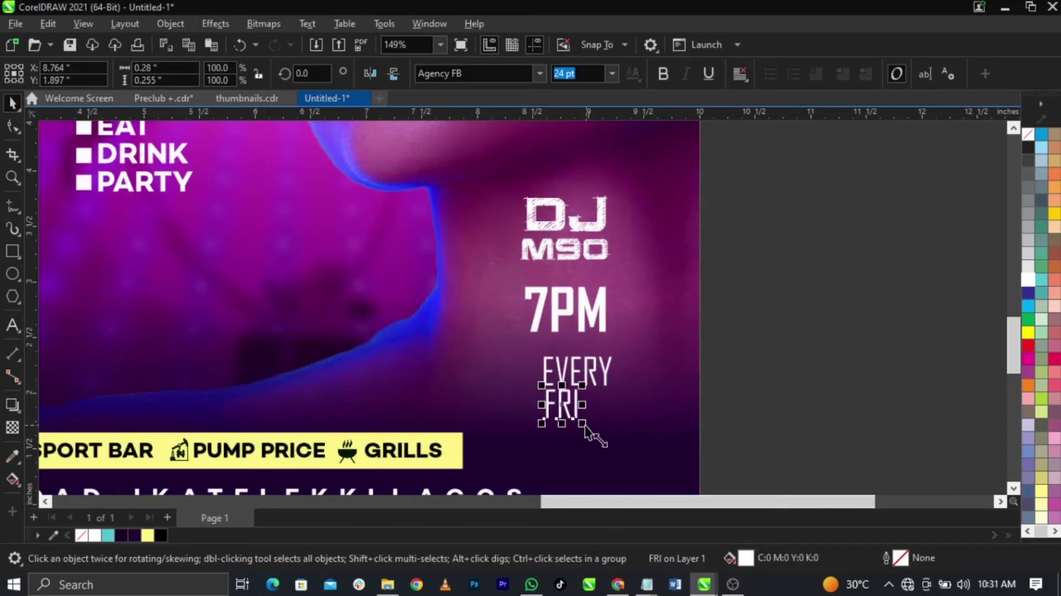
left_click_drag(582, 423, 610, 455)
left_click(608, 378, "shift")
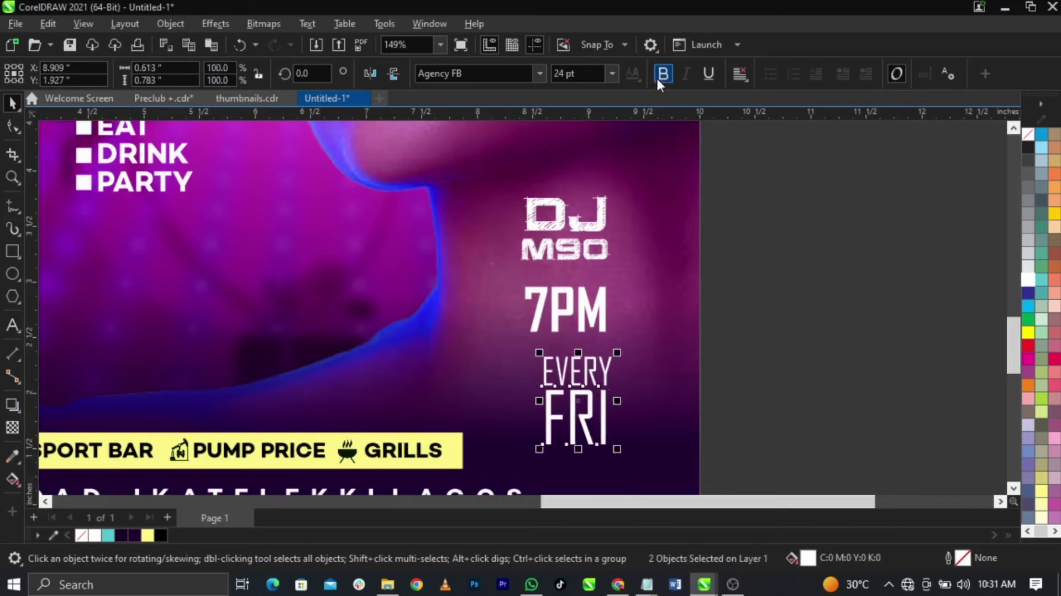
left_click_drag(617, 400, 624, 400)
left_click_drag(624, 354, 588, 405)
left_click_drag(754, 141, 507, 470)
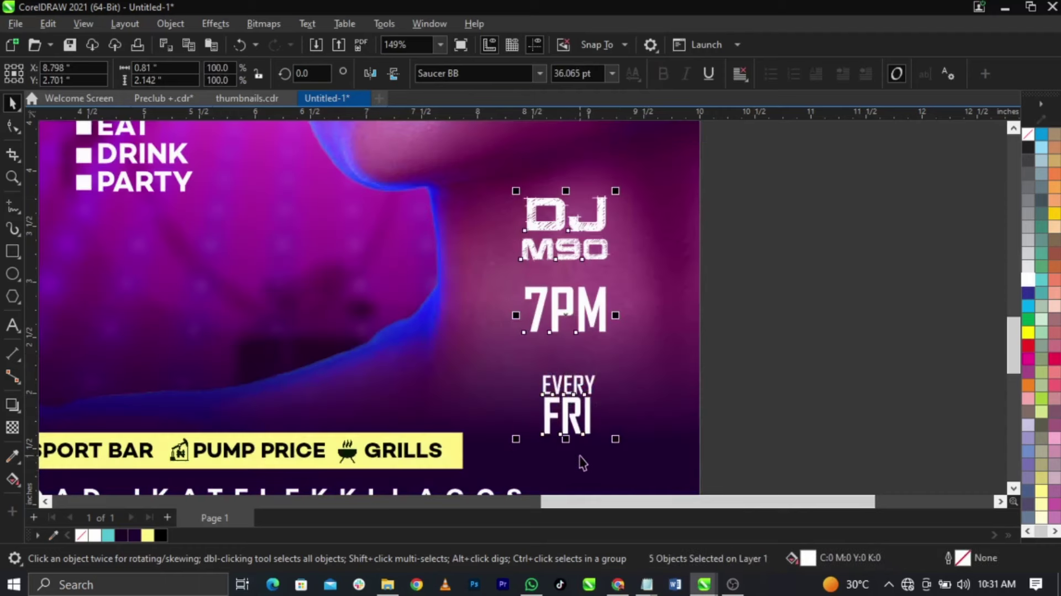
Draw a white rectangle below 7PM and round its corners
left_click(11, 254)
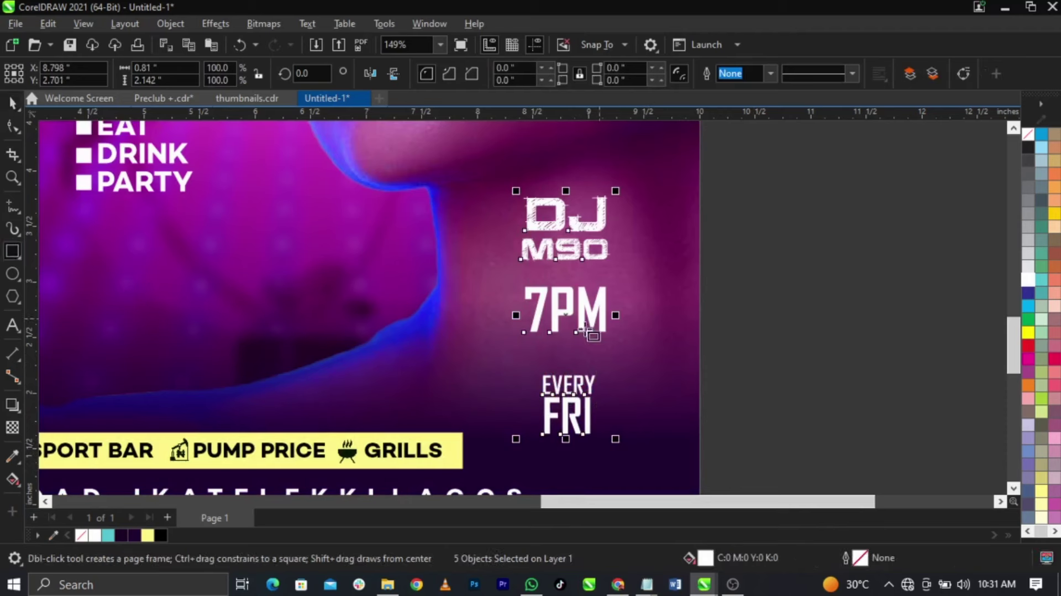
left_click_drag(524, 346, 611, 472)
left_click(13, 126)
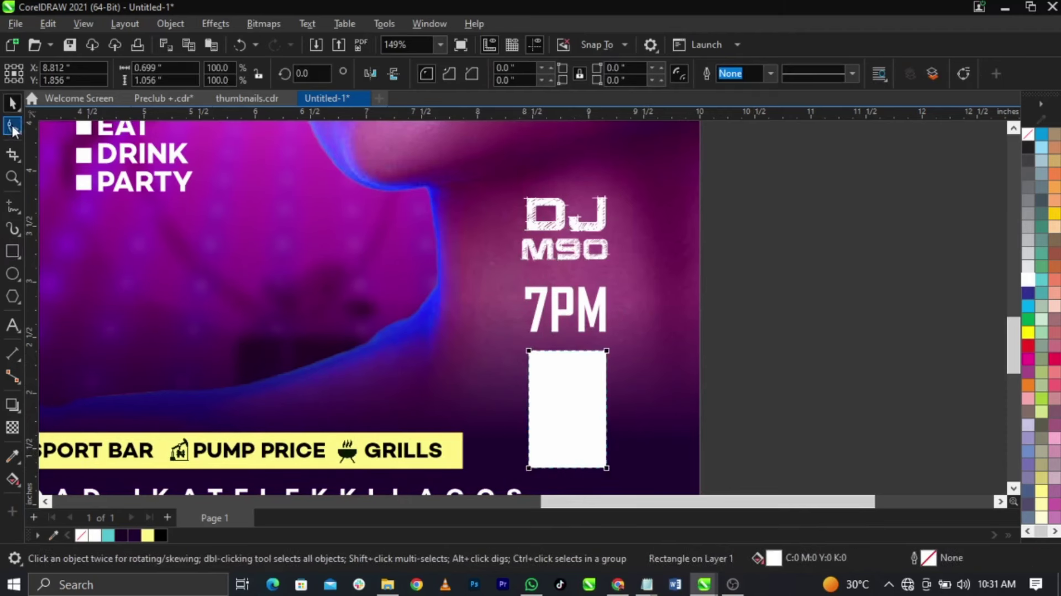
left_click_drag(529, 352, 528, 362)
key("space")
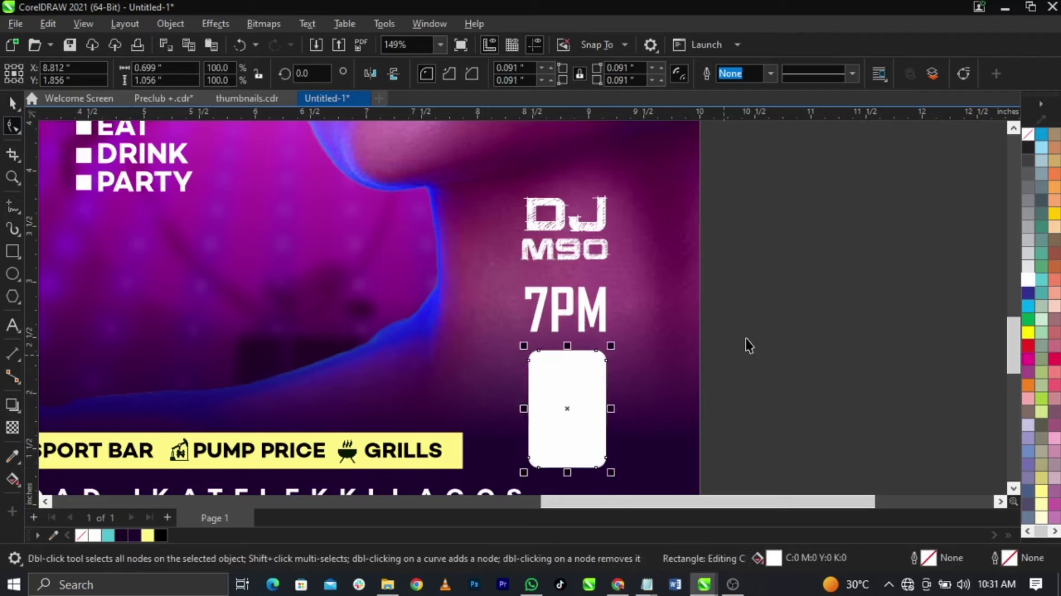
Make the EVERY FRI text black and stretch it taller to fill the box
left_click_drag(745, 338, 511, 462)
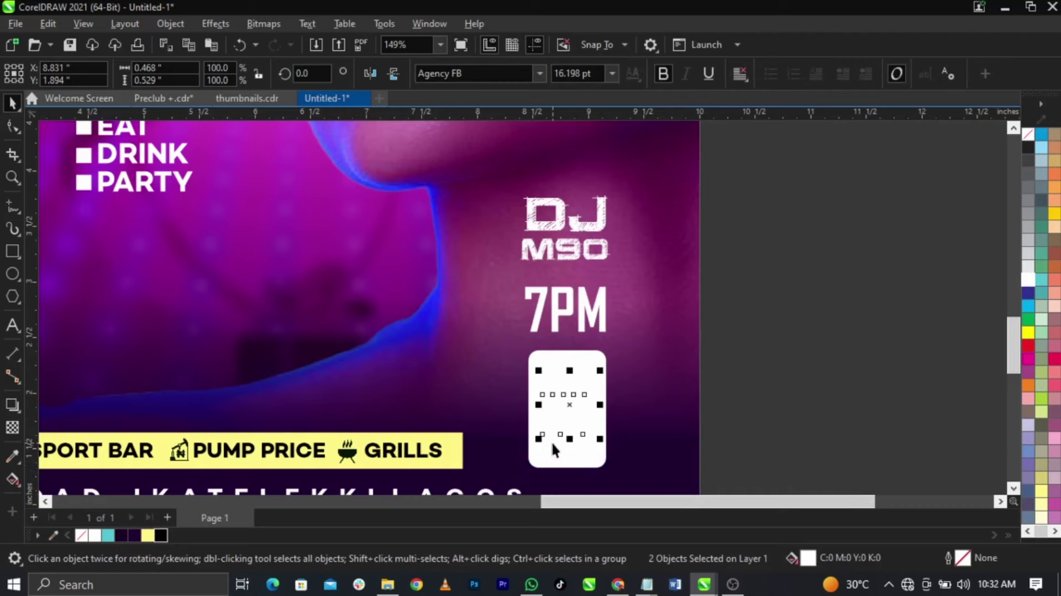
left_click(160, 536)
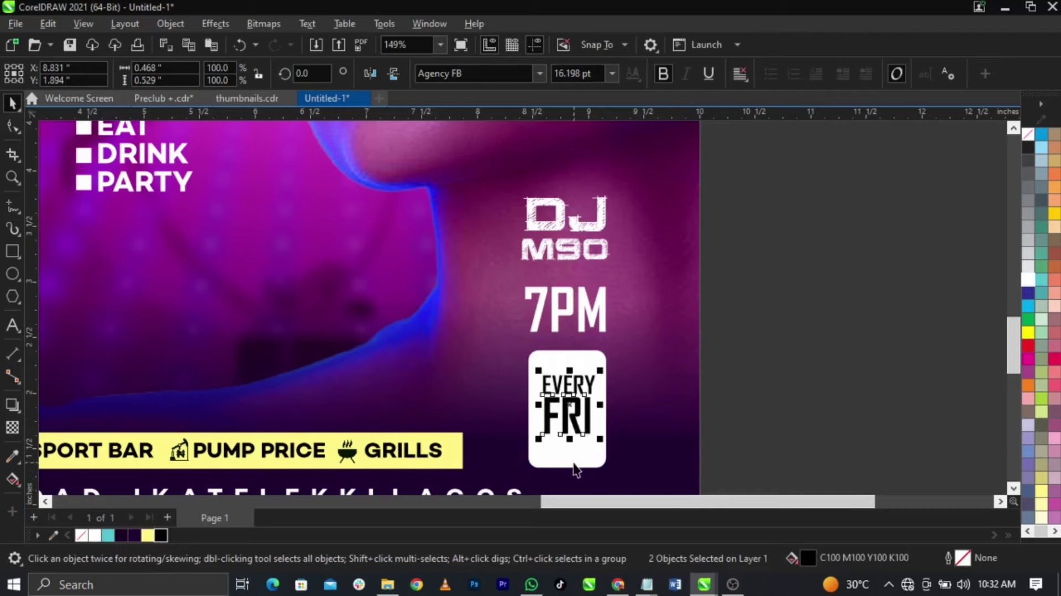
scroll(580, 456, "up", 1)
scroll(585, 424, "up", 1)
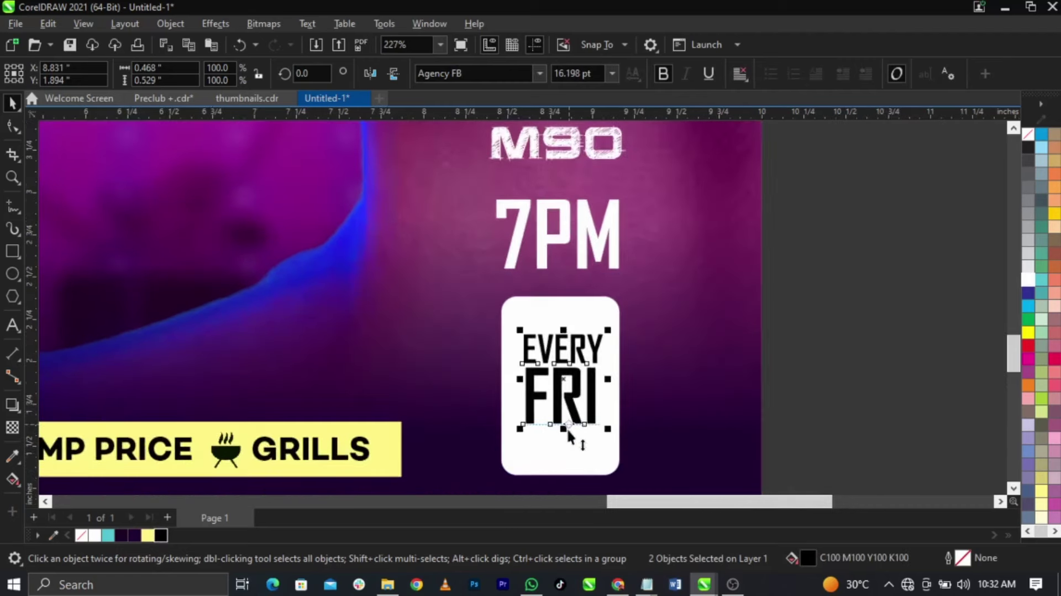
left_click_drag(564, 436, 564, 449)
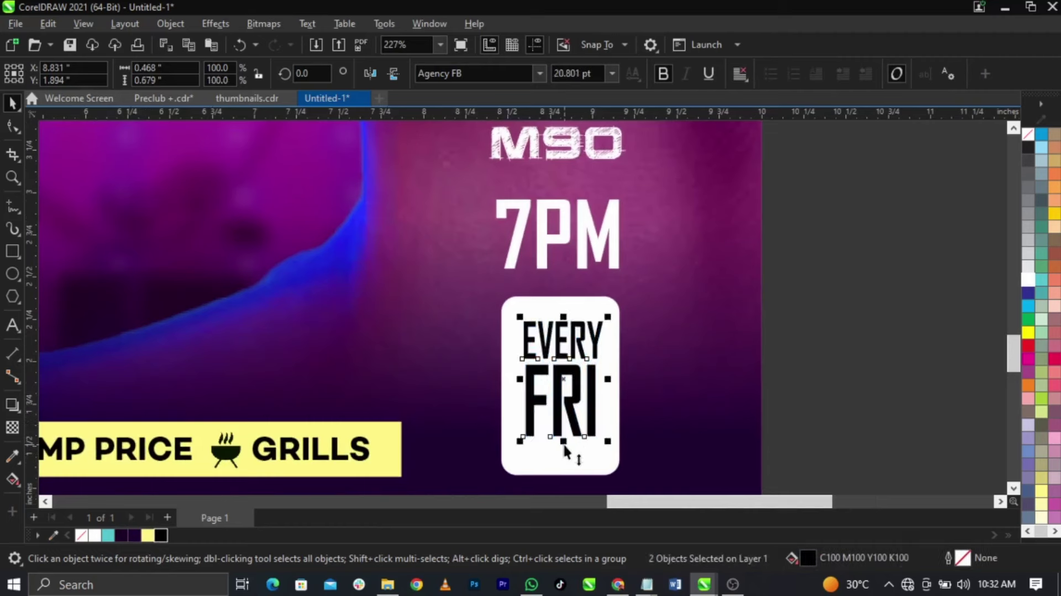
Make the white rounded box slightly shorter and narrower
left_click(618, 384)
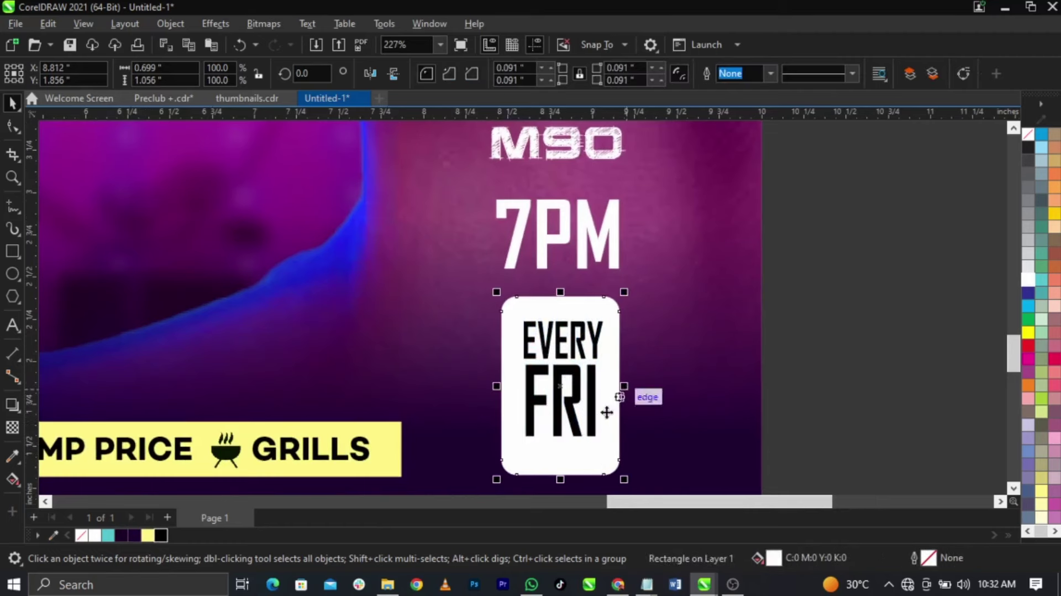
left_click_drag(560, 479, 561, 465)
scroll(611, 385, "up", 2)
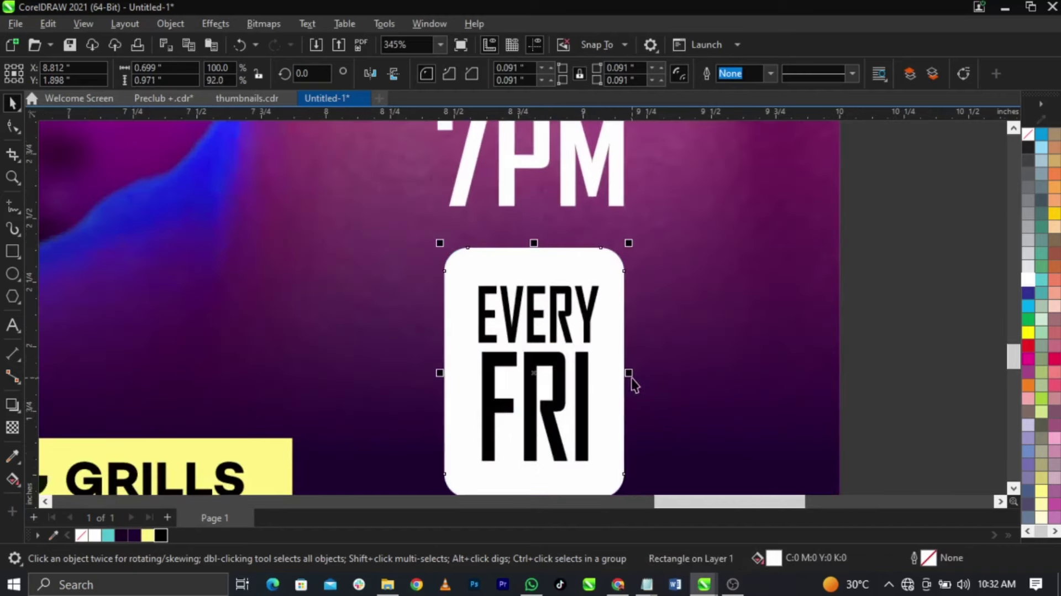
left_click_drag(629, 375, 623, 387)
scroll(604, 469, "down", 5)
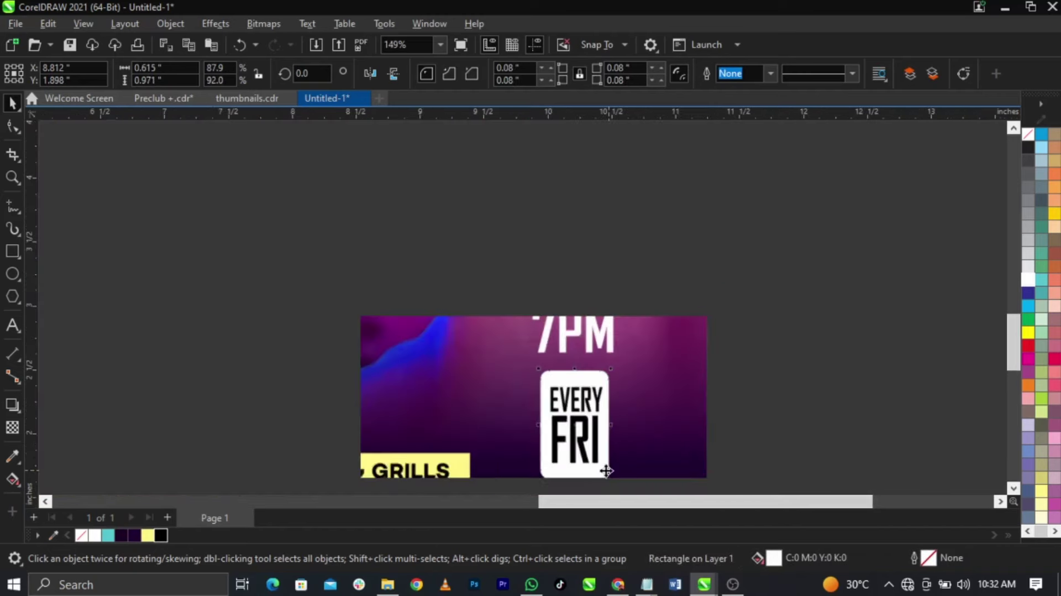
left_click(748, 416)
scroll(535, 287, "up", 4)
Shrink DJ, M90 and 7PM to about 86% to fit the column
left_click_drag(519, 236, 534, 253)
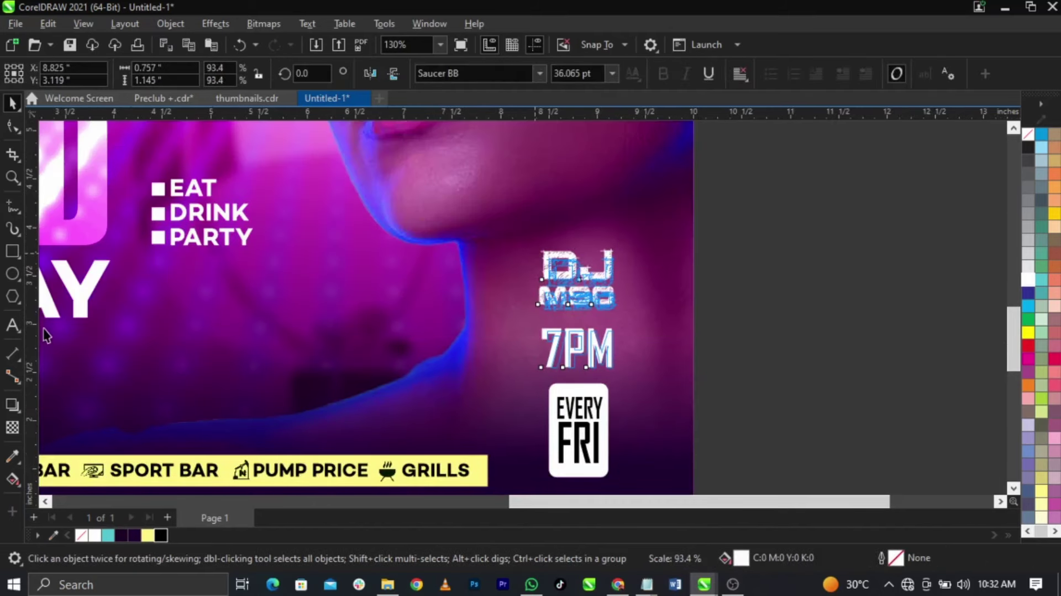
left_click_drag(44, 334, 38, 332)
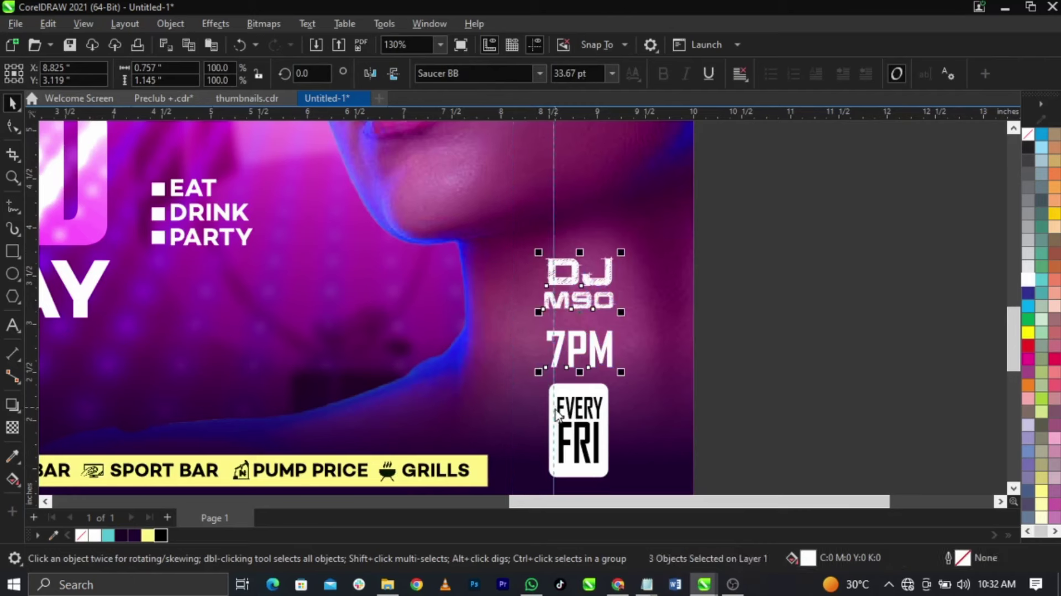
left_click_drag(532, 401, 608, 274)
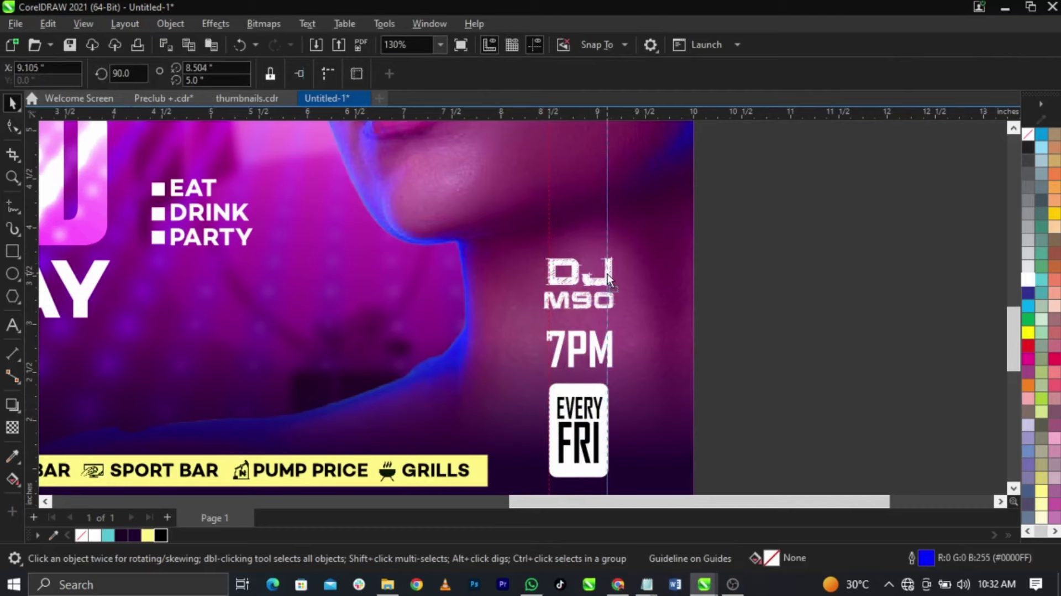
left_click_drag(729, 234, 525, 371)
scroll(602, 367, "up", 3)
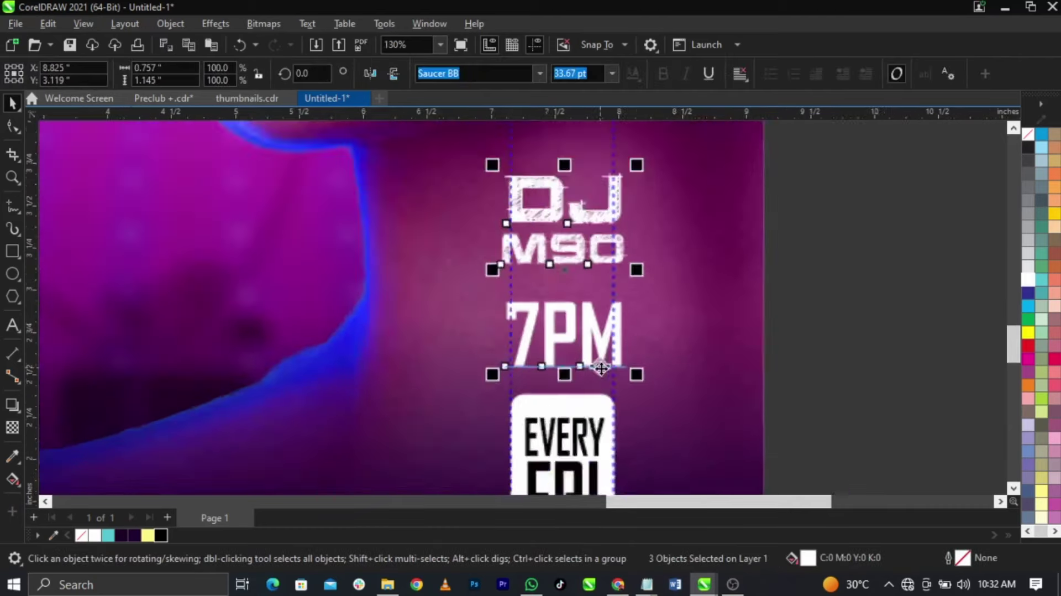
left_click_drag(653, 384, 594, 356)
Delete both vertical guidelines and fit the whole flyer in view
left_click(605, 389)
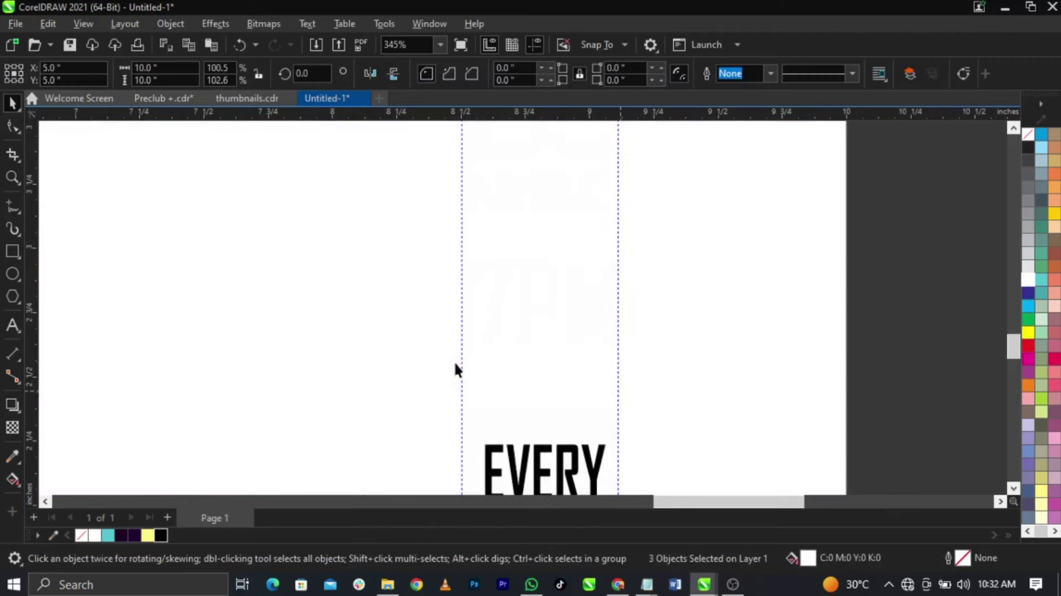
left_click(458, 366)
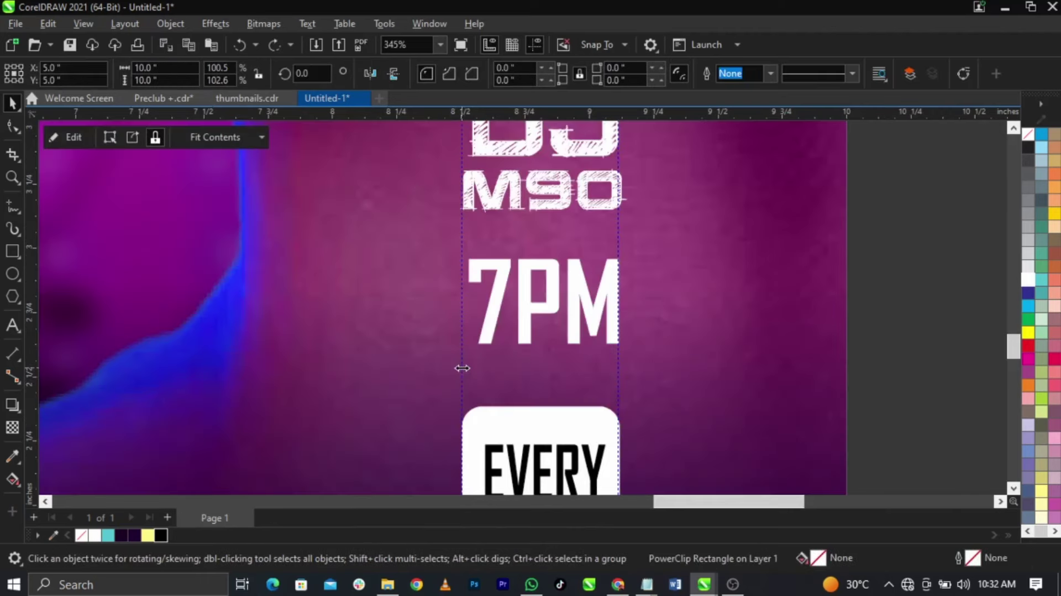
left_click(462, 368)
key("Delete")
left_click(617, 381)
key("Delete")
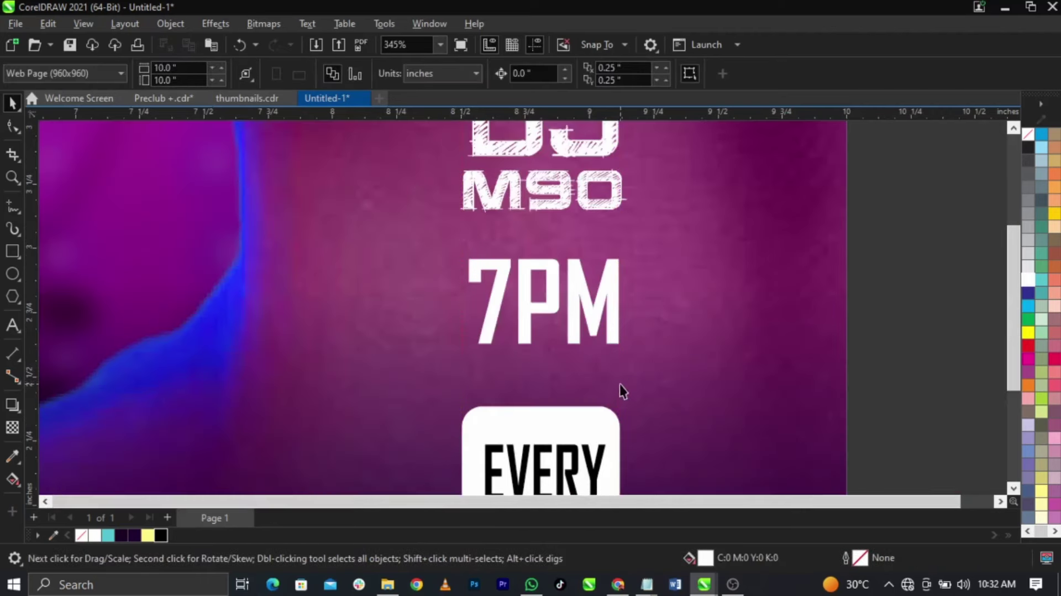
key("F4")
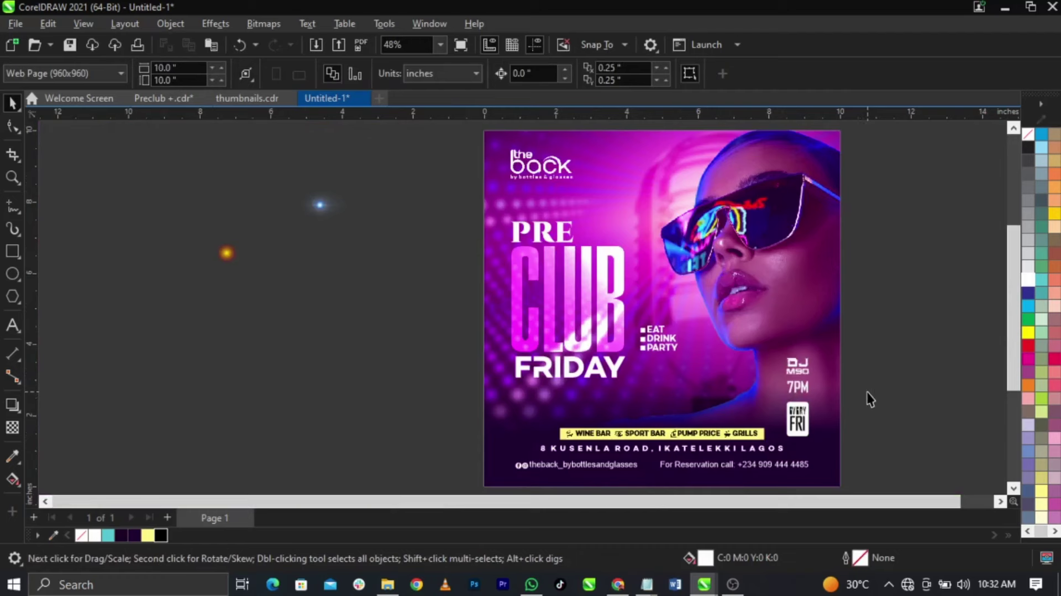
Place the blue lens flare PNG over the model's sunglasses
left_click_drag(873, 338, 773, 470)
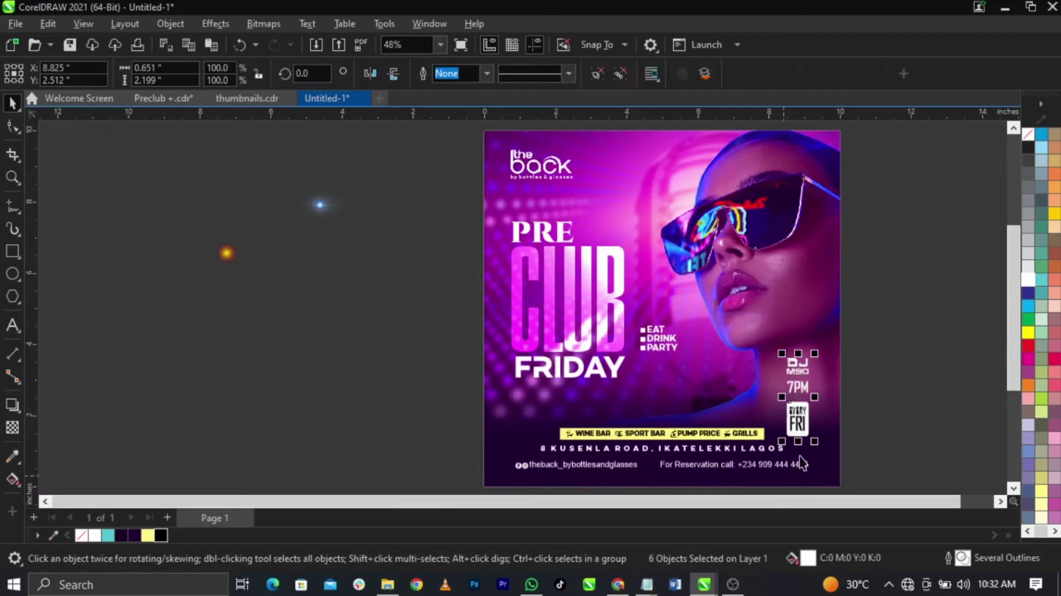
left_click(807, 473, "shift")
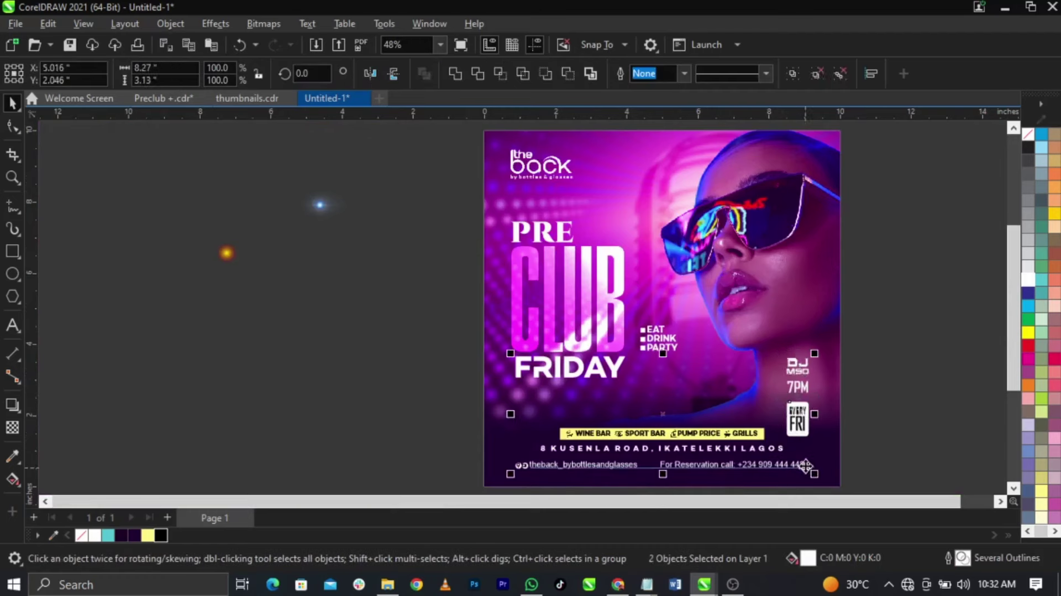
left_click(883, 443)
left_click_drag(318, 213, 863, 338)
left_click_drag(701, 251, 731, 246)
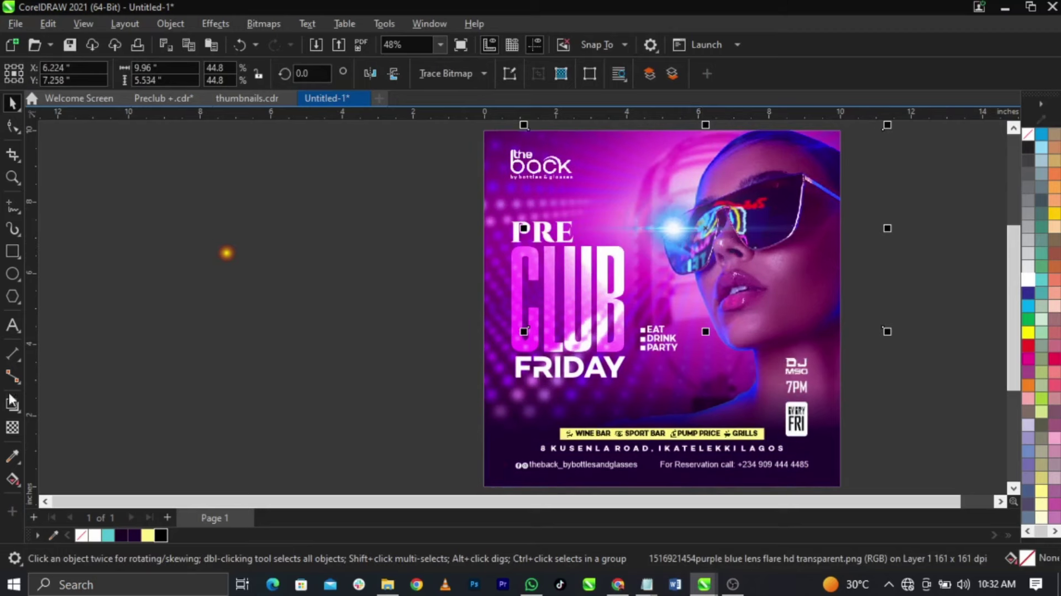
Set the lens flare's transparency merge mode to Screen
left_click(13, 430)
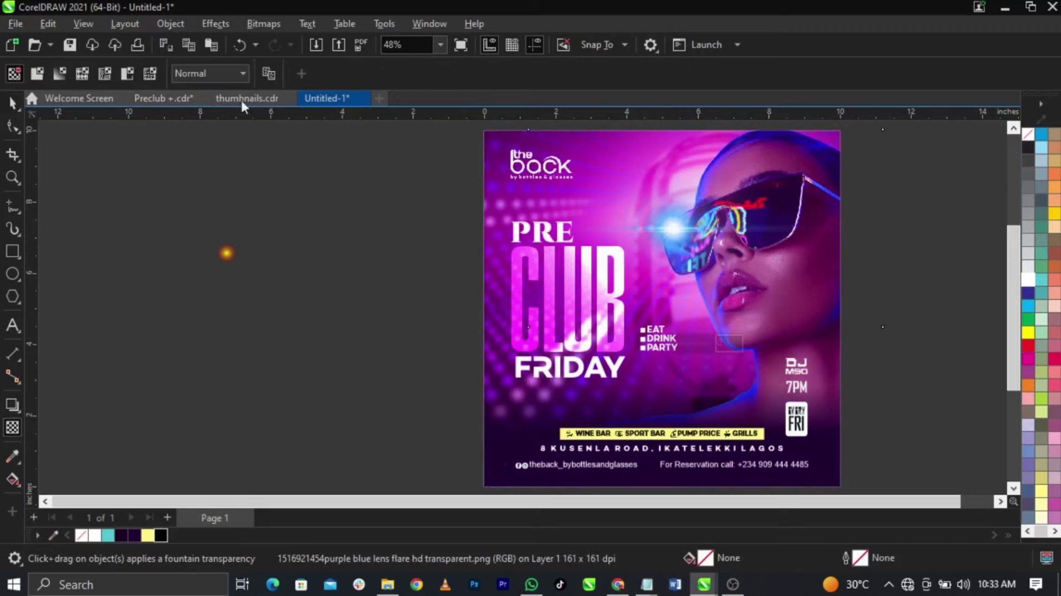
left_click(214, 77)
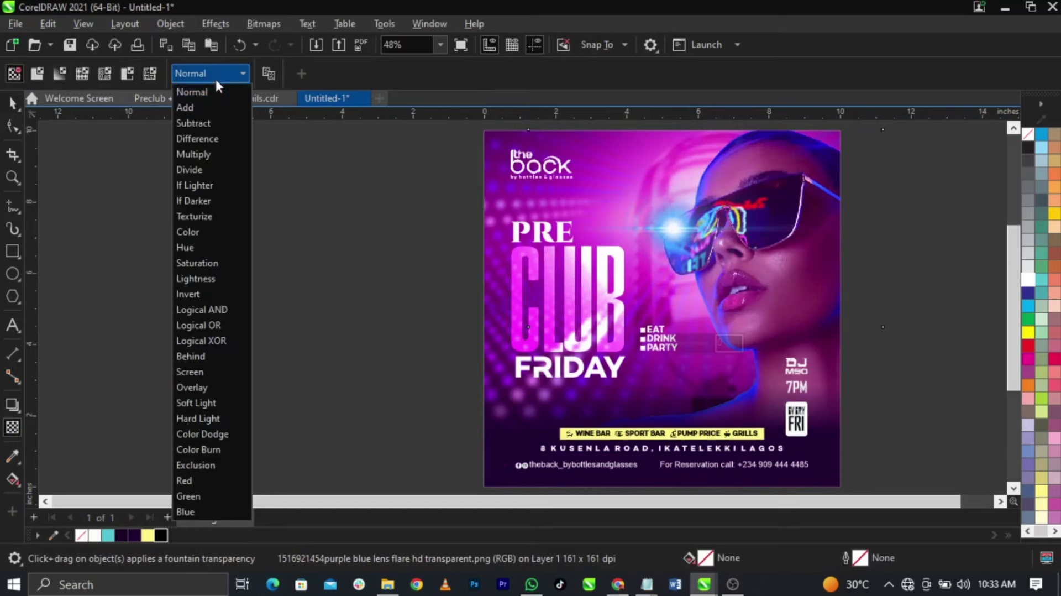
left_click(200, 371)
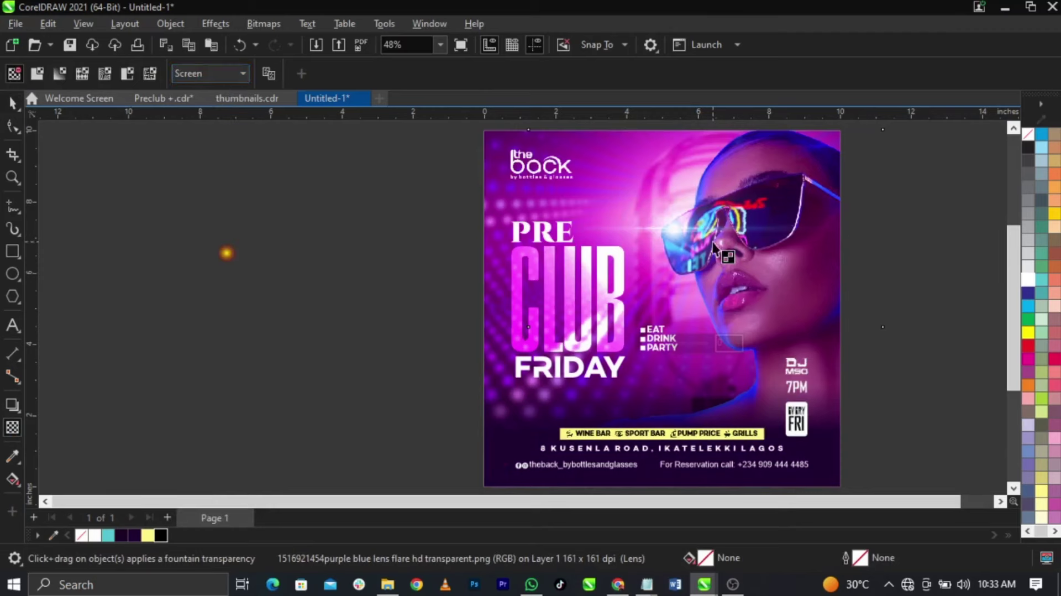
key("space")
Enlarge the lens flare to about 17 inches wide and recentre it over the sunglasses
left_click_drag(529, 381, 397, 381)
left_click_drag(688, 298, 720, 287)
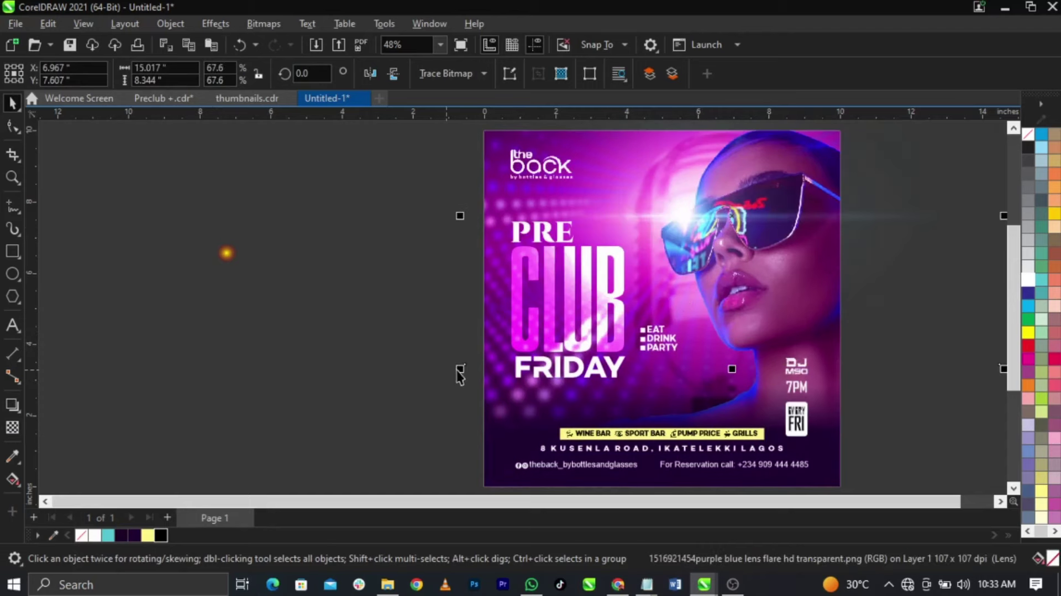
left_click_drag(458, 371, 422, 392)
left_click_drag(759, 288, 765, 280)
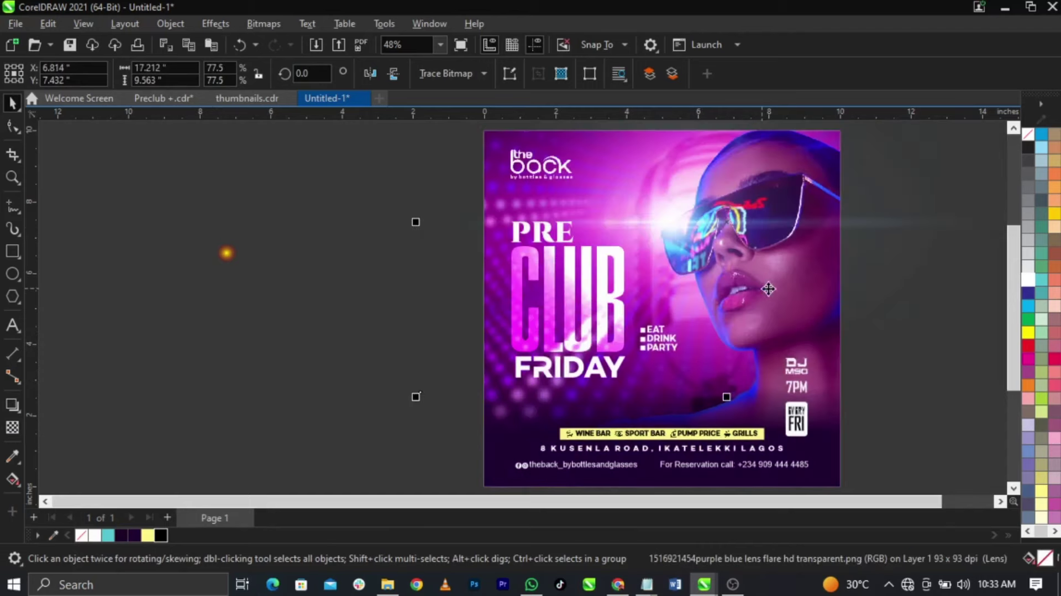
PowerClip the lens flare inside the flyer
right_click(764, 279)
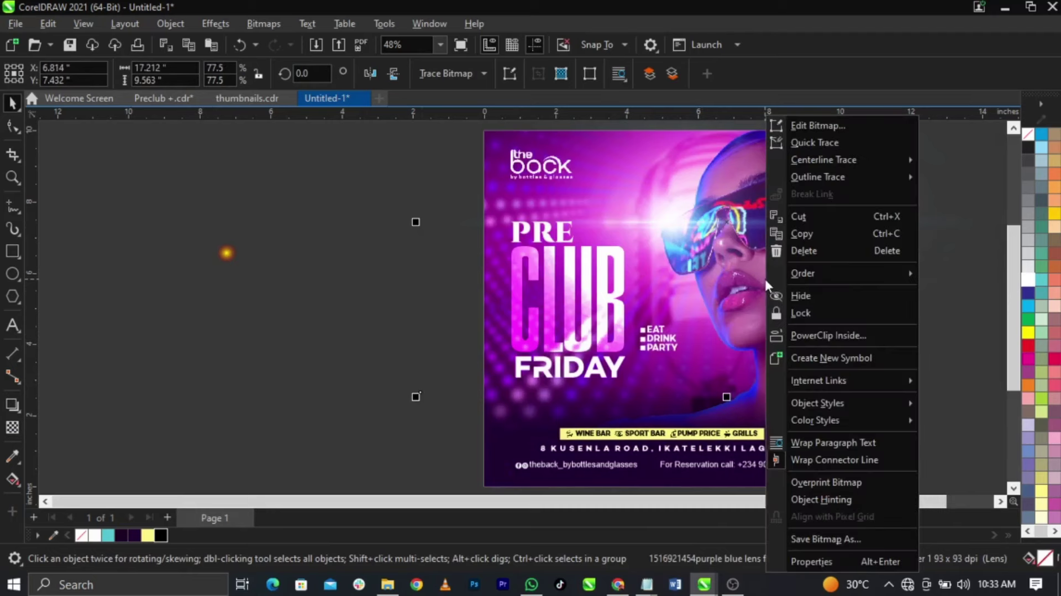
left_click(814, 330)
scroll(398, 336, "down", 2)
left_click(614, 278)
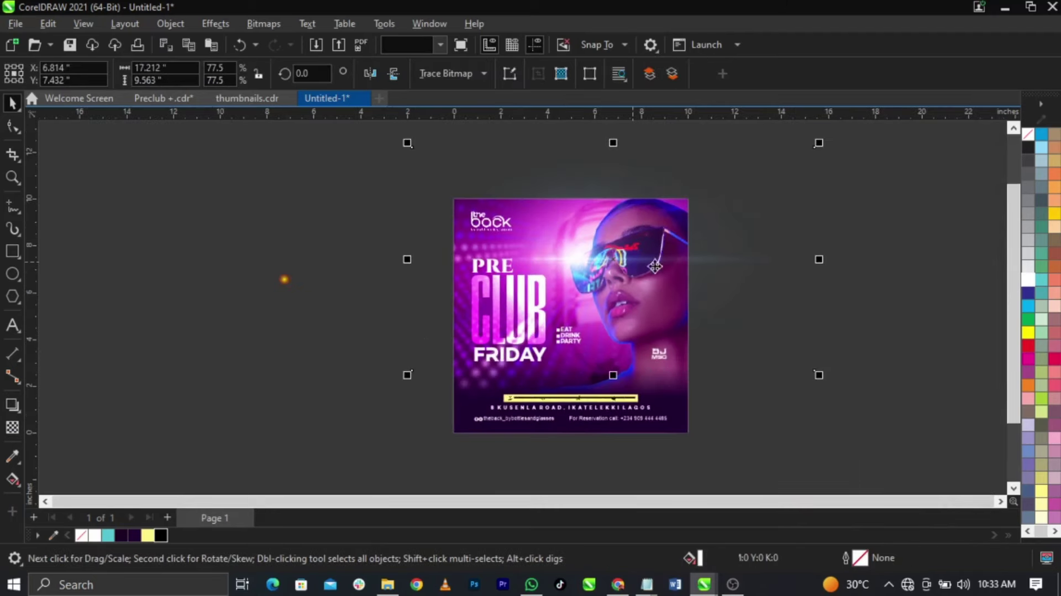
right_click(673, 290)
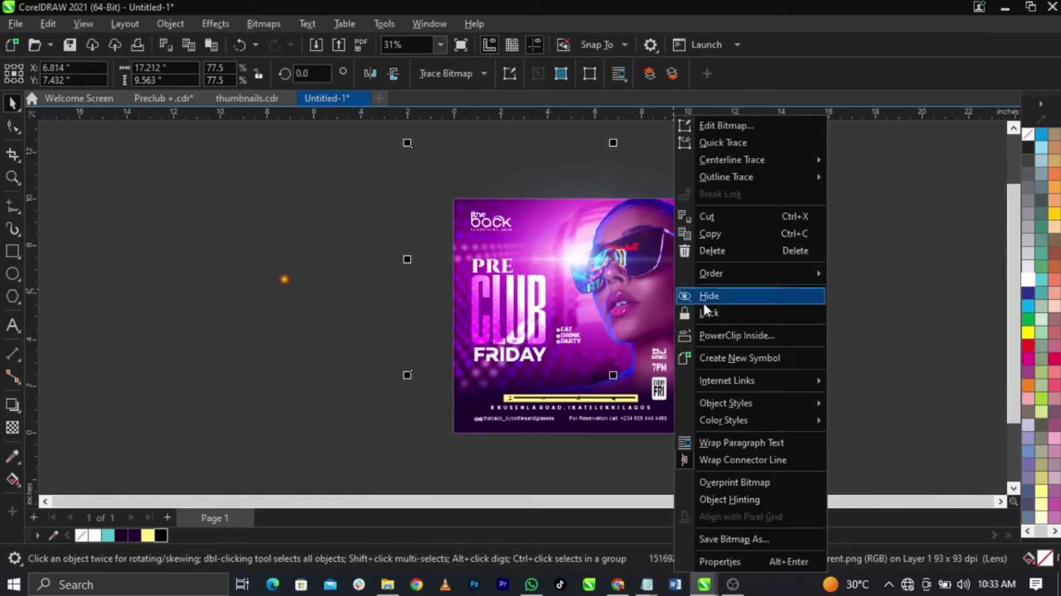
left_click(716, 331)
left_click(462, 409)
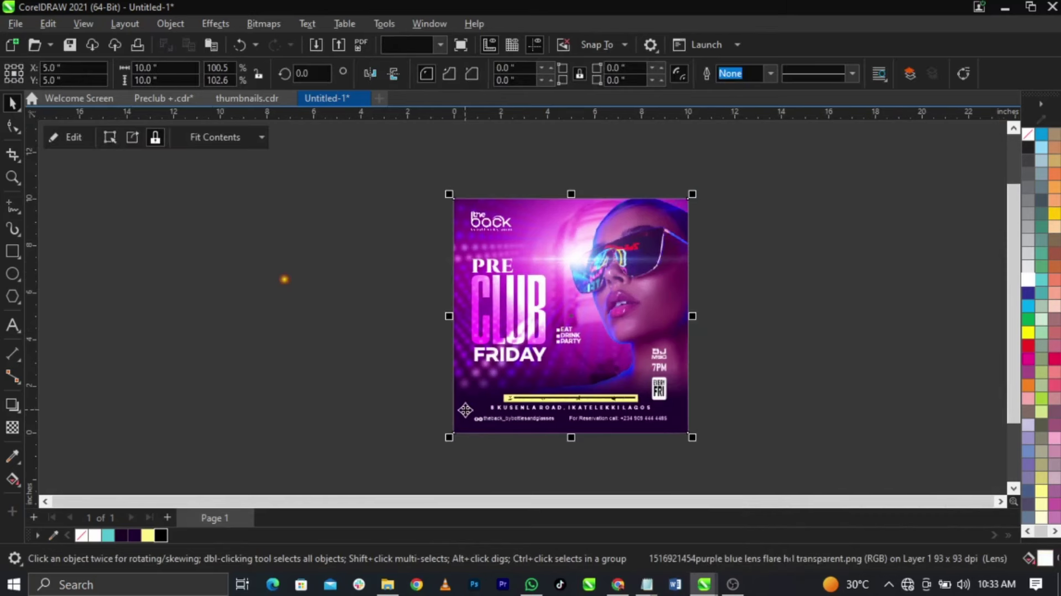
Enlarge the orange glow about thirteen times and move it to the flyer's right edge
left_click(287, 281)
left_click_drag(301, 291, 469, 435)
left_click_drag(701, 370, 763, 348)
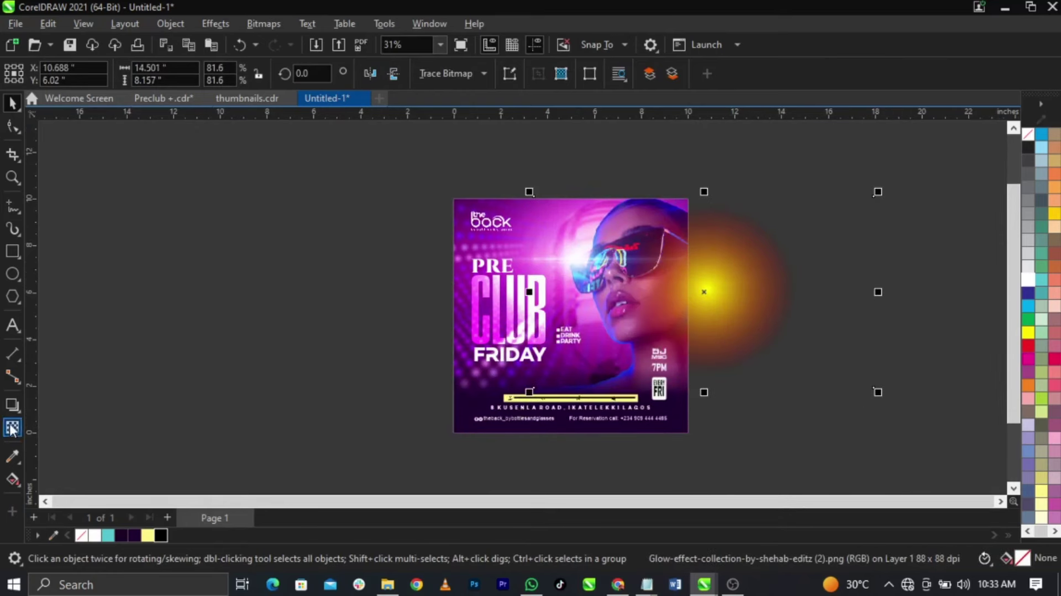
Set the glow's transparency merge mode to Overlay
left_click(11, 429)
left_click(238, 73)
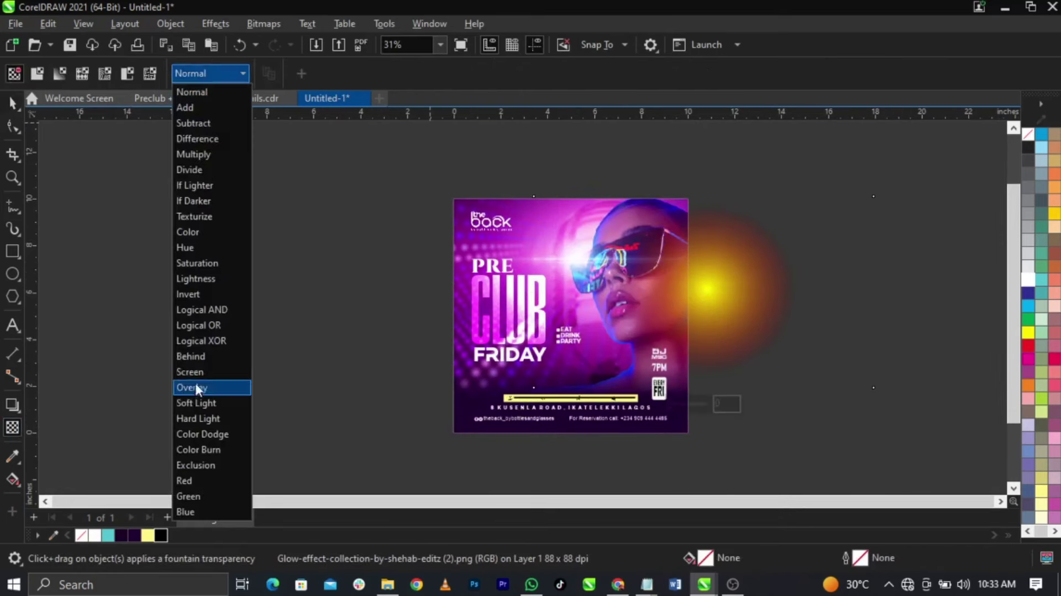
left_click(197, 389)
key("space")
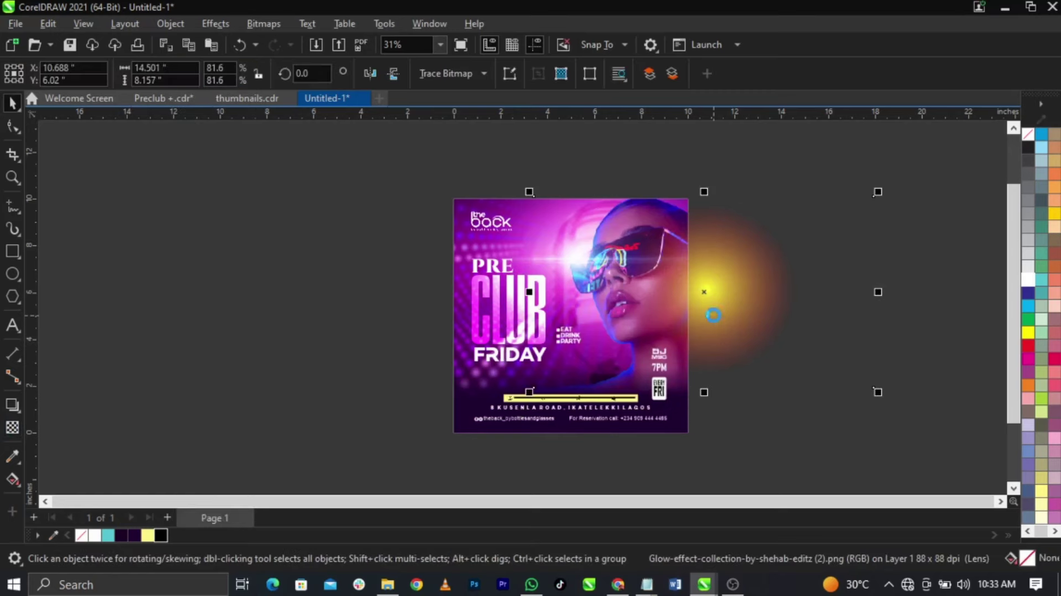
Enlarge the glow to about 106% inside the flyer's PowerClip, then fit the page in view
double_click(646, 308)
left_click(689, 303)
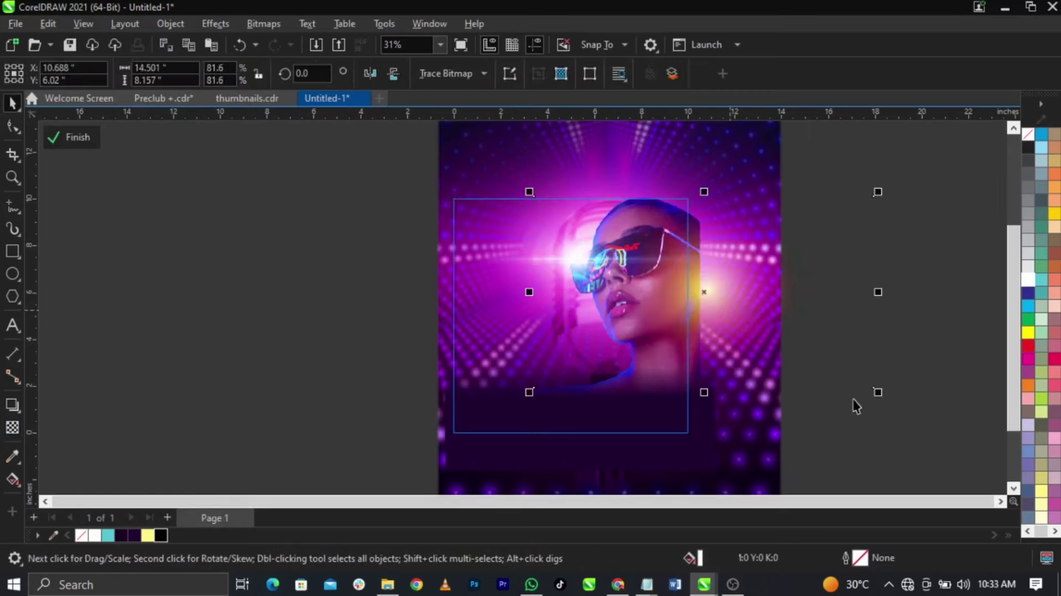
left_click_drag(878, 392, 795, 335)
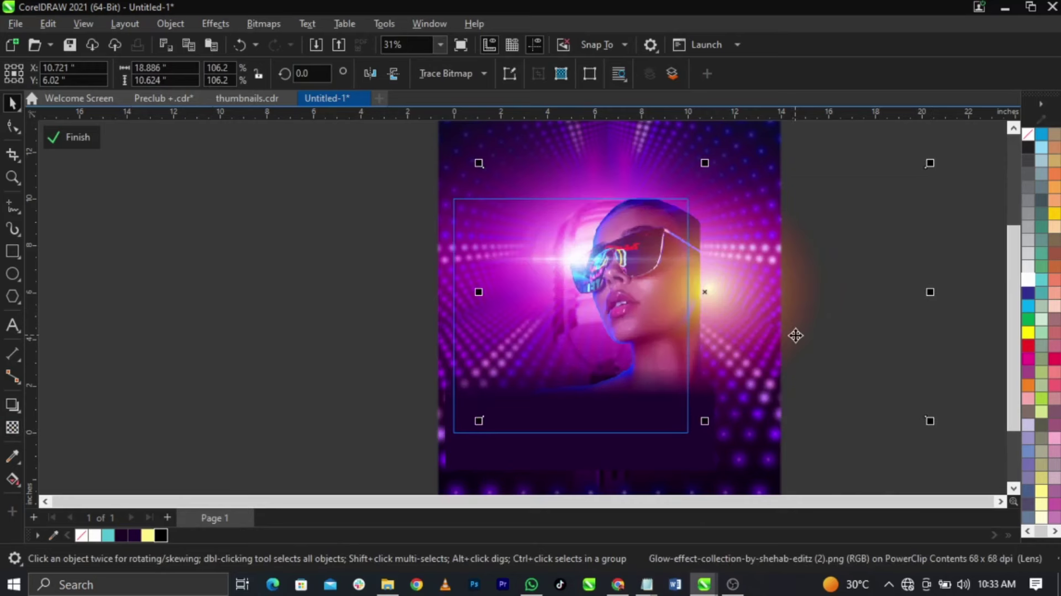
key("ctrl+z")
double_click(694, 303)
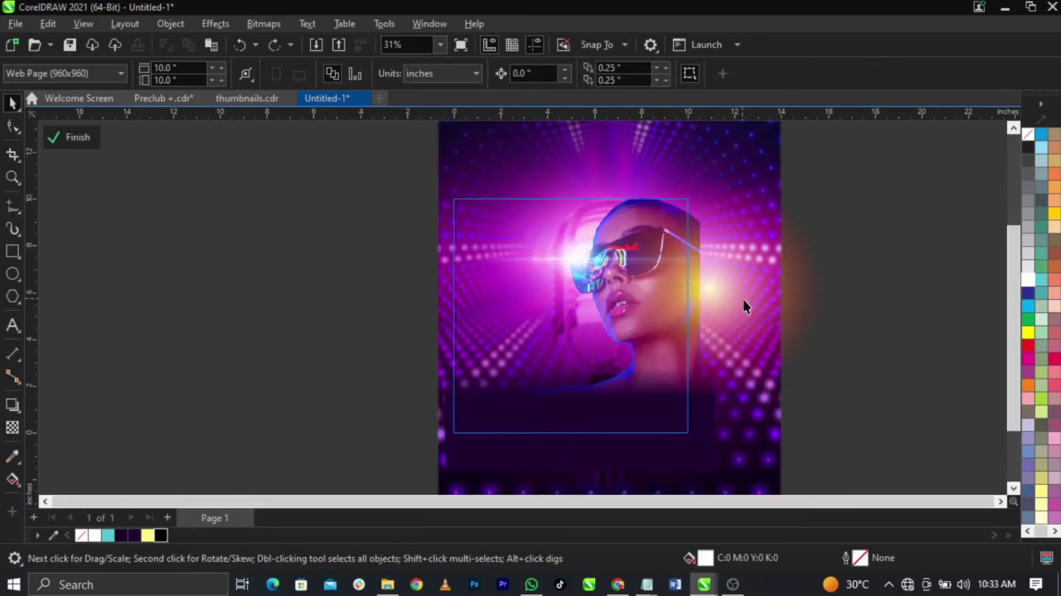
left_click(914, 324)
left_click(914, 325)
left_click(943, 337)
left_click(943, 340)
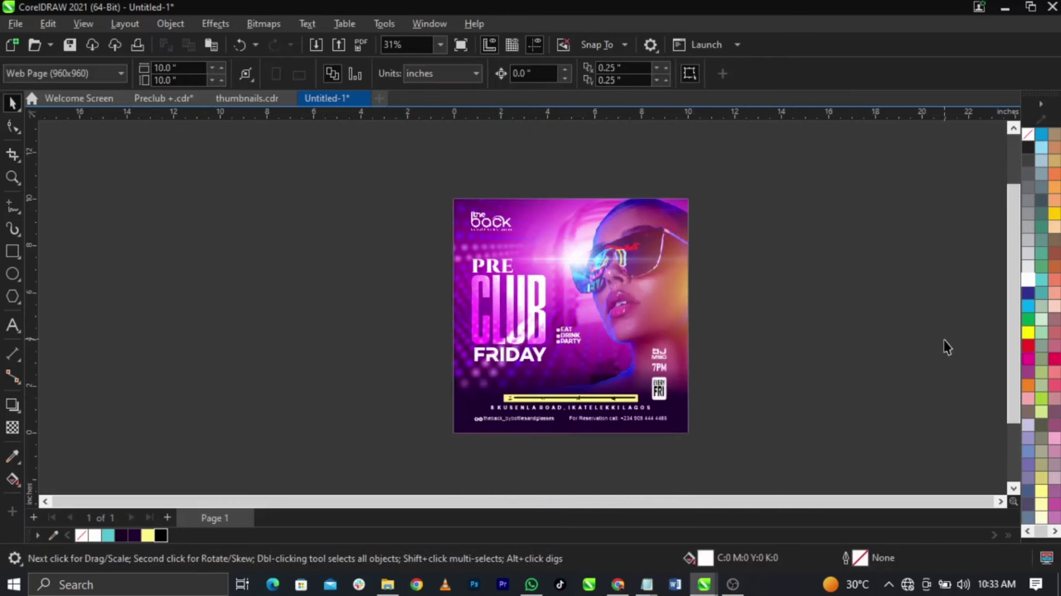
key("shift+F4")
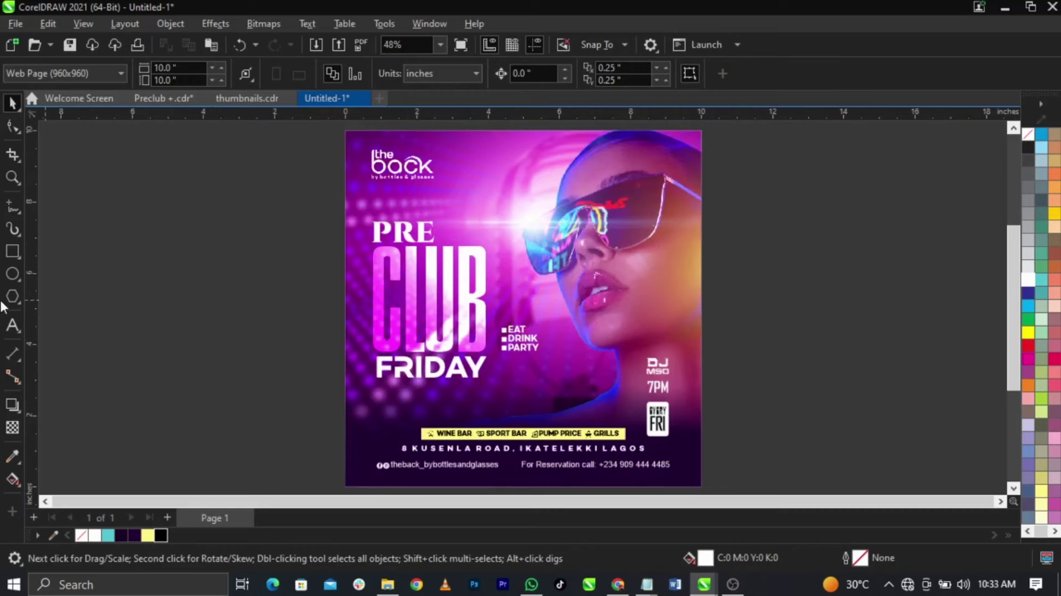
Draw a small circle left of the flyer, fill it red, and start a text line beside it
left_click(11, 275)
left_click_drag(185, 378, 226, 419)
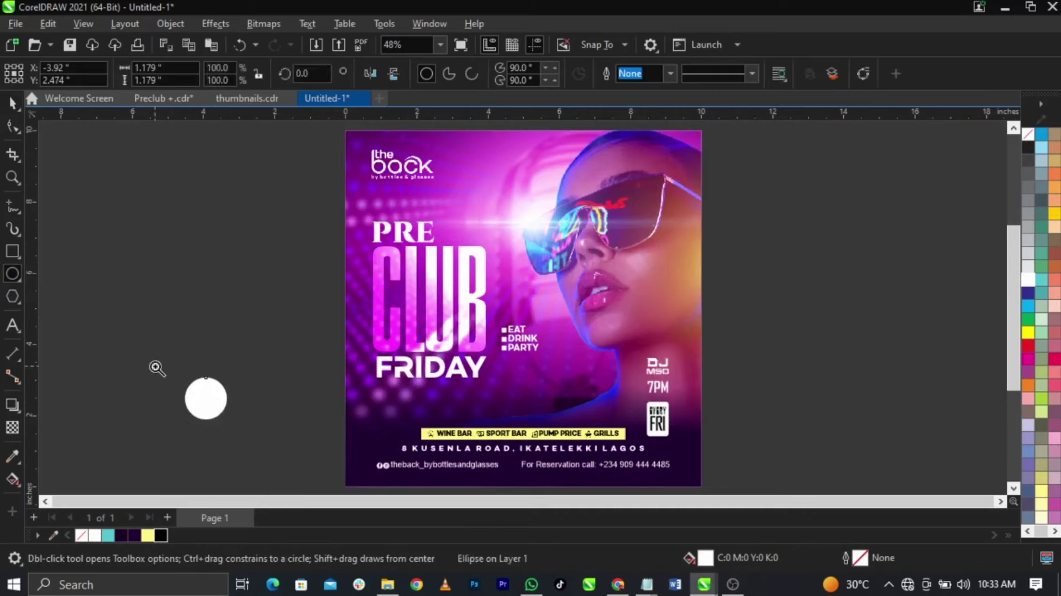
key("z")
key("space")
left_click(1028, 346)
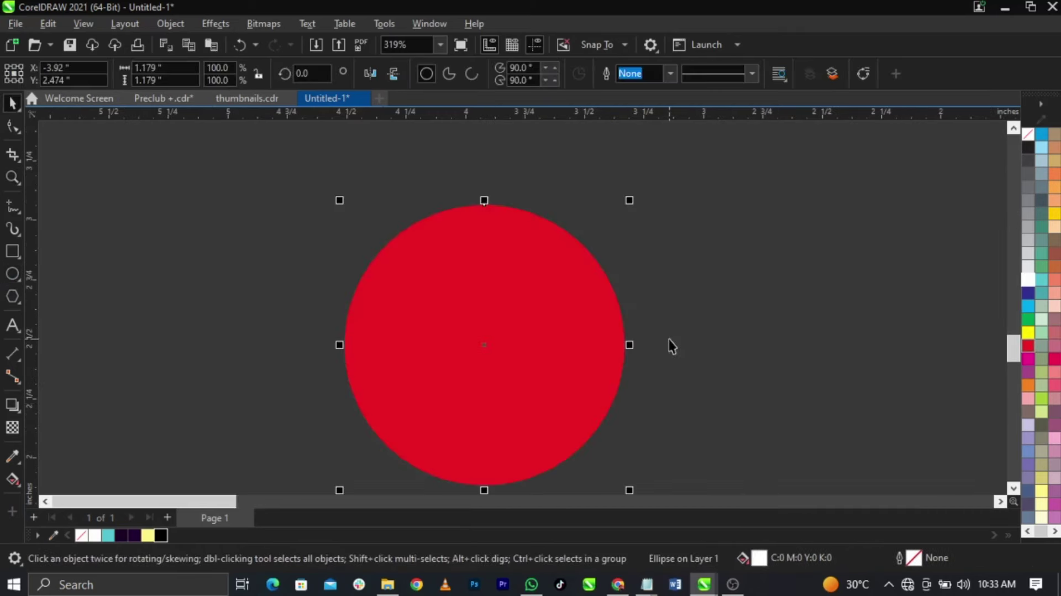
scroll(258, 321, "down", 3)
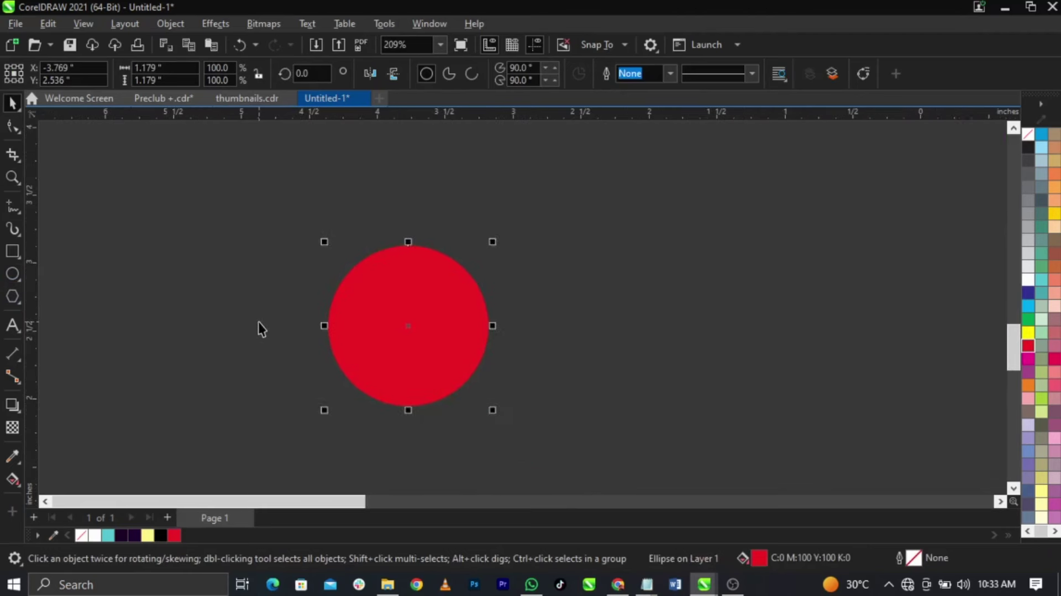
left_click(12, 326)
left_click(554, 352)
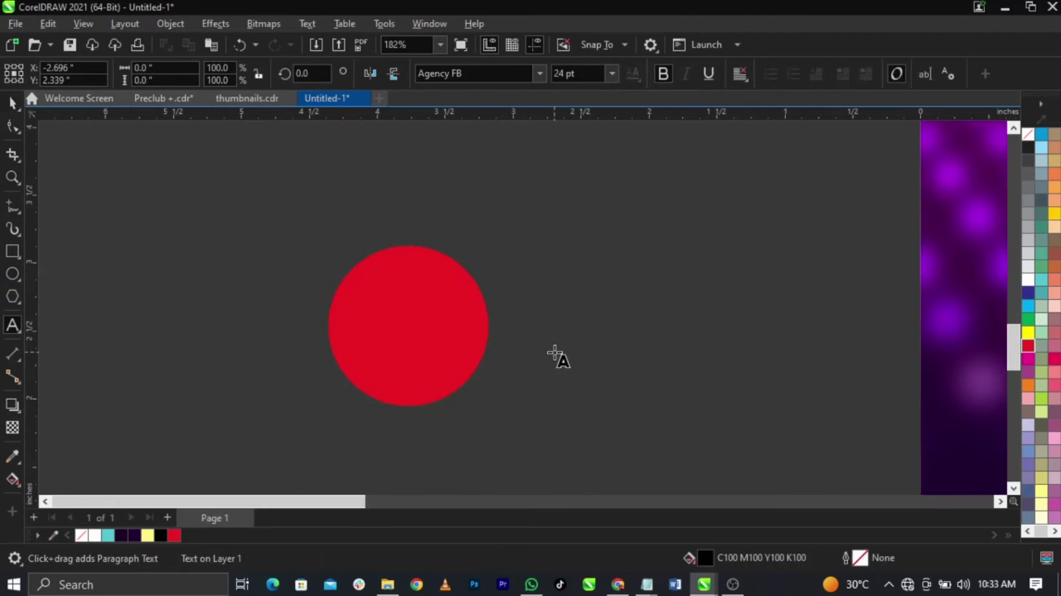